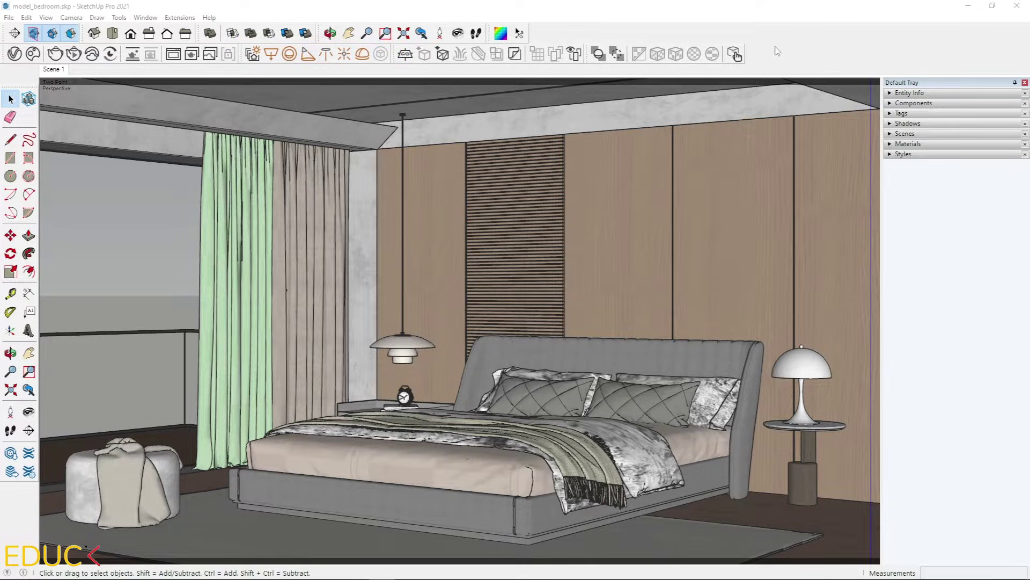
{"action": "right_click", "coordinate": [778, 51]}
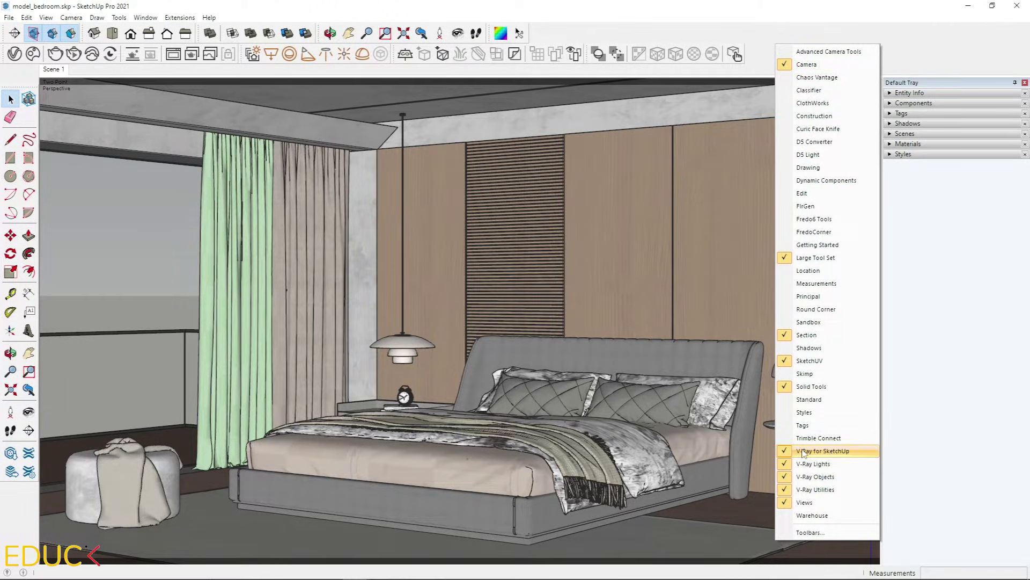
{"action": "left_click", "coordinate": [752, 119]}
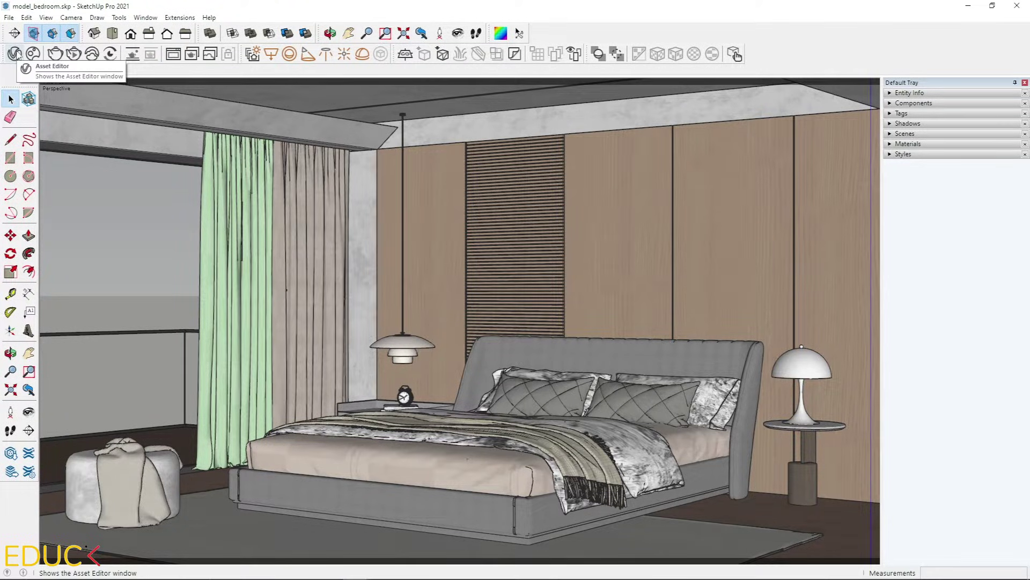
Step: Turn off the SunLight in the V-Ray Asset Editor and place a dome light on the floor in front of the bed
{"action": "left_click", "coordinate": [15, 53]}
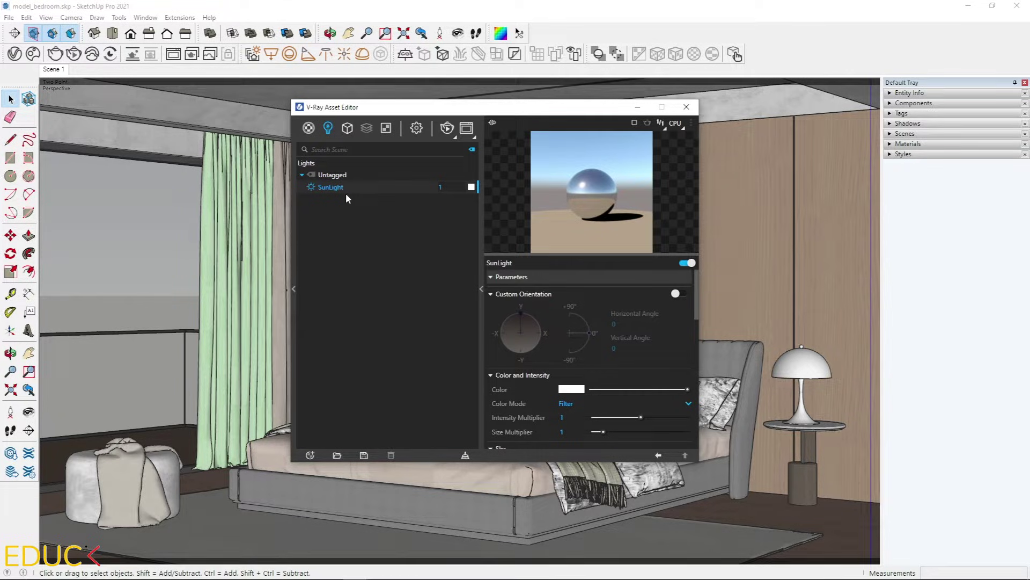
{"action": "left_click", "coordinate": [310, 187]}
{"action": "left_click", "coordinate": [366, 53]}
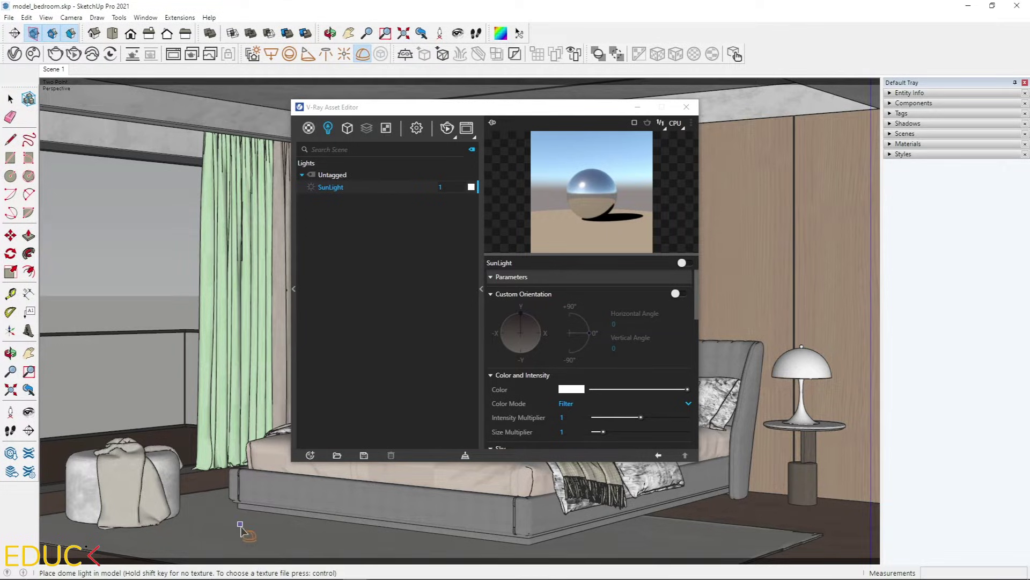
{"action": "left_click", "coordinate": [235, 527]}
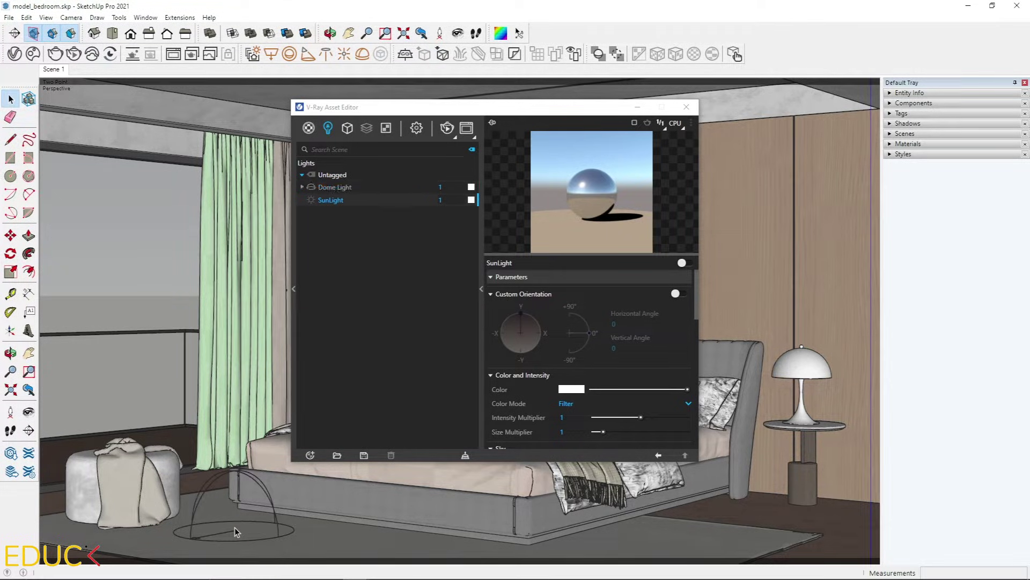
Step: Load clarens_midday_4k.hdr as the Dome Light's HDR texture and return to the light's parameters
{"action": "left_click", "coordinate": [323, 186]}
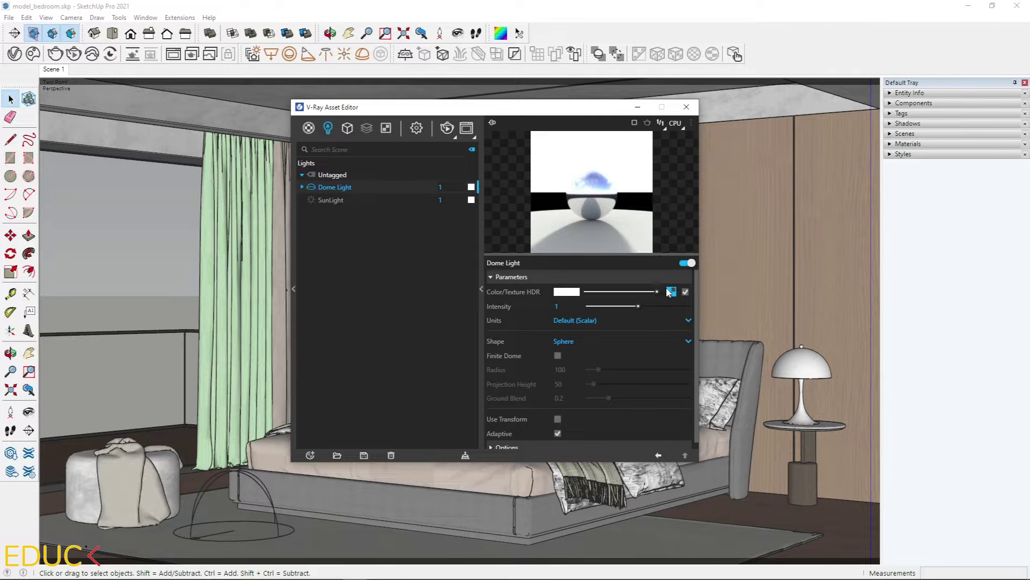
{"action": "left_click", "coordinate": [671, 291]}
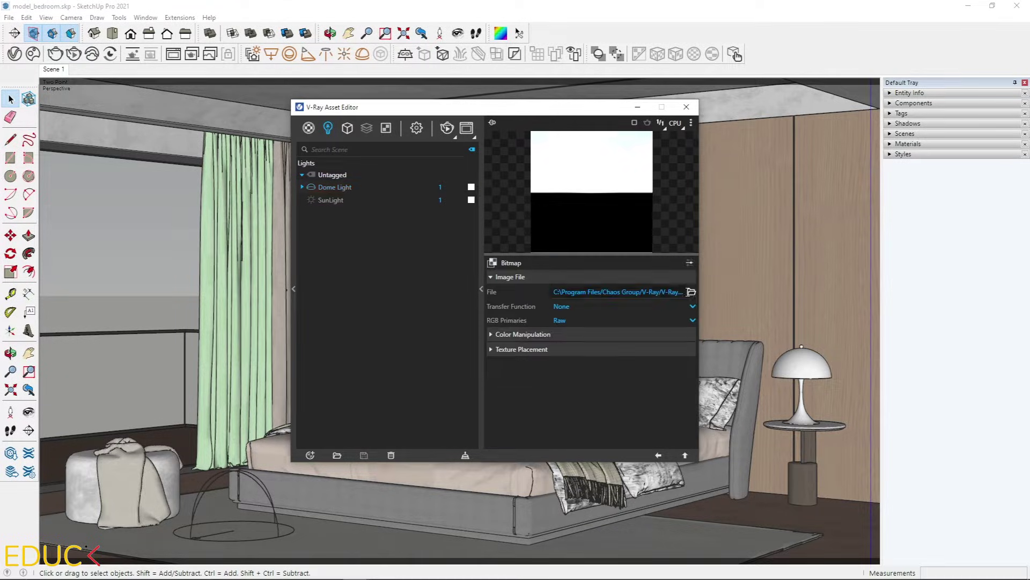
{"action": "left_click", "coordinate": [691, 292]}
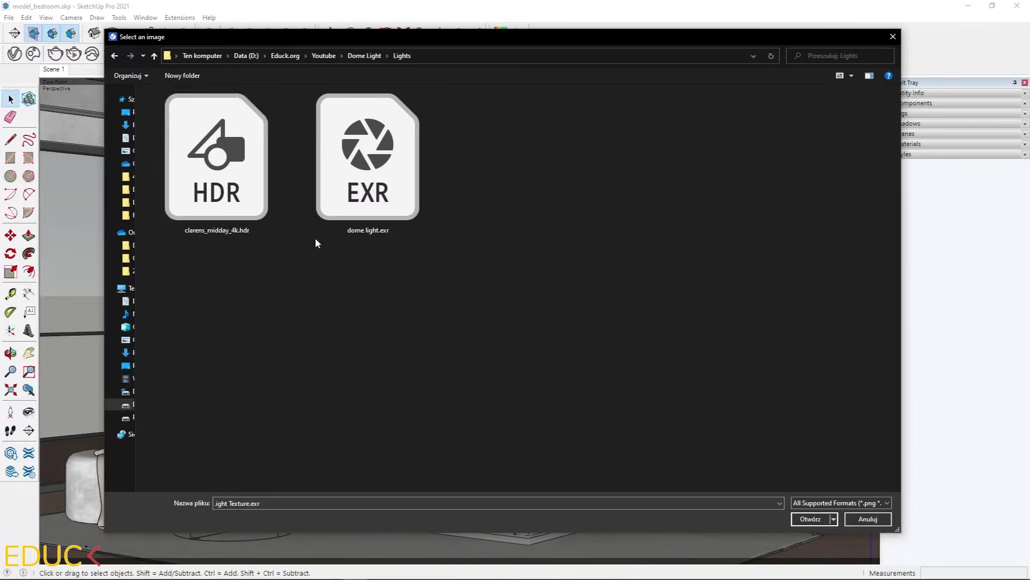
{"action": "left_click", "coordinate": [196, 203]}
{"action": "left_click", "coordinate": [811, 518]}
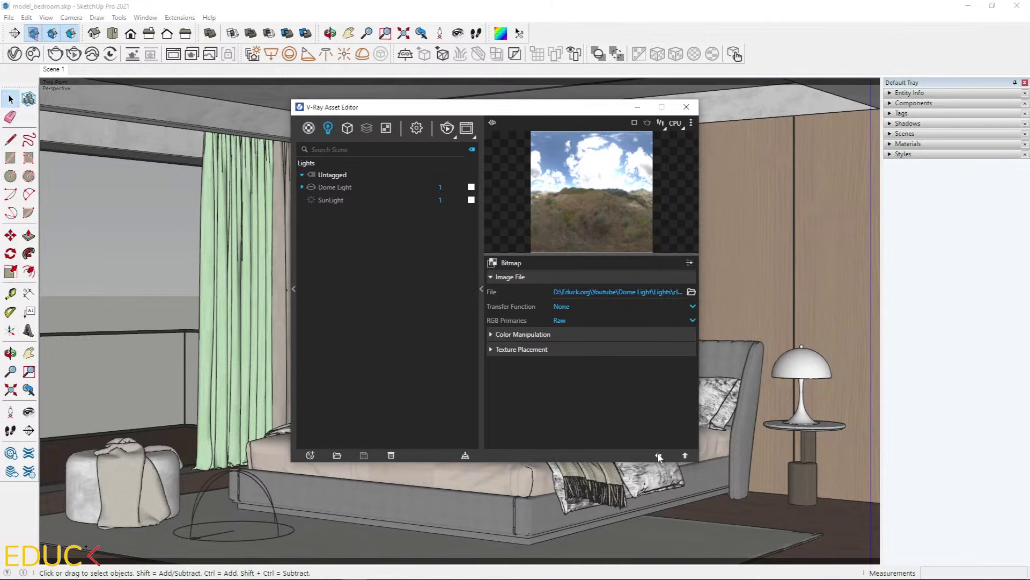
{"action": "left_click", "coordinate": [658, 456]}
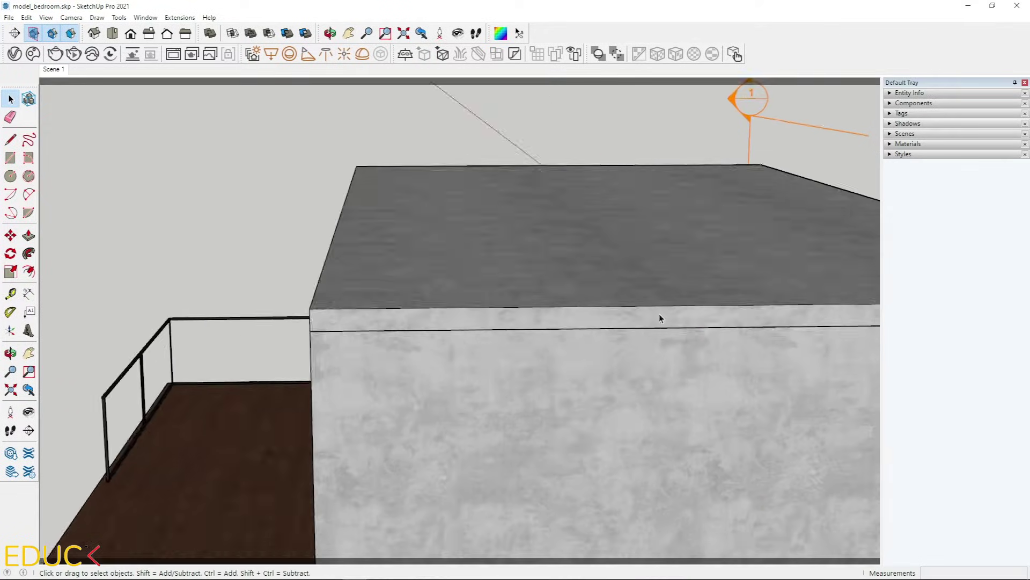
Step: Start an interactive V-Ray render from an exterior view showing the whole building
{"action": "middle_click_drag", "start_coordinate": [662, 317], "coordinate": [492, 305]}
{"action": "scroll", "coordinate": [491, 304], "scroll_direction": "down", "scroll_amount": 5}
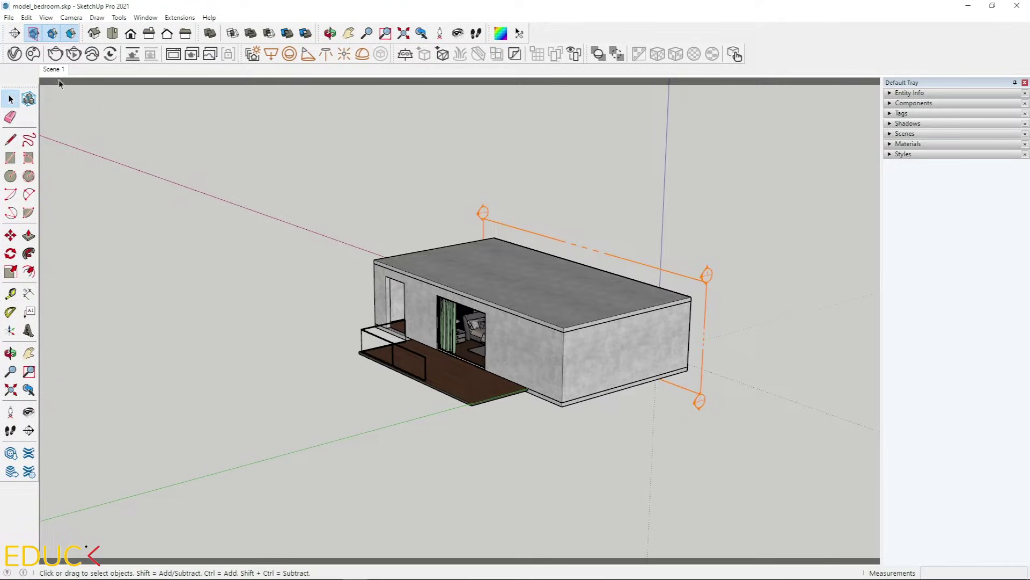
{"action": "left_click", "coordinate": [14, 54]}
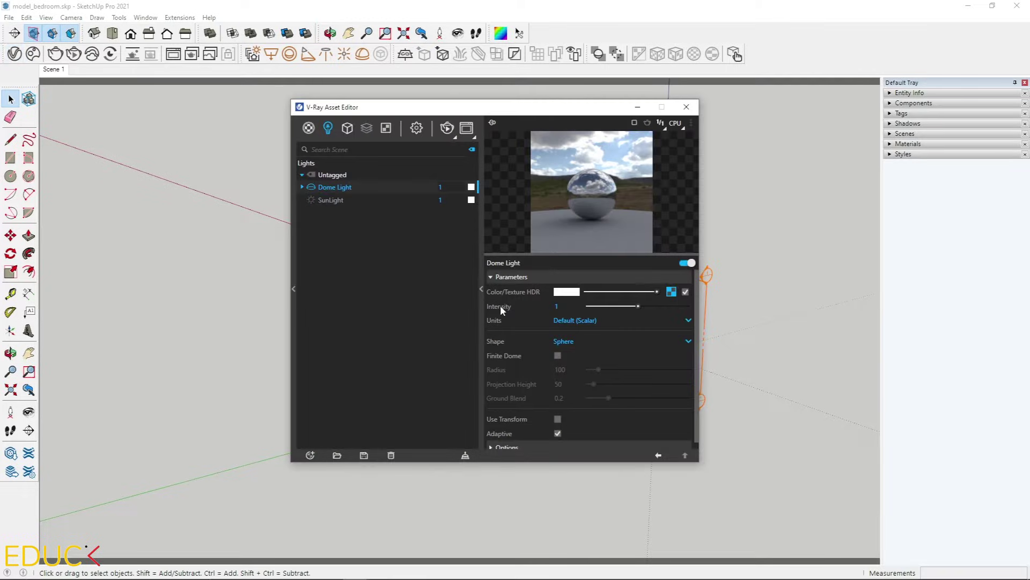
{"action": "left_click", "coordinate": [447, 130]}
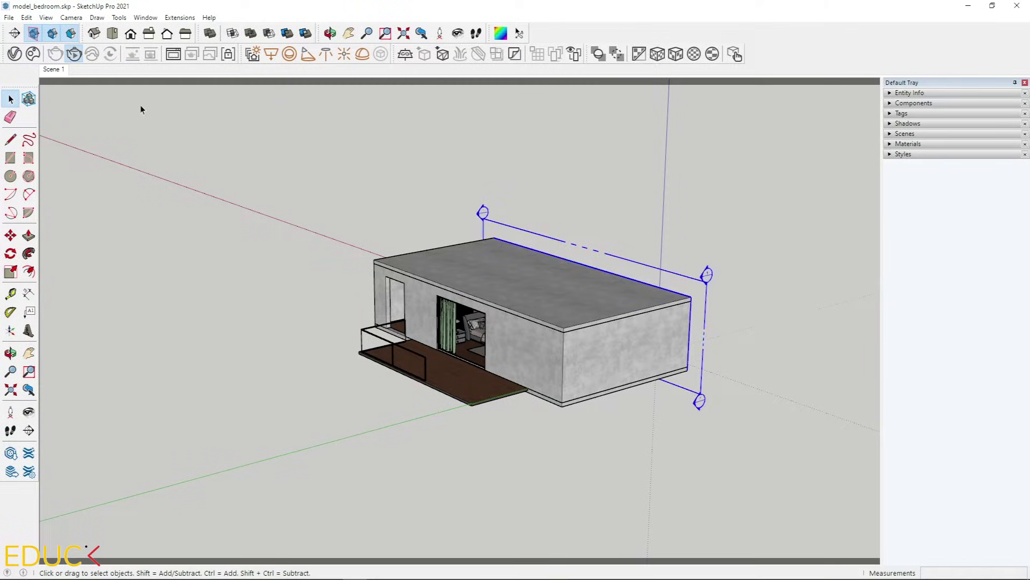
Step: Turn off the display of section planes, section cuts and section fill in the model
{"action": "left_click", "coordinate": [34, 33]}
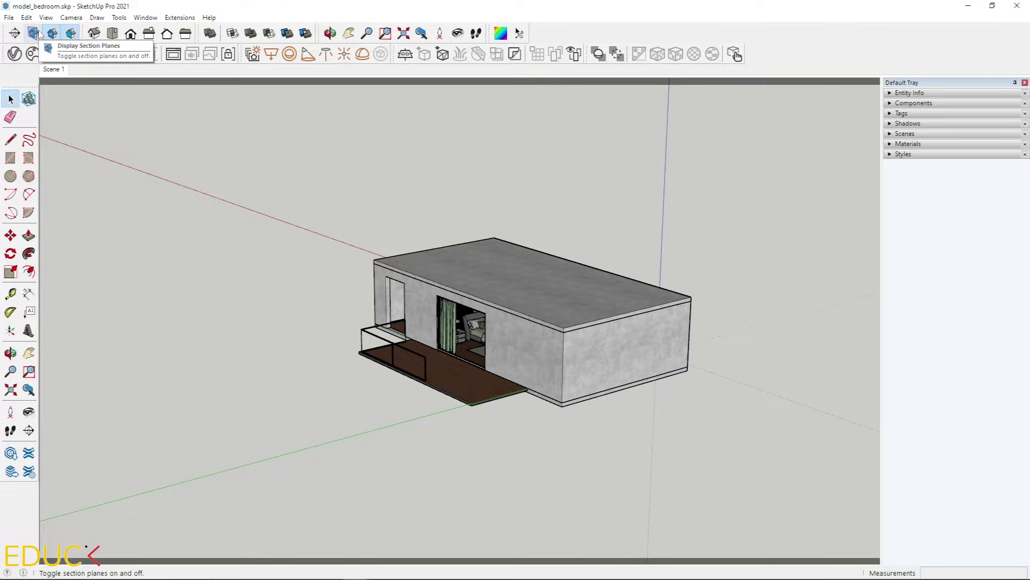
{"action": "left_click", "coordinate": [52, 34]}
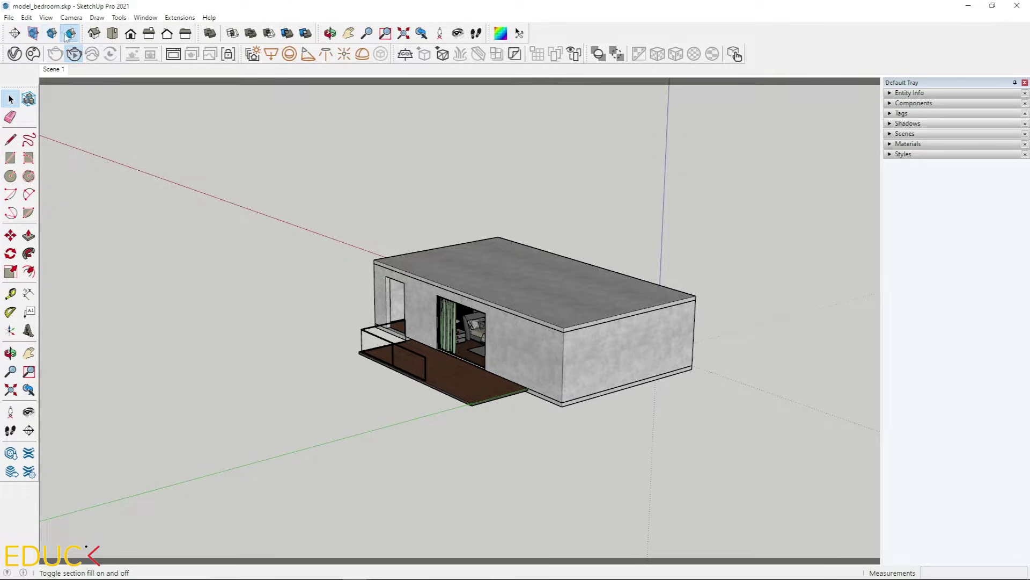
{"action": "left_click", "coordinate": [69, 34]}
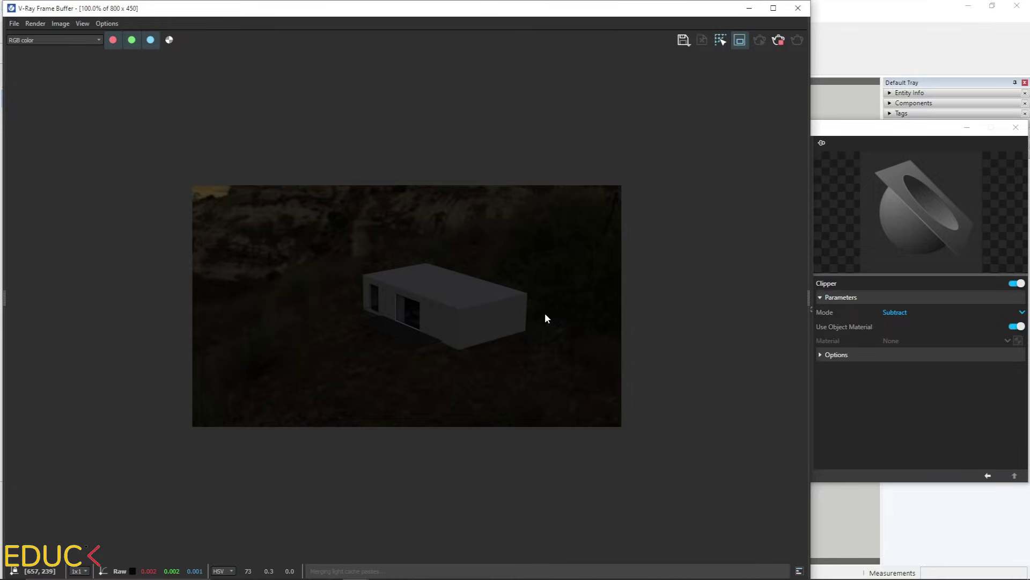
Step: Enable Finite Dome on the Dome Light and set its radius to 512
{"action": "left_click", "coordinate": [660, 207]}
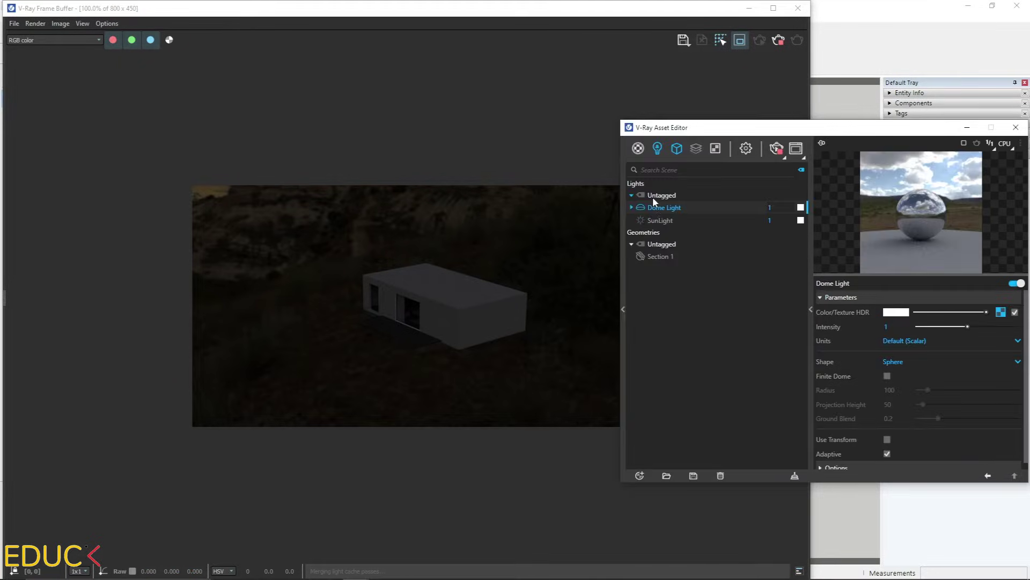
{"action": "left_click", "coordinate": [643, 82]}
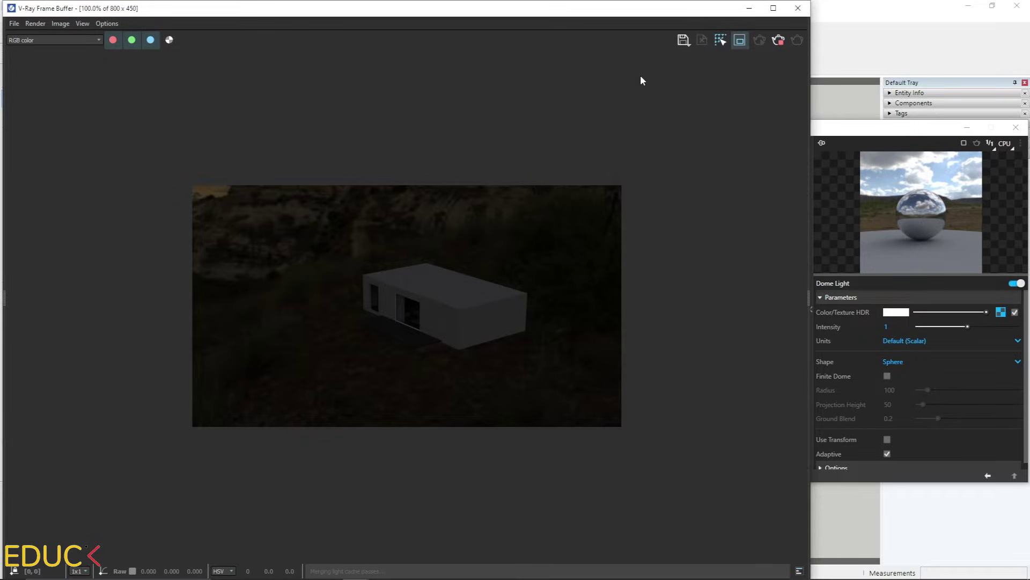
{"action": "left_click", "coordinate": [887, 376]}
{"action": "left_click_drag", "start_coordinate": [479, 9], "coordinate": [340, 8]}
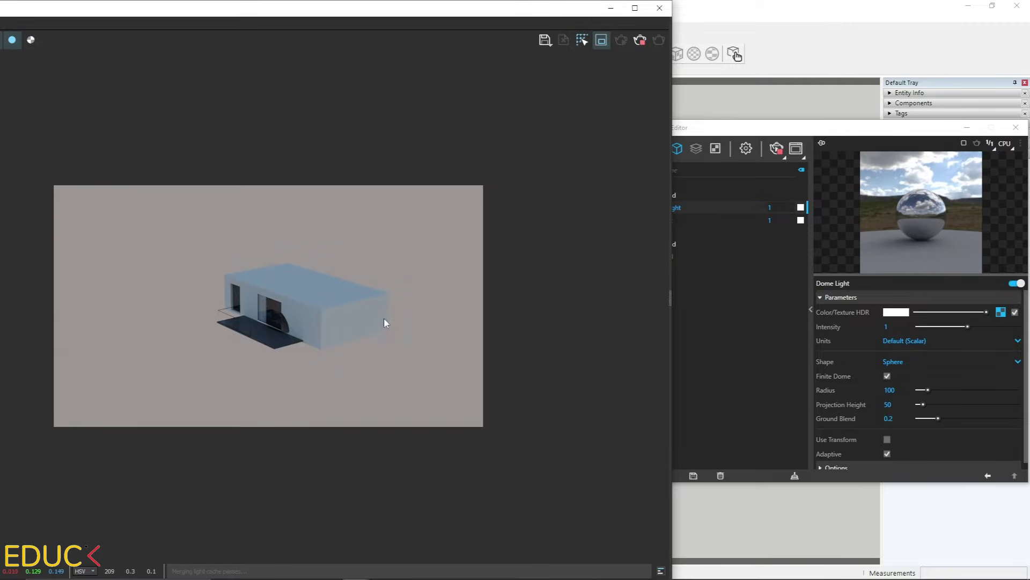
{"action": "left_click_drag", "start_coordinate": [928, 390], "coordinate": [969, 390]}
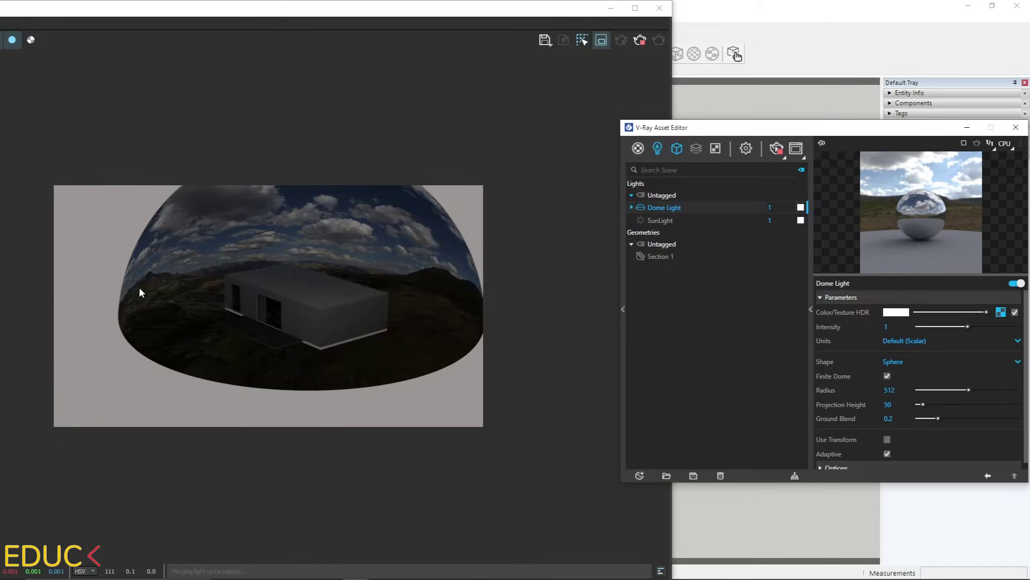
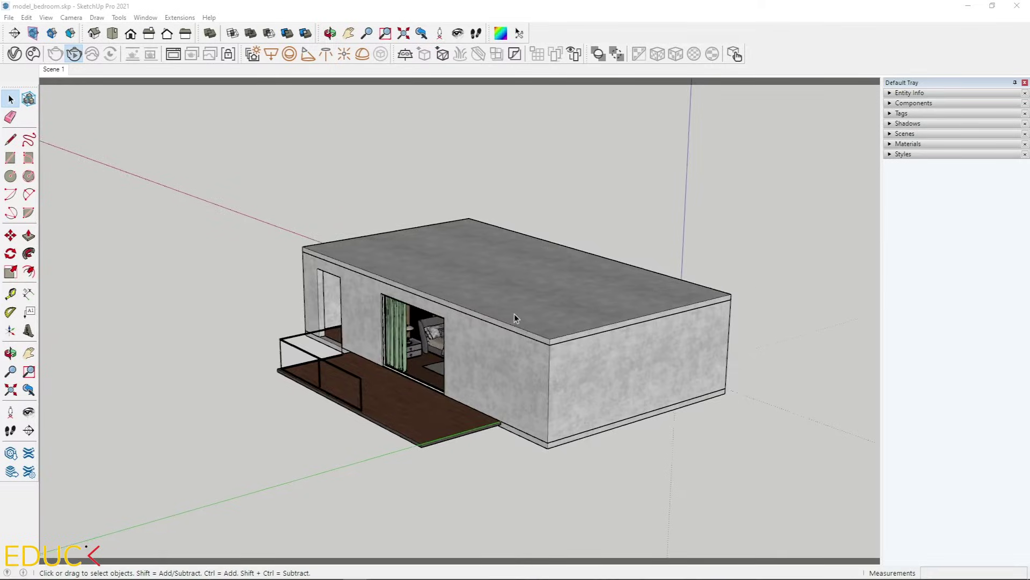
Step: Reduce the finite dome's radius to 294.2 for the exterior view of the building
{"action": "middle_click_drag", "start_coordinate": [514, 313], "coordinate": [532, 408]}
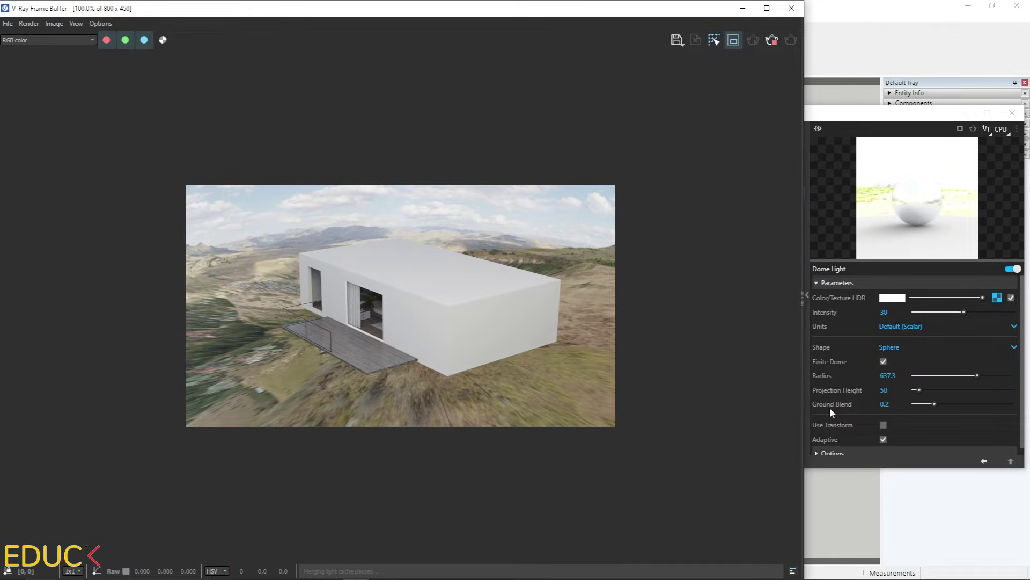
{"action": "left_click", "coordinate": [935, 376]}
{"action": "left_click_drag", "start_coordinate": [935, 375], "coordinate": [944, 376]}
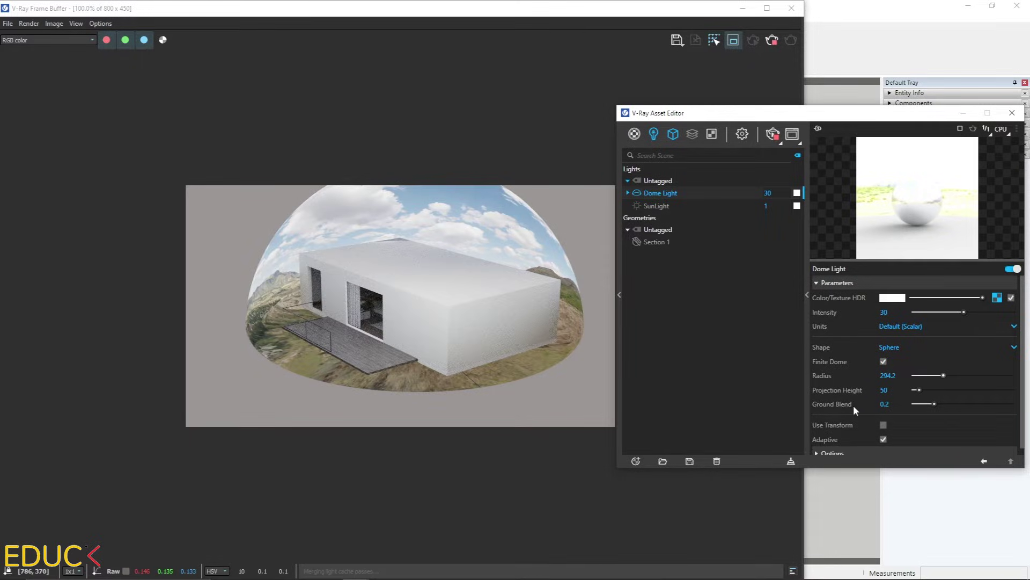
Step: Test the dome's Ground Blend at 1 and 0, and set it back to 0.2
{"action": "left_click_drag", "start_coordinate": [934, 404], "coordinate": [1022, 404]}
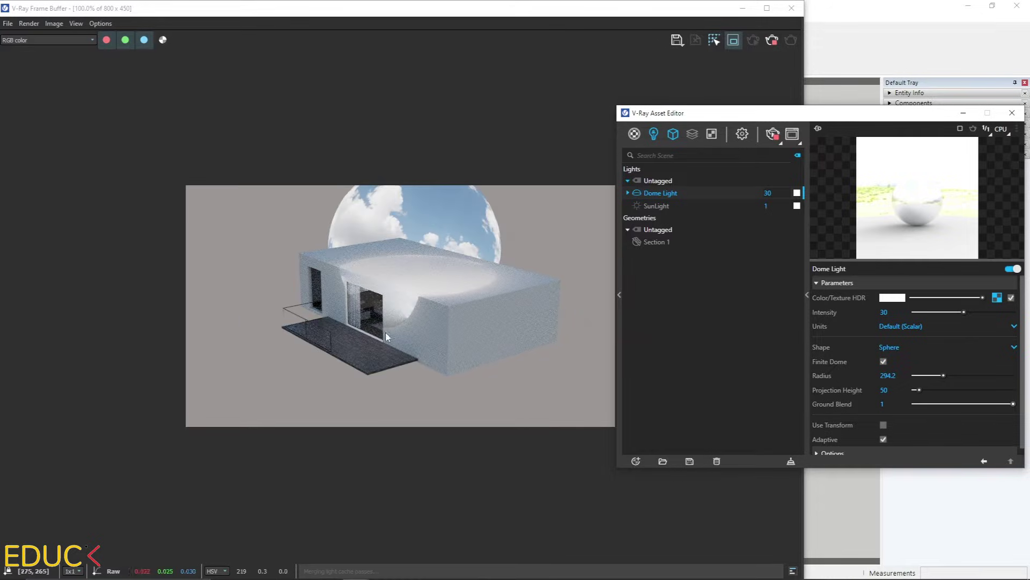
{"action": "left_click", "coordinate": [917, 402]}
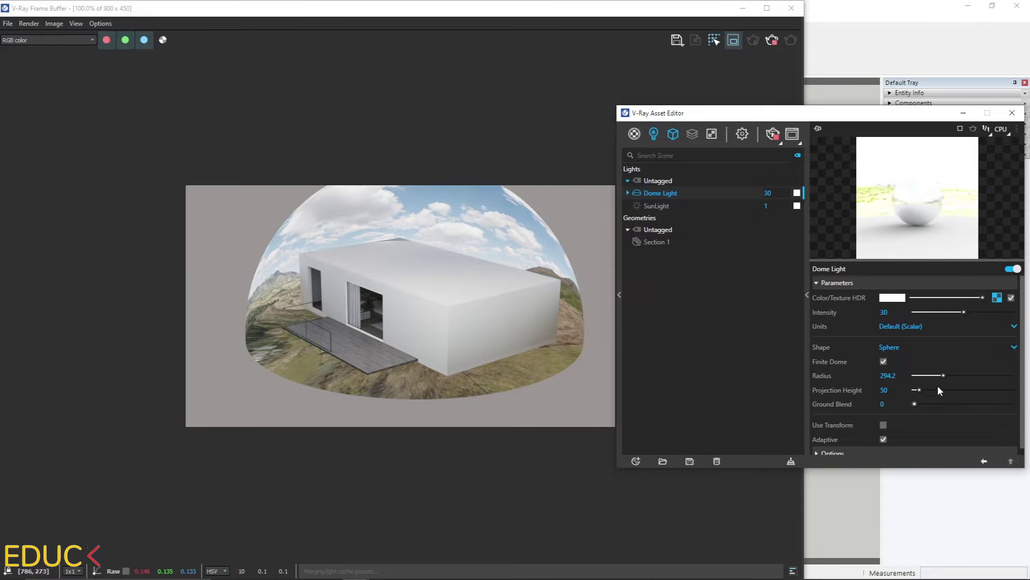
{"action": "left_click", "coordinate": [934, 404]}
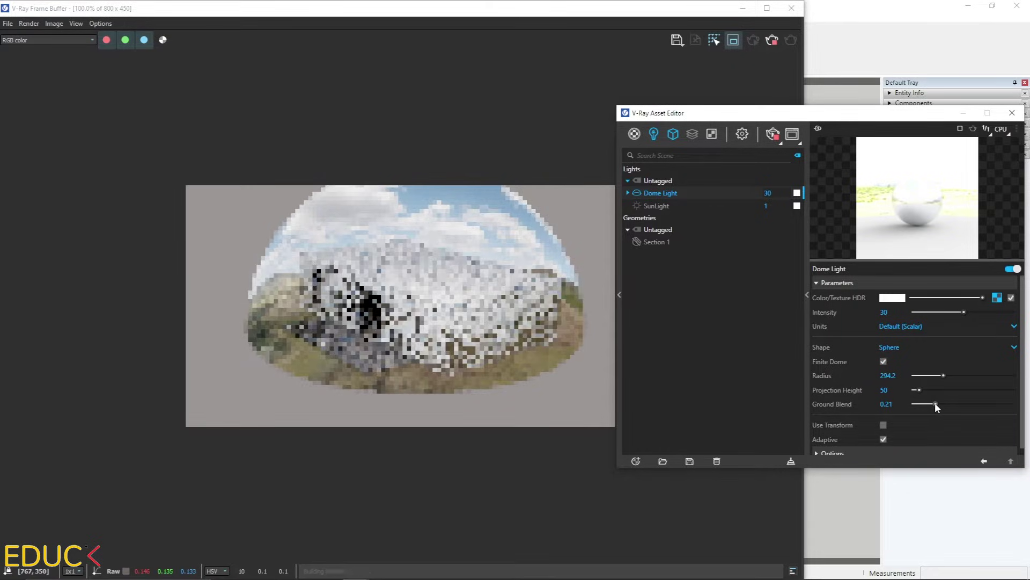
{"action": "left_click_drag", "start_coordinate": [935, 403], "coordinate": [935, 402]}
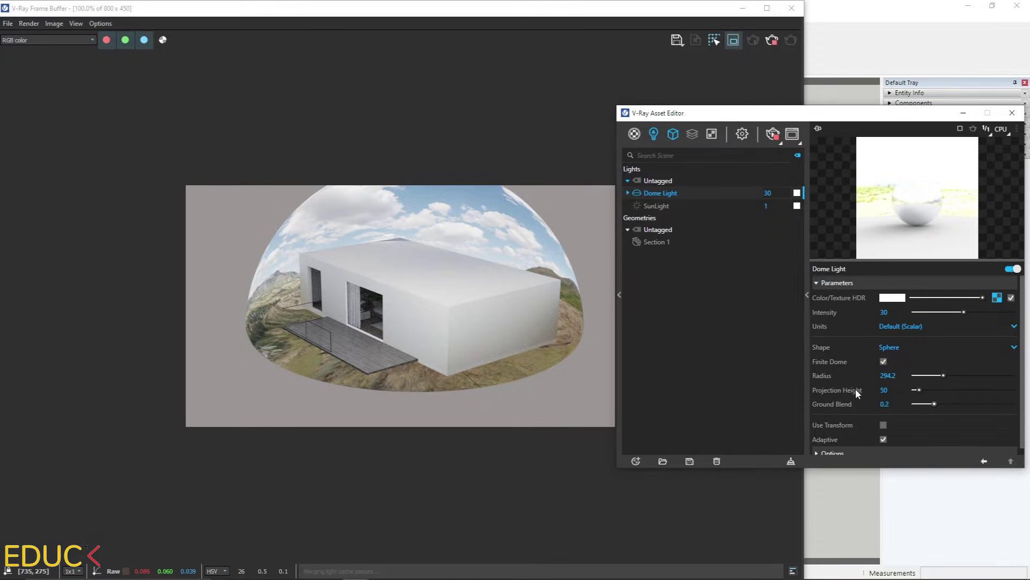
Step: Set the finite dome's radius to 544.7 and its Projection Height to 217.9
{"action": "left_click_drag", "start_coordinate": [944, 375], "coordinate": [968, 378]}
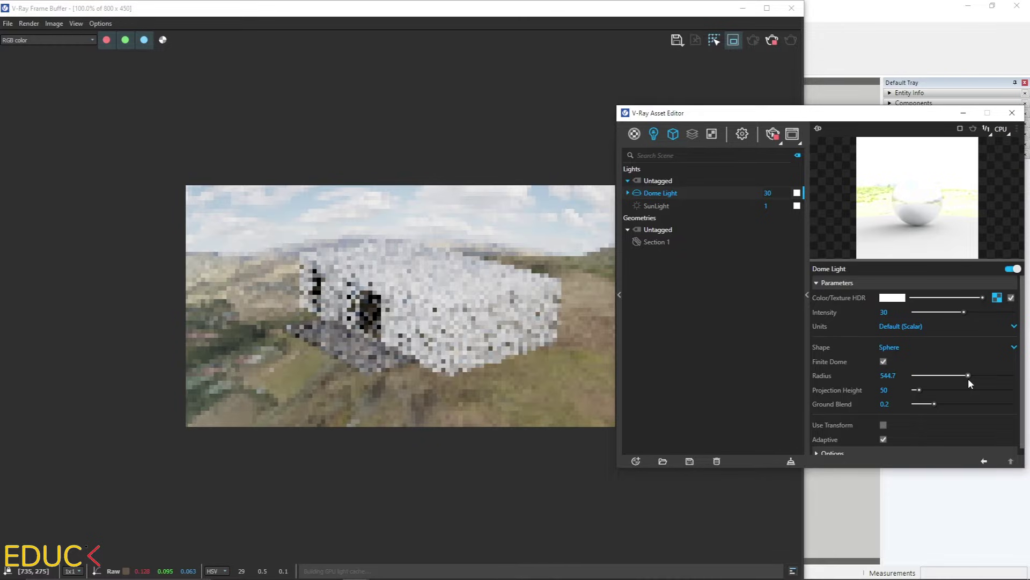
{"action": "left_click", "coordinate": [935, 390]}
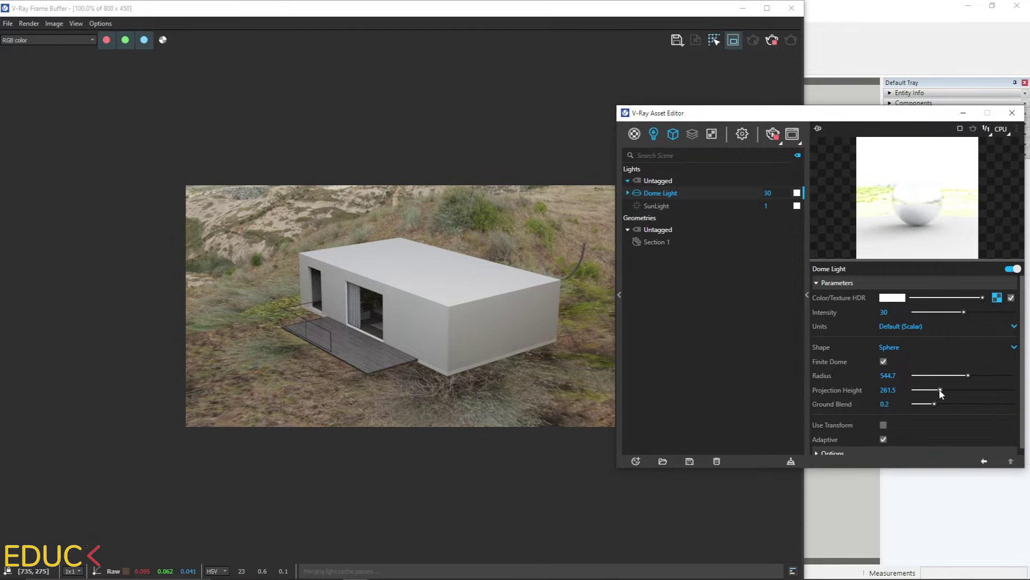
{"action": "left_click_drag", "start_coordinate": [940, 391], "coordinate": [936, 391]}
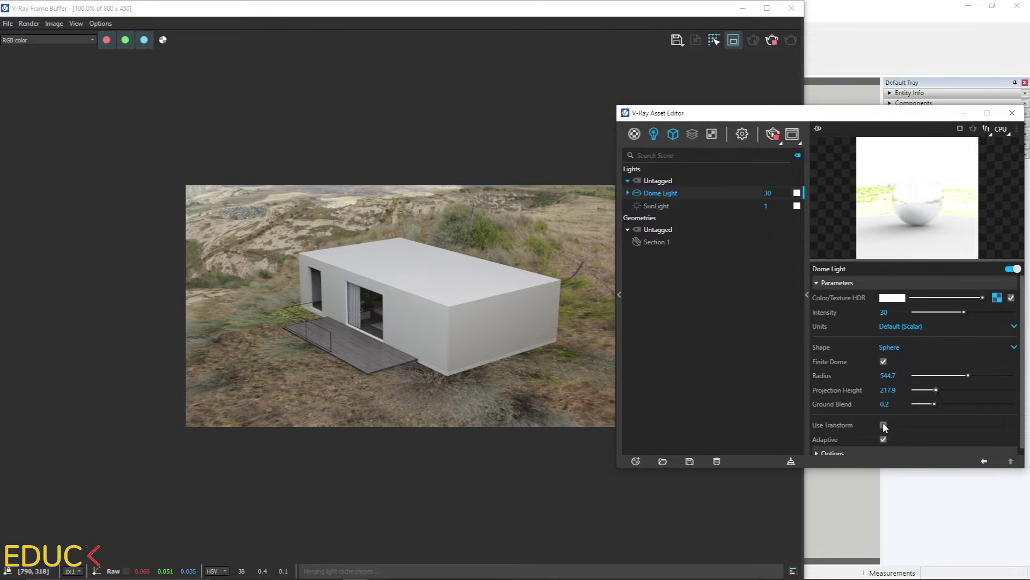
Step: Rotate the Dome Light's HDR texture horizontally to 24.3 in its texture placement and return to the light's parameters
{"action": "left_click", "coordinate": [997, 297]}
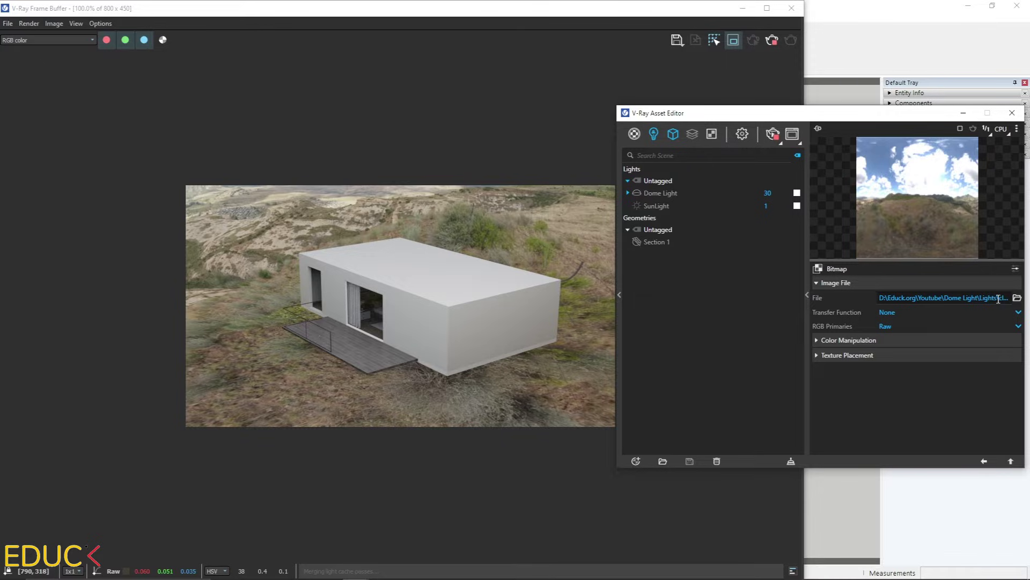
{"action": "left_click", "coordinate": [847, 355]}
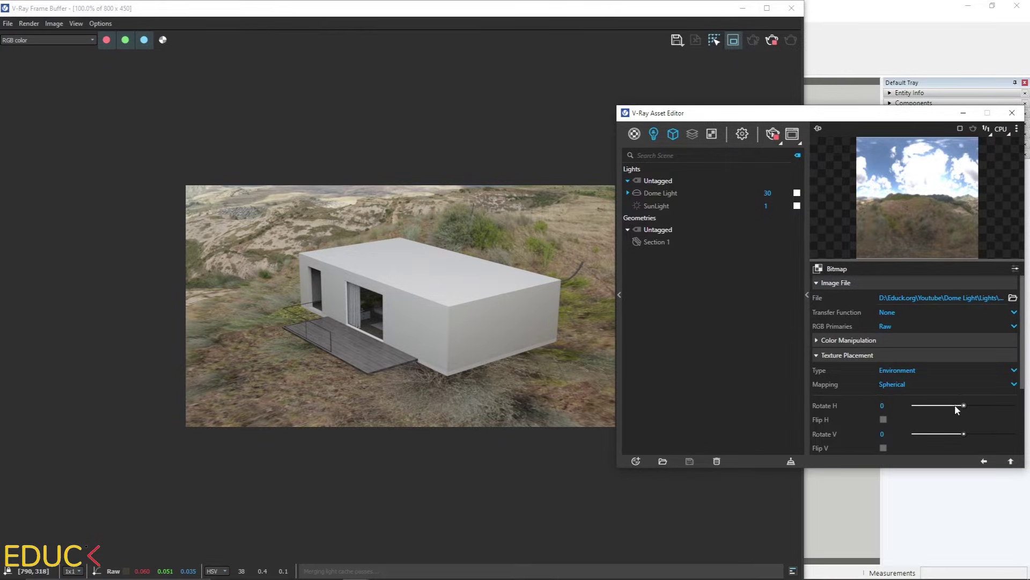
{"action": "left_click_drag", "start_coordinate": [962, 404], "coordinate": [967, 402]}
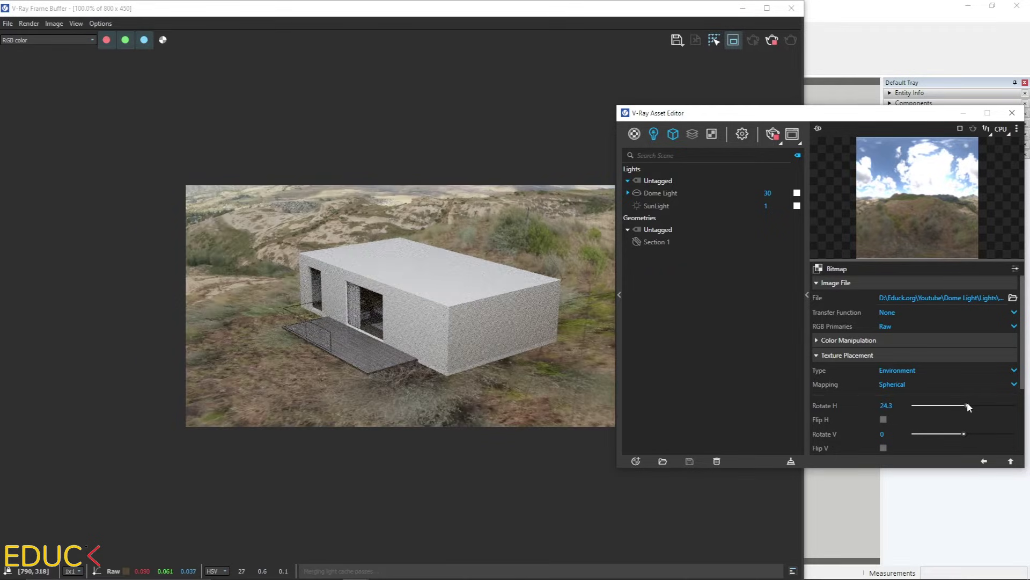
{"action": "left_click", "coordinate": [984, 461]}
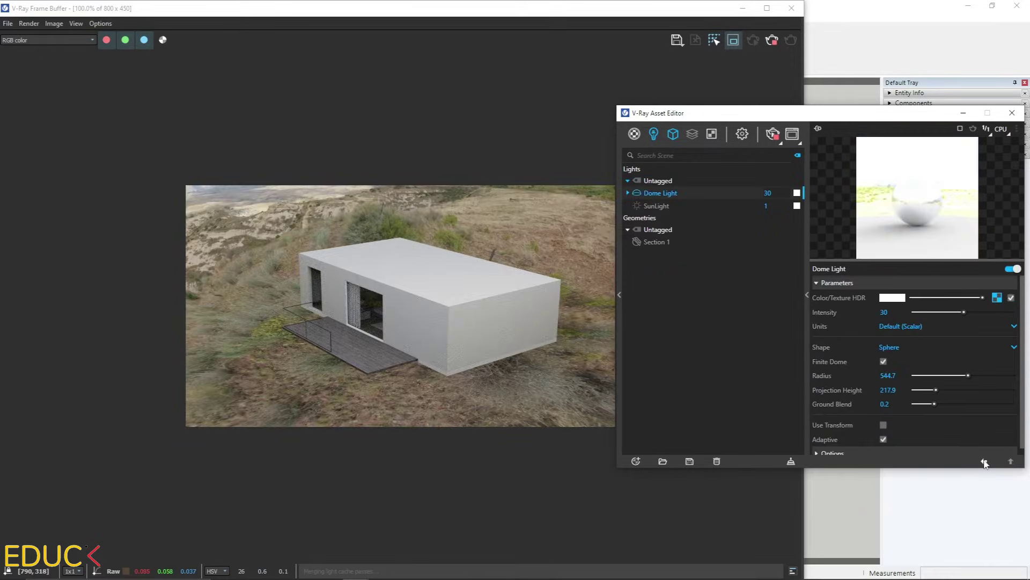
Step: Set the finite dome's radius to 1000 and its Projection Height to 261.5
{"action": "left_click", "coordinate": [956, 376]}
{"action": "left_click_drag", "start_coordinate": [937, 390], "coordinate": [934, 392]}
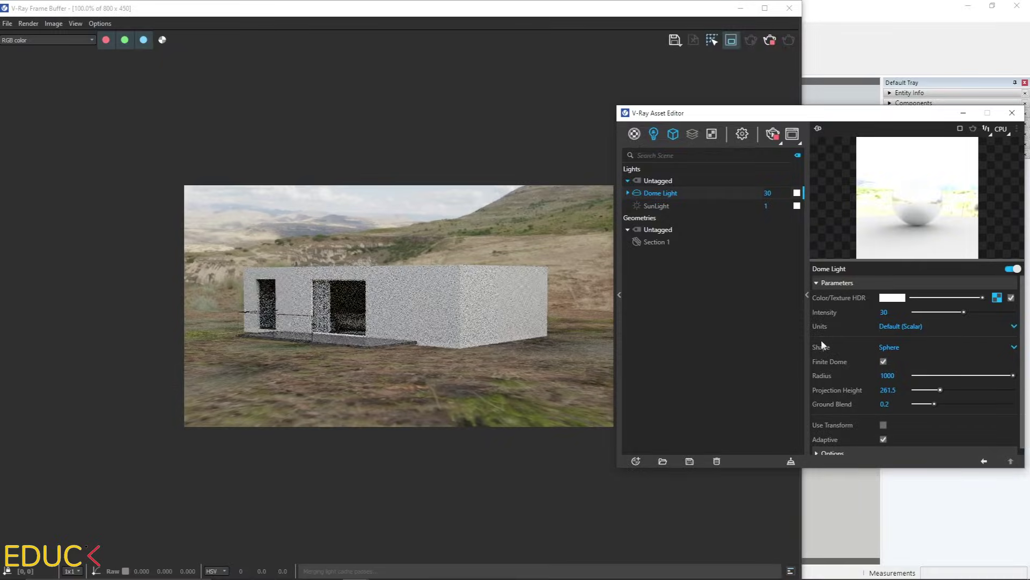
Step: End the exterior interactive render and start a new one from the Scene 1 bedroom view
{"action": "left_click", "coordinate": [418, 107]}
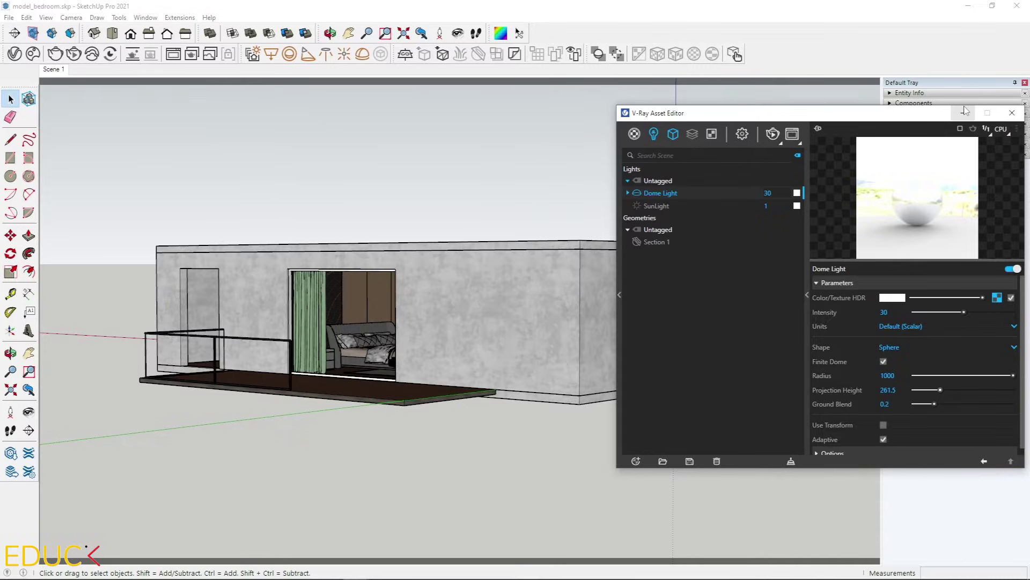
{"action": "left_click", "coordinate": [965, 112]}
{"action": "left_click", "coordinate": [52, 69]}
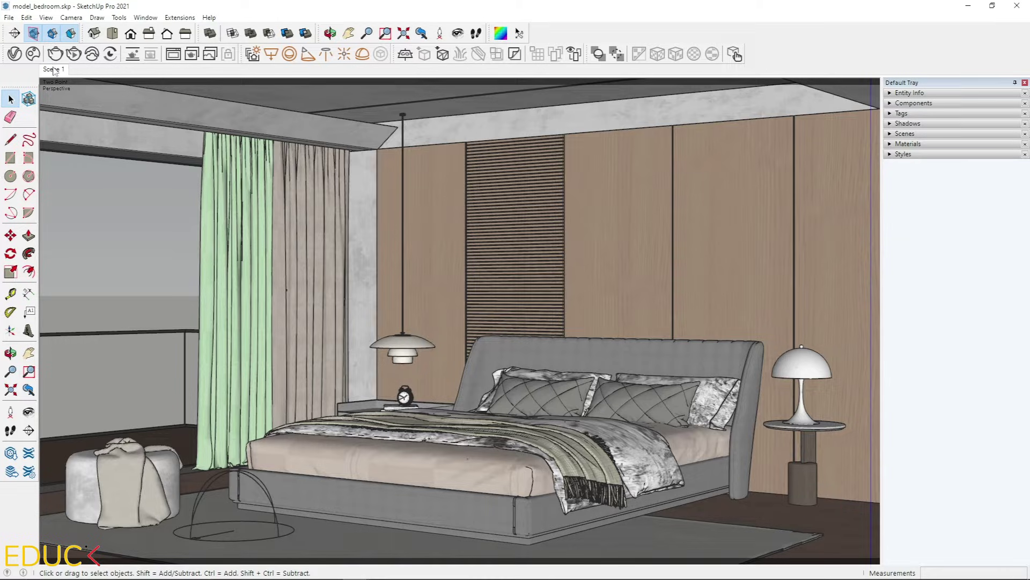
{"action": "left_click", "coordinate": [74, 54]}
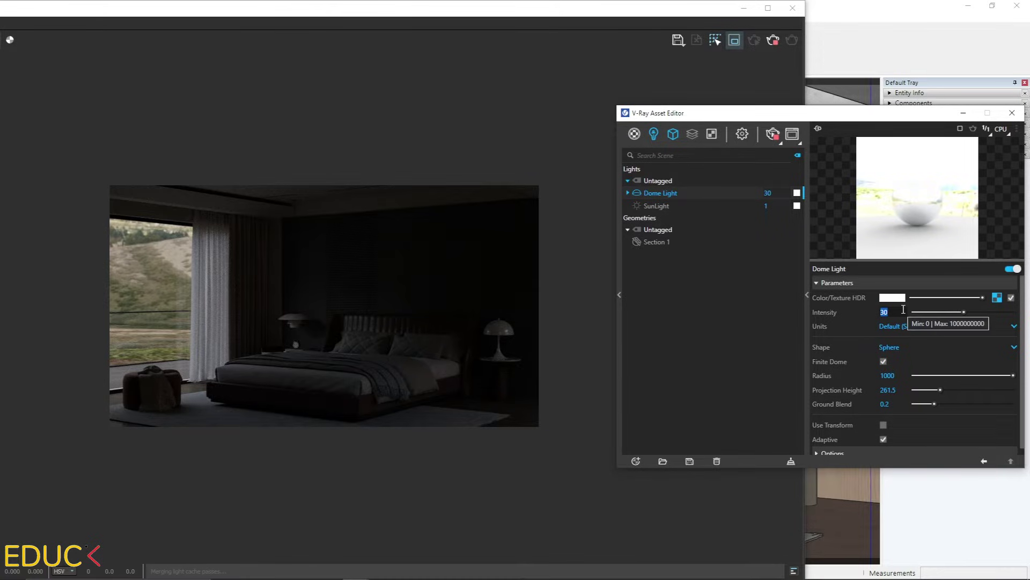
Step: Try Dome Light intensities of 100, 120 and 150 in the interior render
{"action": "type", "text": "100"}
{"action": "key", "text": "Return"}
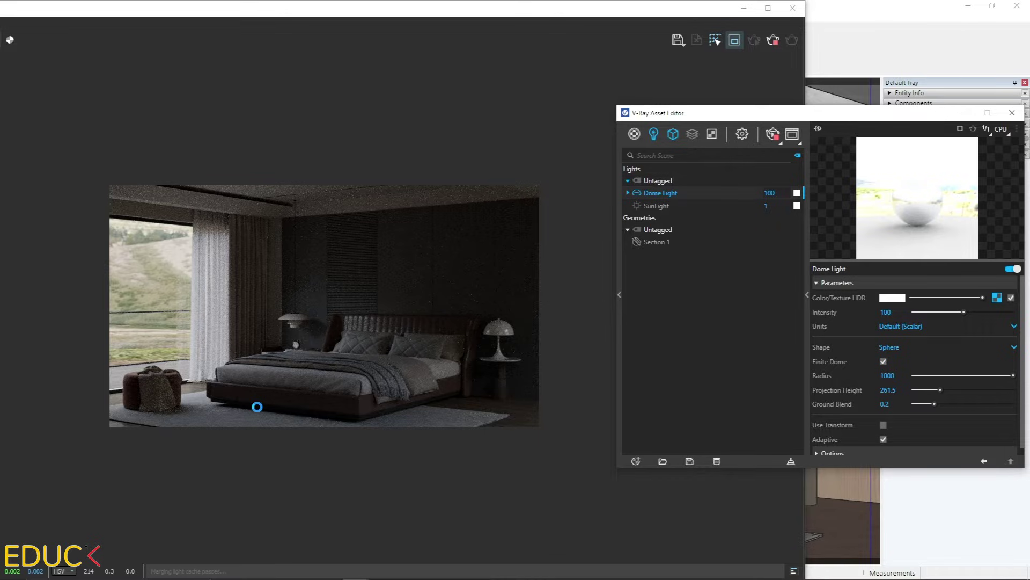
{"action": "double_click", "coordinate": [771, 192]}
{"action": "type", "text": "120"}
{"action": "key", "text": "Return"}
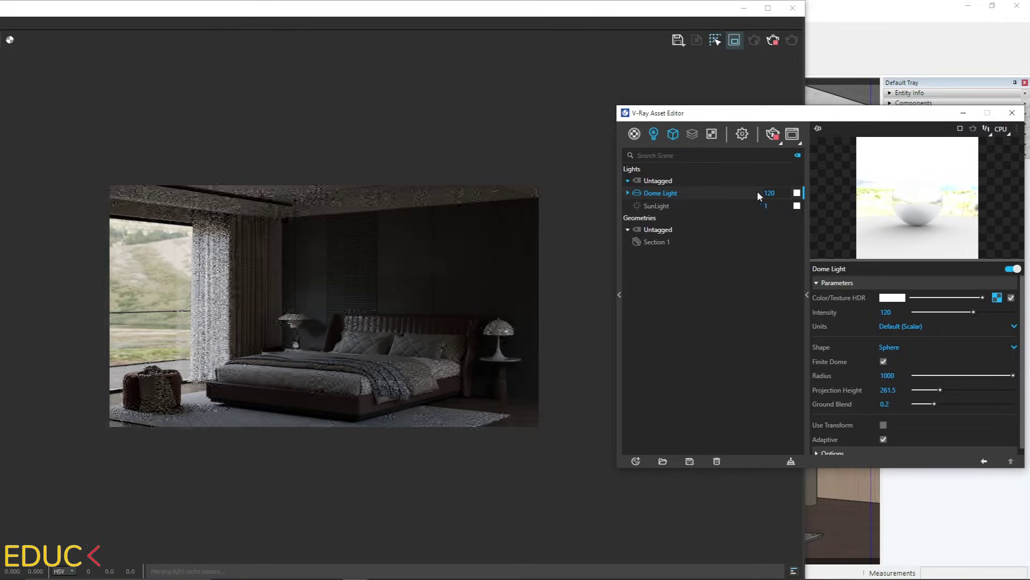
{"action": "double_click", "coordinate": [771, 193]}
{"action": "type", "text": "150"}
{"action": "key", "text": "Return"}
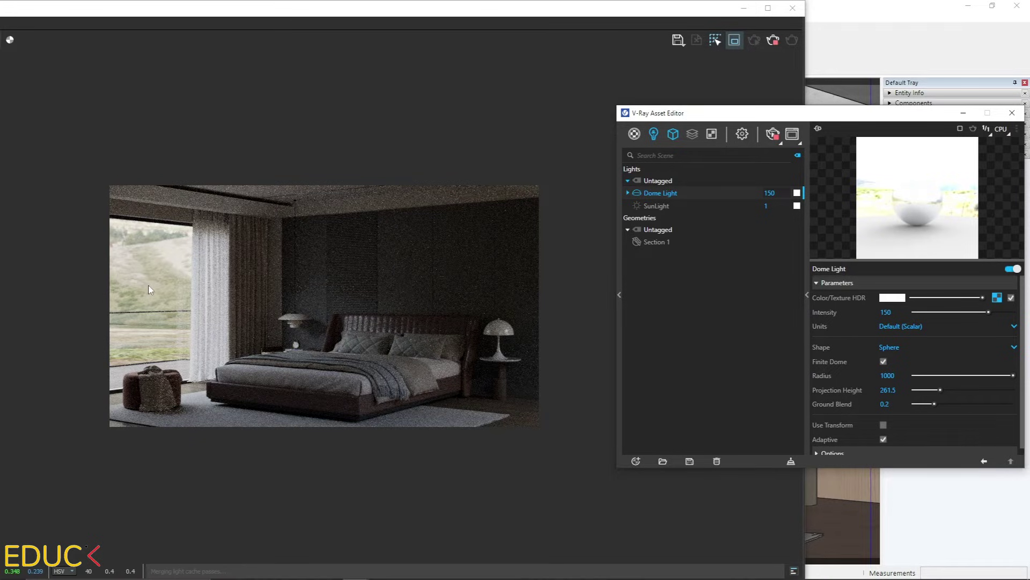
Step: Set the finite dome's radius to 751.6 and its Projection Height to 16.4
{"action": "left_click_drag", "start_coordinate": [1013, 375], "coordinate": [999, 375]}
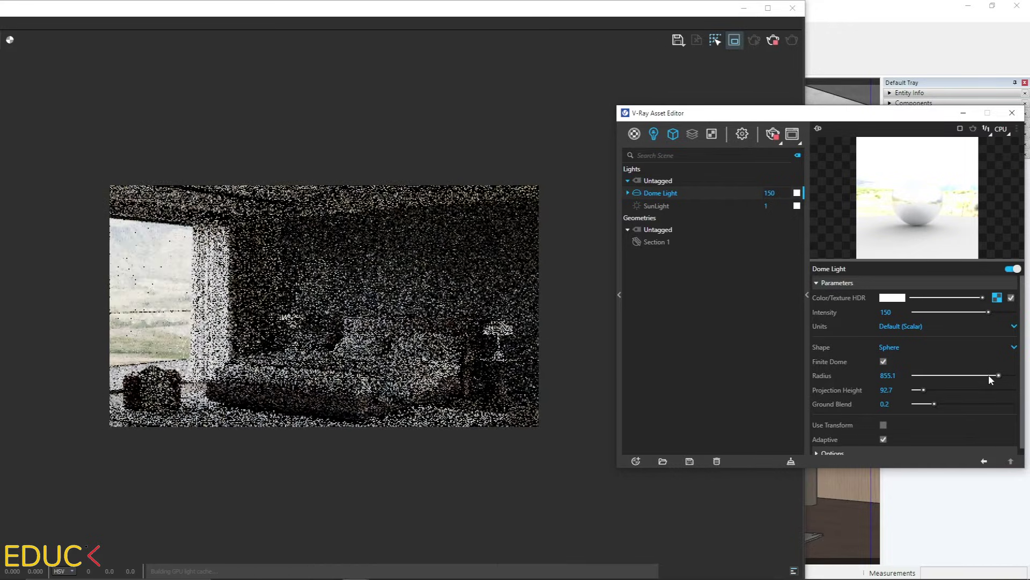
{"action": "left_click", "coordinate": [989, 375]}
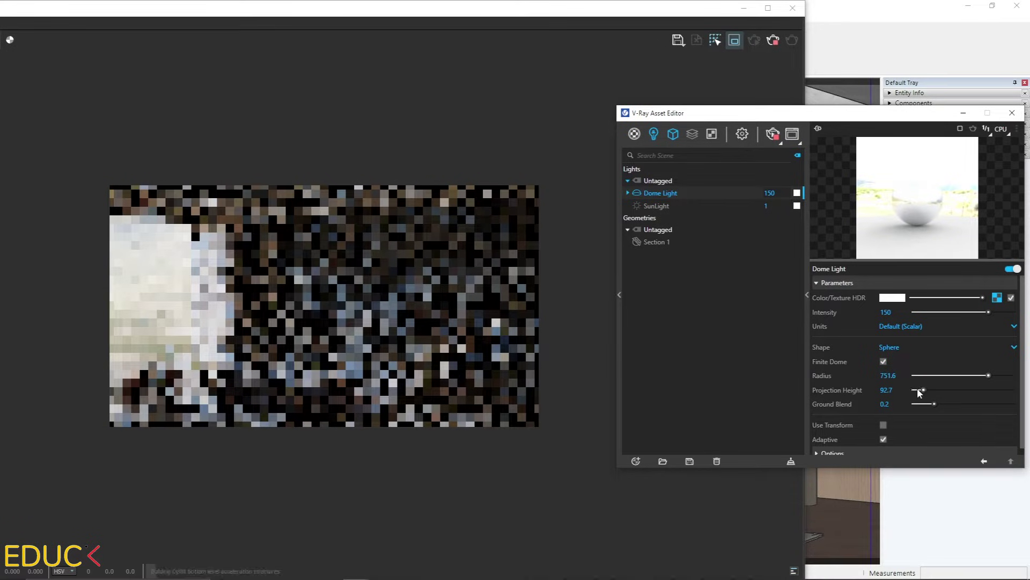
{"action": "left_click", "coordinate": [916, 391]}
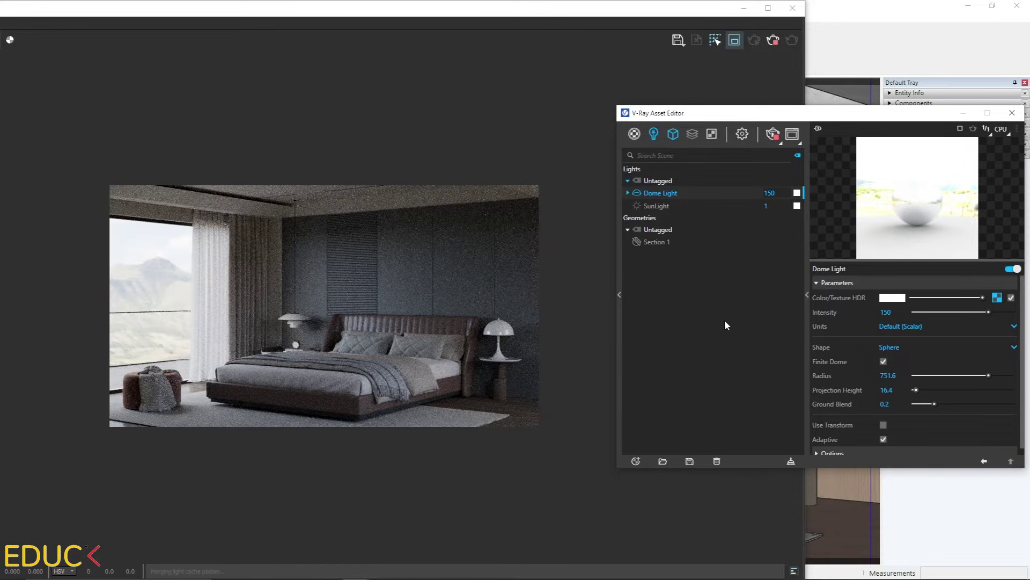
Step: Set the Dome Light's intensity to 120
{"action": "double_click", "coordinate": [769, 192]}
{"action": "type", "text": "120"}
{"action": "key", "text": "Return"}
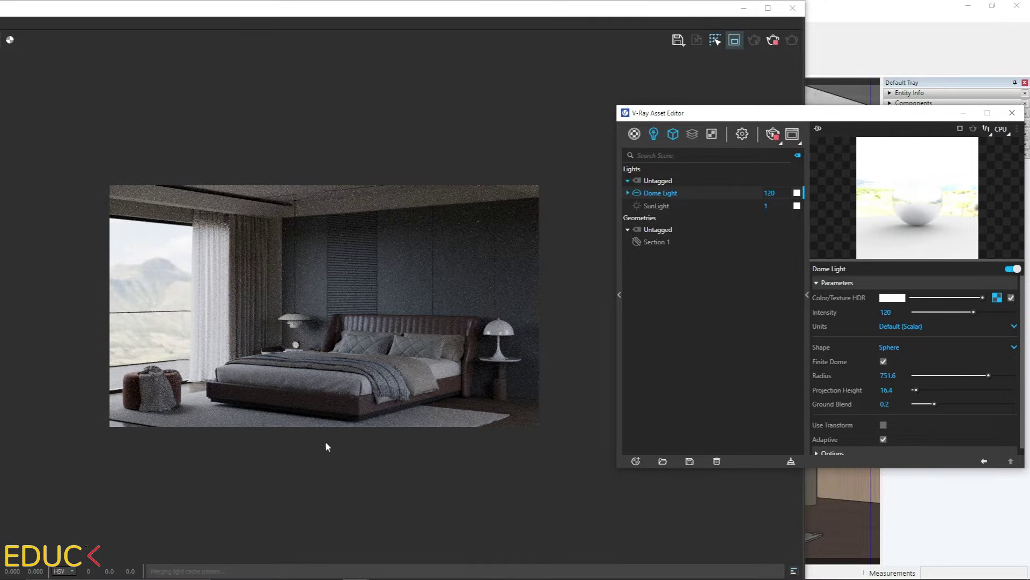
Step: Raise the Color Offset of the Dome Light's HDR texture to a mid grey and return to the light's parameters
{"action": "left_click", "coordinate": [997, 298]}
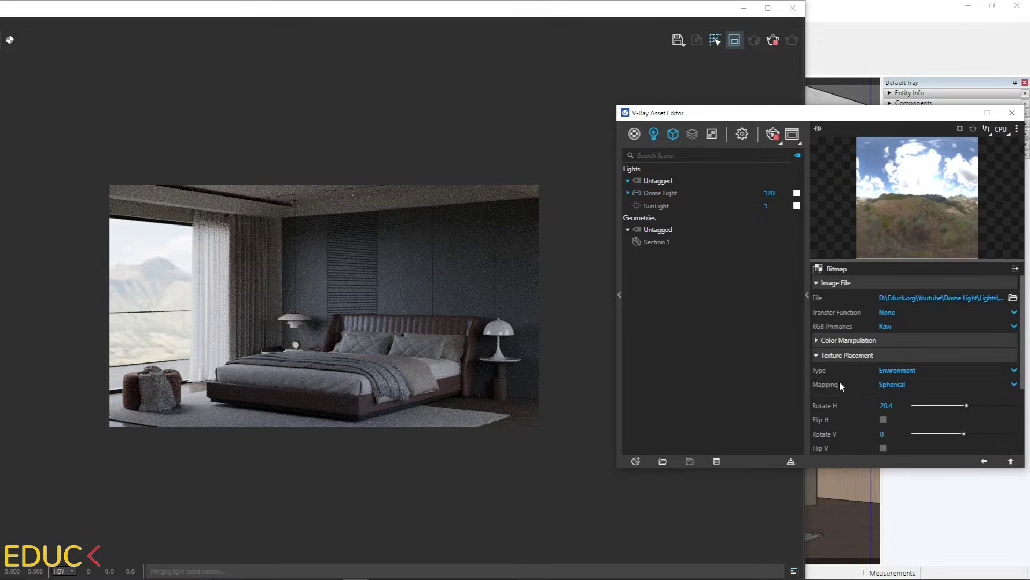
{"action": "left_click", "coordinate": [838, 340]}
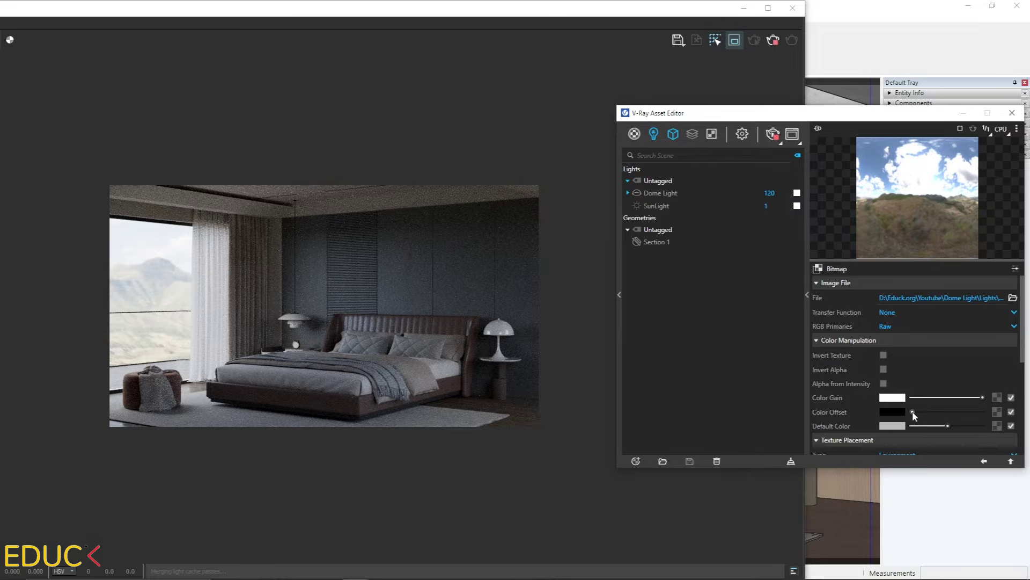
{"action": "left_click_drag", "start_coordinate": [913, 411], "coordinate": [927, 413]}
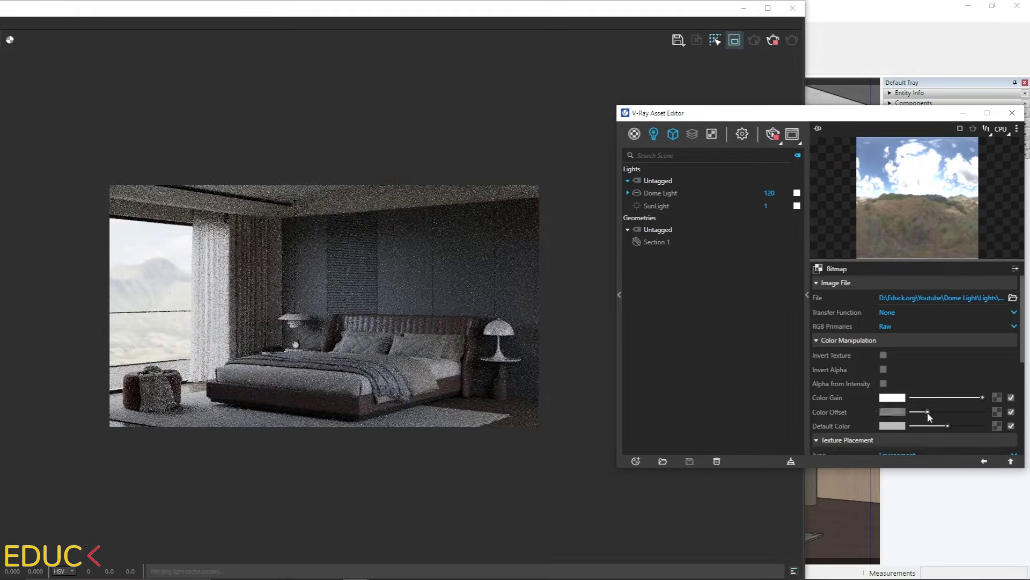
{"action": "left_click", "coordinate": [985, 461]}
Step: Set the render output to 1920 × 1080 and render the bedroom view with V-Ray
{"action": "left_click", "coordinate": [681, 351]}
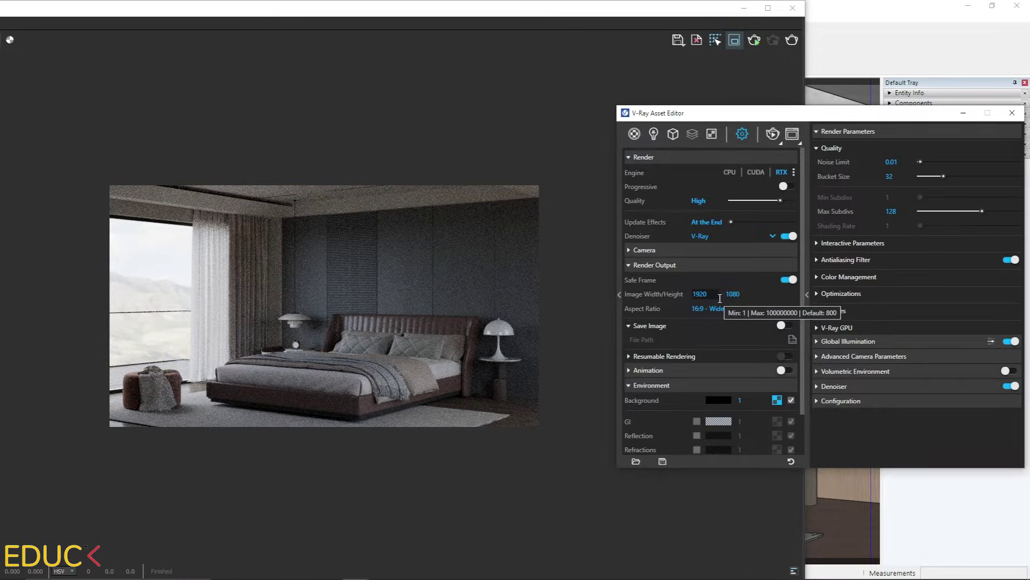
{"action": "left_click", "coordinate": [780, 142]}
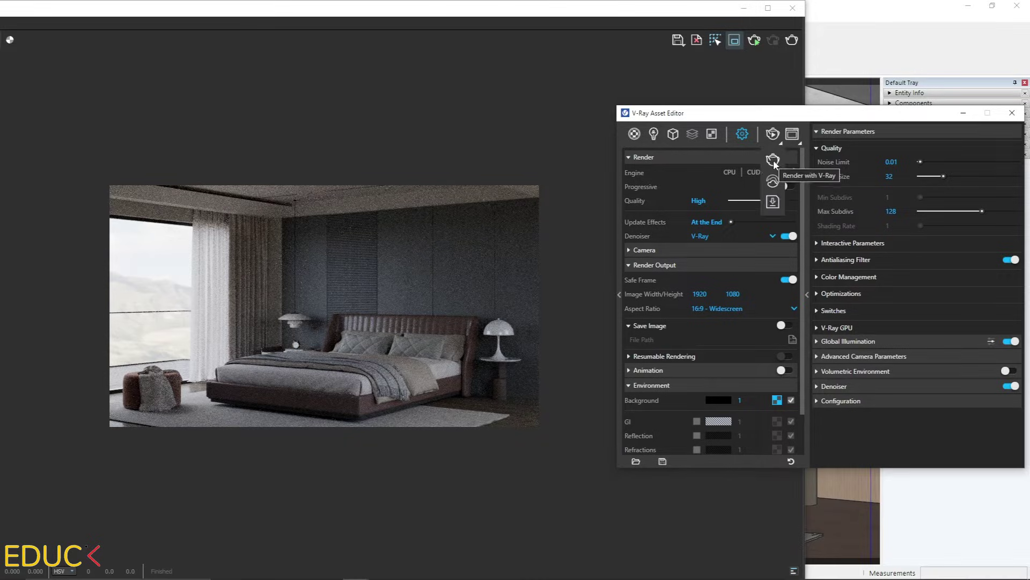
{"action": "left_click", "coordinate": [774, 159]}
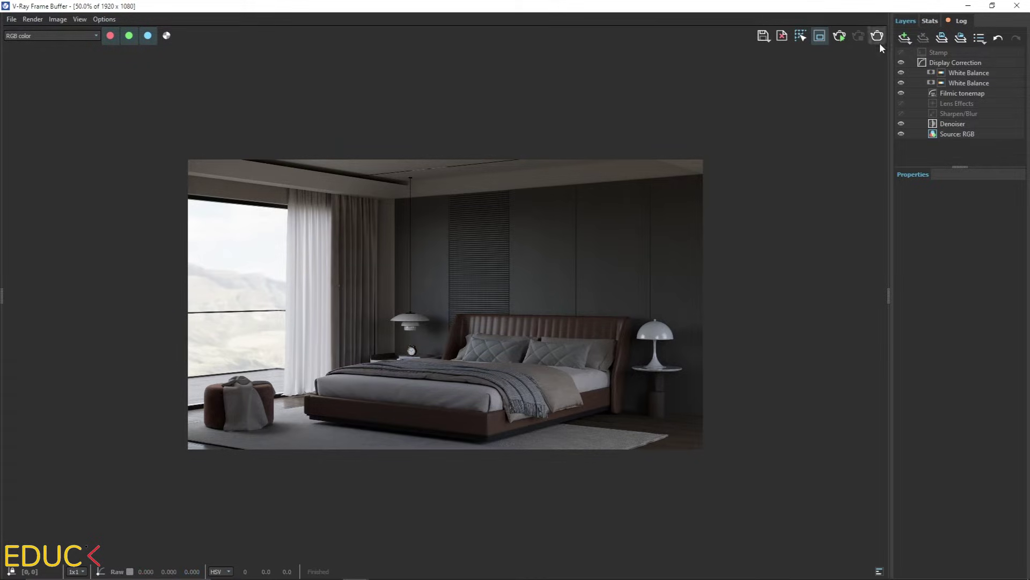
Step: Add an Exposure correction layer to the render, raise its exposure, and set Highlight Burn to 0.553 and Contrast to 0.053
{"action": "left_click", "coordinate": [906, 37]}
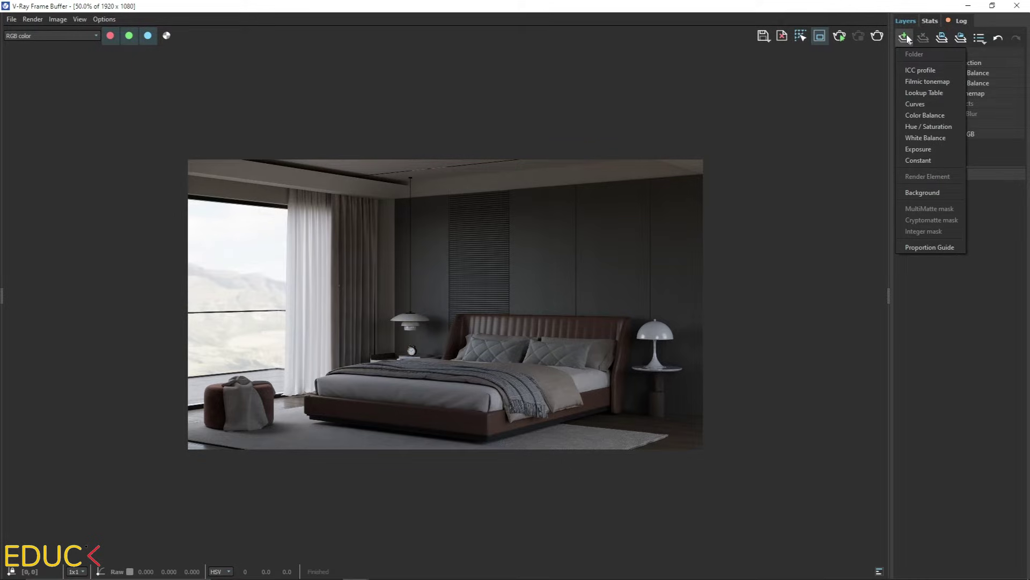
{"action": "left_click", "coordinate": [920, 149]}
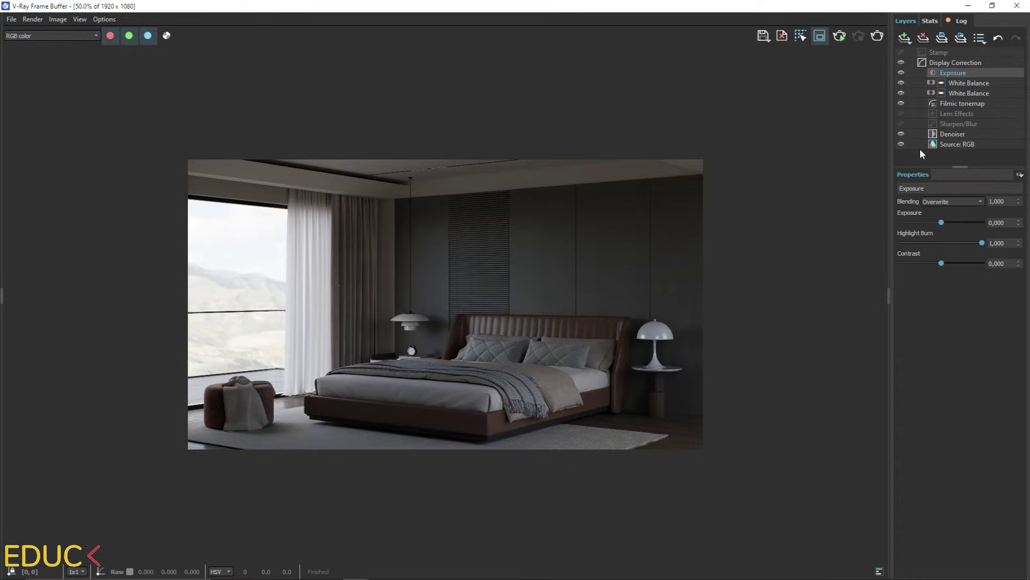
{"action": "mouse_move", "coordinate": [941, 222]}
{"action": "left_mouse_down"}
{"action": "mouse_move", "coordinate": [951, 218]}
{"action": "mouse_move", "coordinate": [966, 243]}
{"action": "mouse_move", "coordinate": [945, 243]}
{"action": "left_mouse_up"}
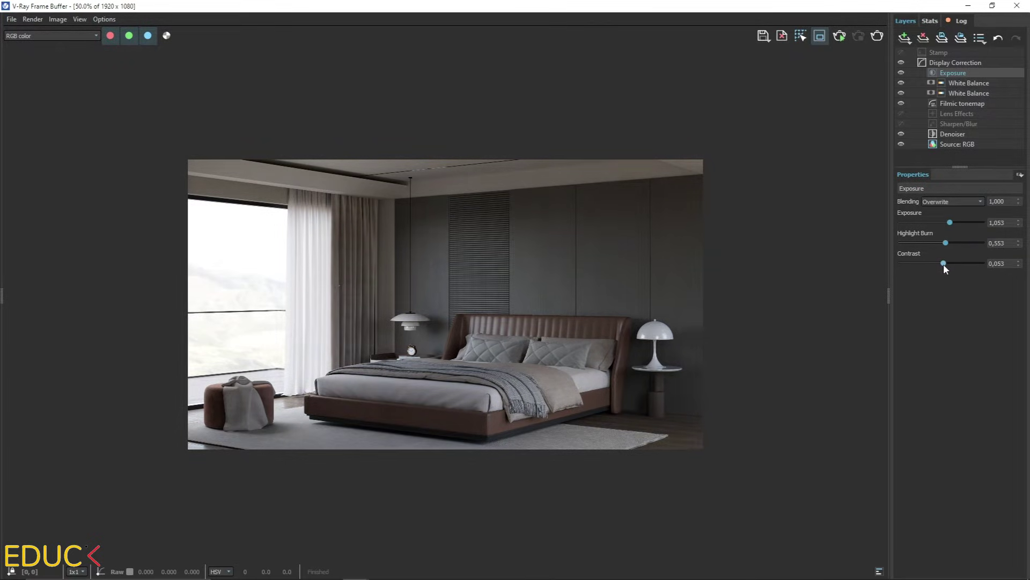
{"action": "left_click_drag", "start_coordinate": [950, 221], "coordinate": [953, 224]}
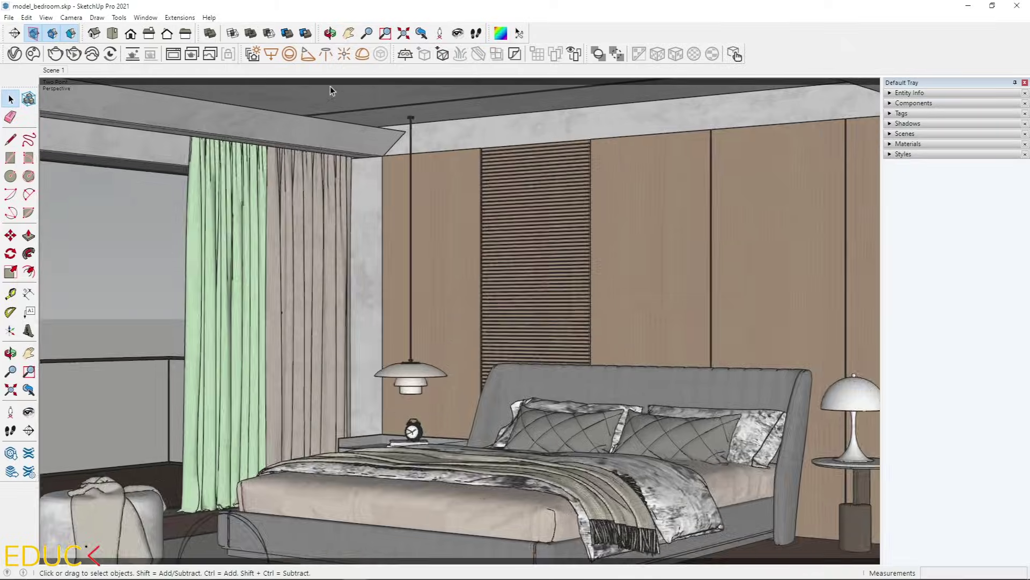
Step: Create a new Emissive V-Ray material for the linear lamps recessed in the bedroom ceiling
{"action": "mouse_move", "coordinate": [376, 123]}
{"action": "left_mouse_down"}
{"action": "mouse_move", "coordinate": [368, 108]}
{"action": "mouse_move", "coordinate": [348, 152]}
{"action": "mouse_move", "coordinate": [341, 104]}
{"action": "mouse_move", "coordinate": [426, 195]}
{"action": "mouse_move", "coordinate": [478, 177]}
{"action": "mouse_move", "coordinate": [475, 142]}
{"action": "mouse_move", "coordinate": [469, 172]}
{"action": "mouse_move", "coordinate": [405, 265]}
{"action": "left_mouse_up"}
{"action": "key", "text": "space"}
{"action": "scroll", "coordinate": [478, 105], "scroll_direction": "up", "scroll_amount": 2}
{"action": "scroll", "coordinate": [424, 205], "scroll_direction": "up", "scroll_amount": 1}
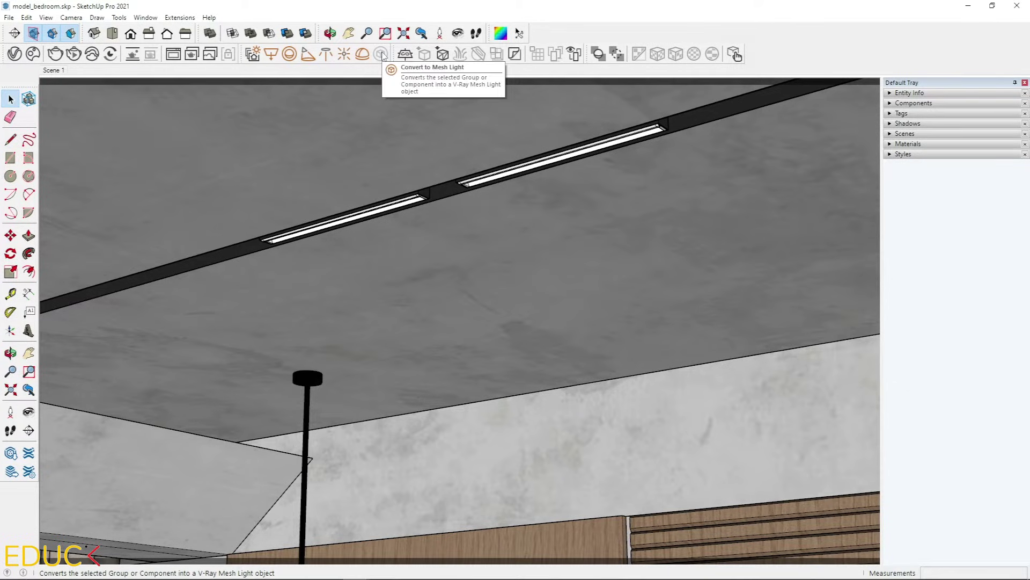
{"action": "left_click", "coordinate": [15, 53]}
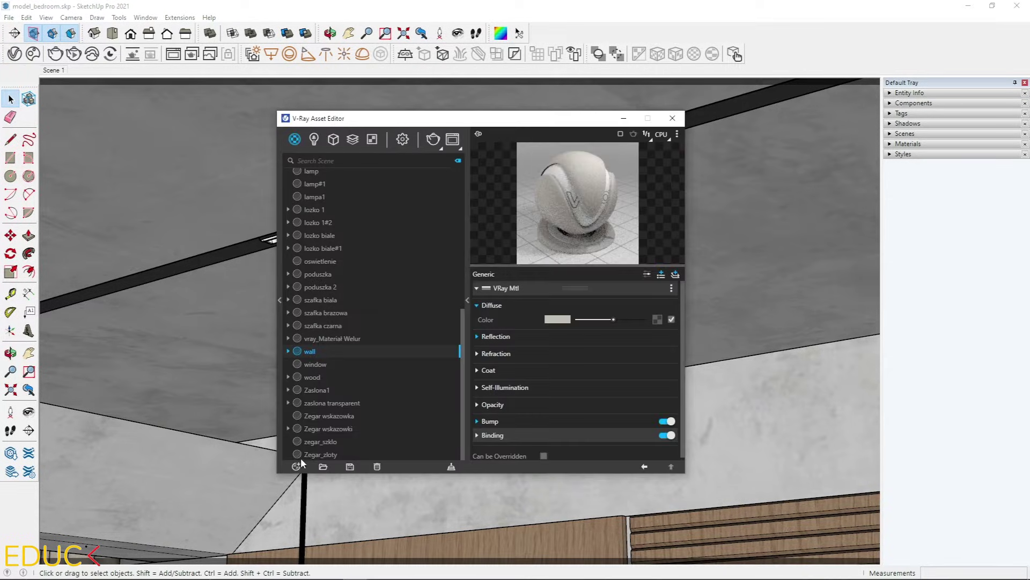
{"action": "left_click", "coordinate": [299, 464]}
{"action": "mouse_move", "coordinate": [333, 420]}
{"action": "mouse_move", "coordinate": [327, 455]}
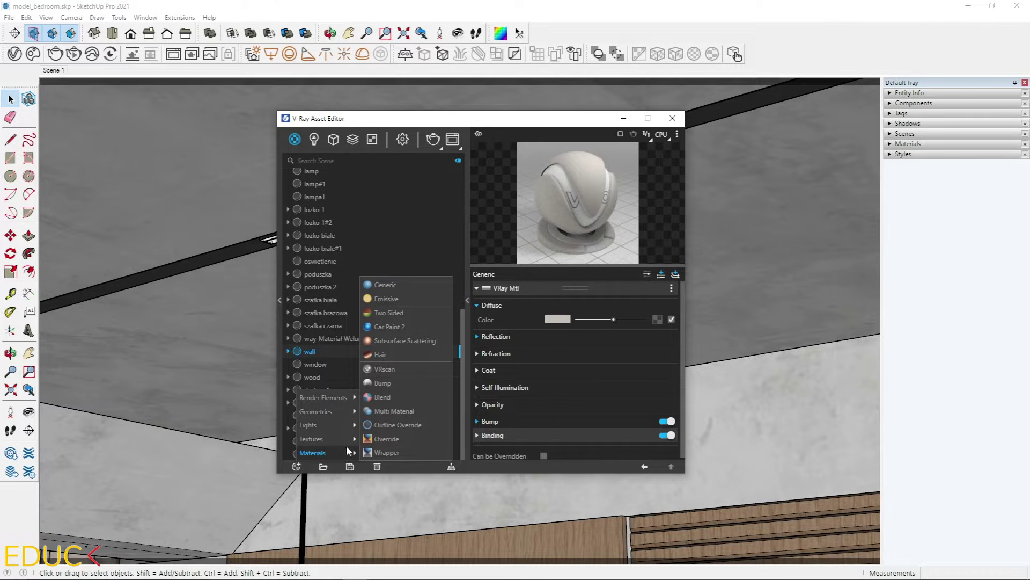
{"action": "left_click", "coordinate": [398, 299]}
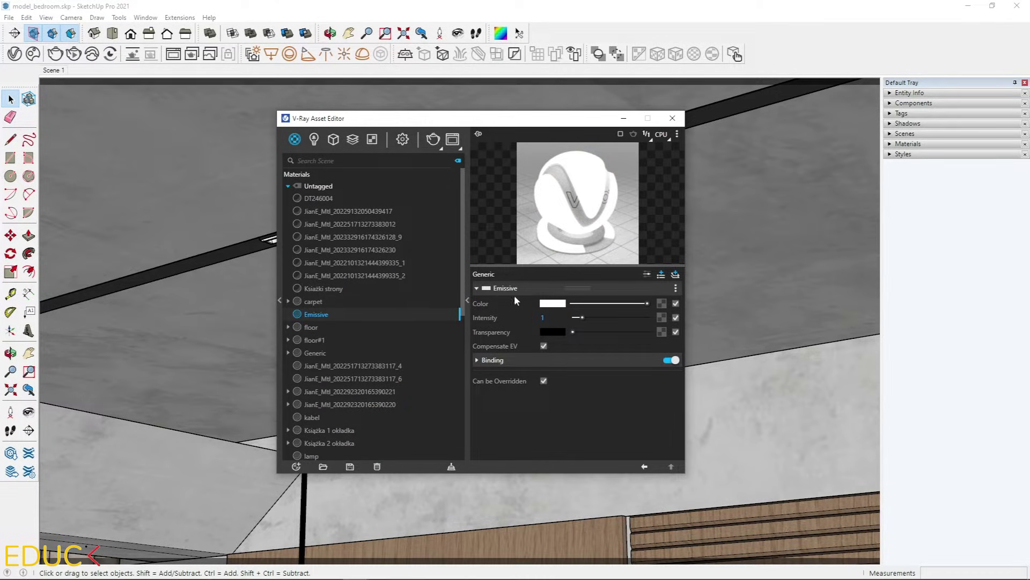
Step: Give the Emissive material a warm cream color through its color temperature and raise its intensity
{"action": "left_click", "coordinate": [544, 305]}
{"action": "left_click_drag", "start_coordinate": [593, 346], "coordinate": [592, 346]}
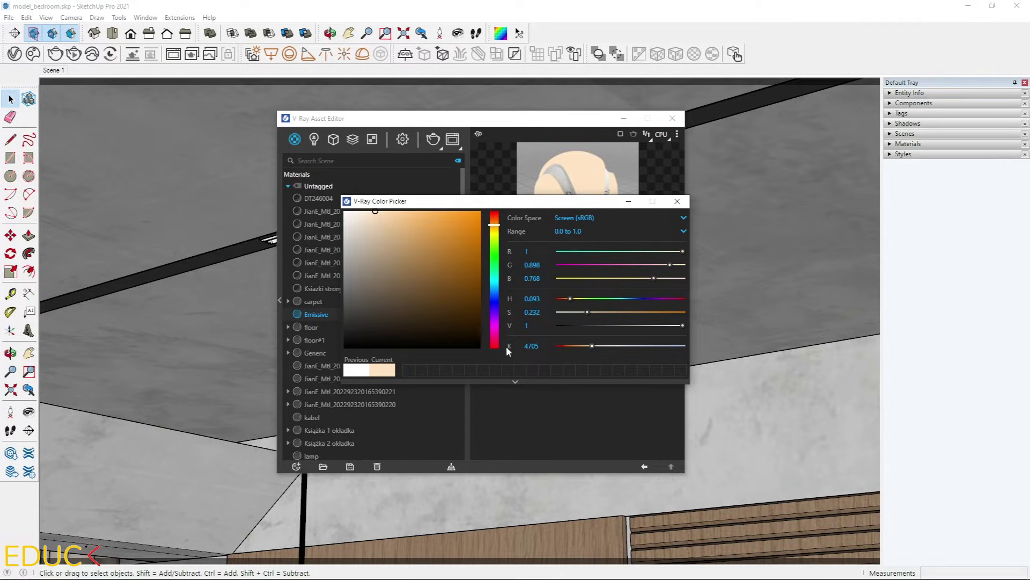
{"action": "left_click_drag", "start_coordinate": [508, 348], "coordinate": [546, 353]}
{"action": "left_click", "coordinate": [677, 200]}
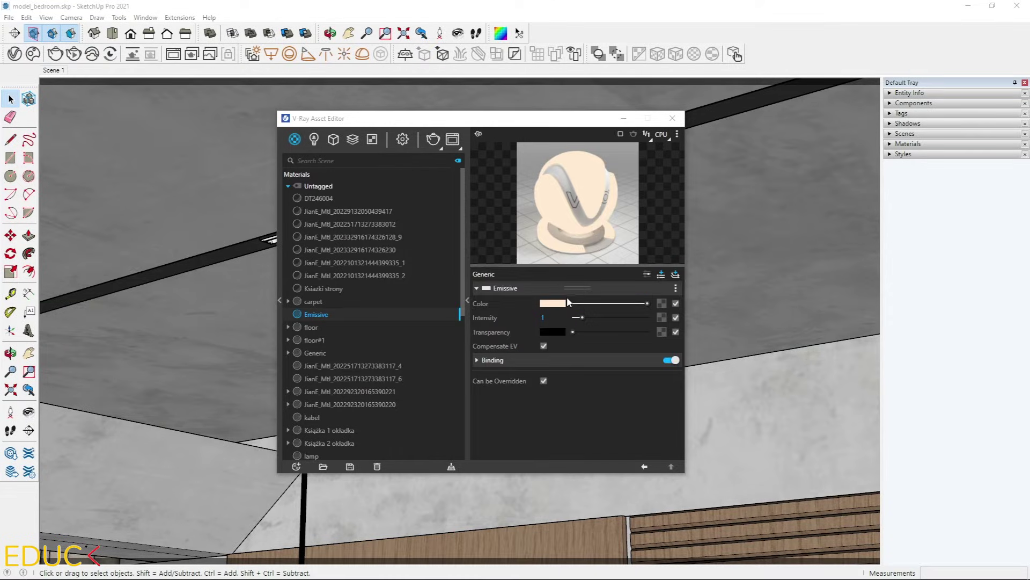
{"action": "left_click_drag", "start_coordinate": [583, 317], "coordinate": [657, 316]}
{"action": "left_click", "coordinate": [548, 317]}
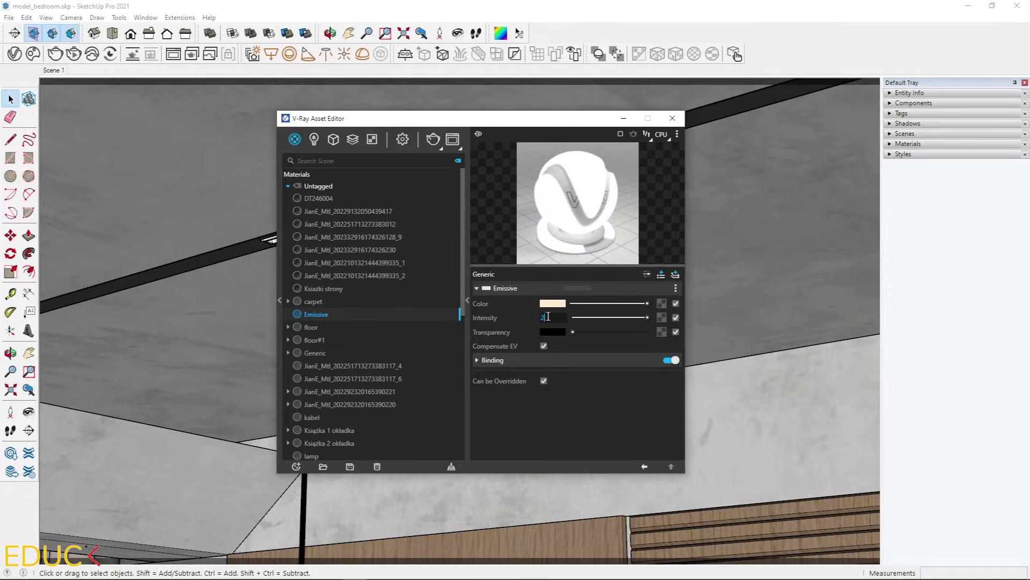
{"action": "key", "text": "Return"}
{"action": "left_click", "coordinate": [624, 118]}
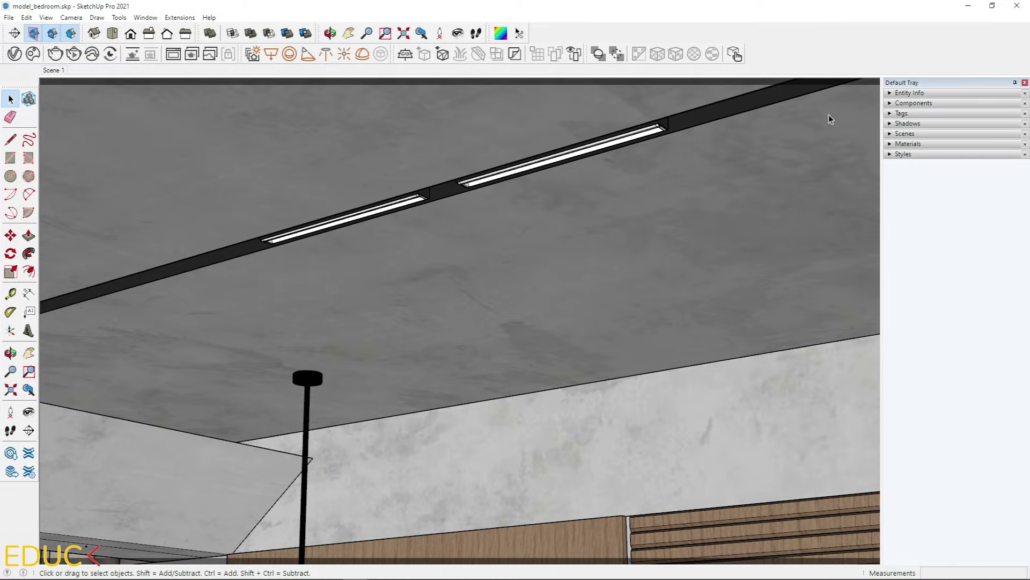
Step: Apply the Emissive material to all geometry of the diffuser inside the ceiling's linear lamp group and leave the diffuser
{"action": "left_click", "coordinate": [909, 144]}
{"action": "scroll", "coordinate": [389, 164], "scroll_direction": "up", "scroll_amount": 8}
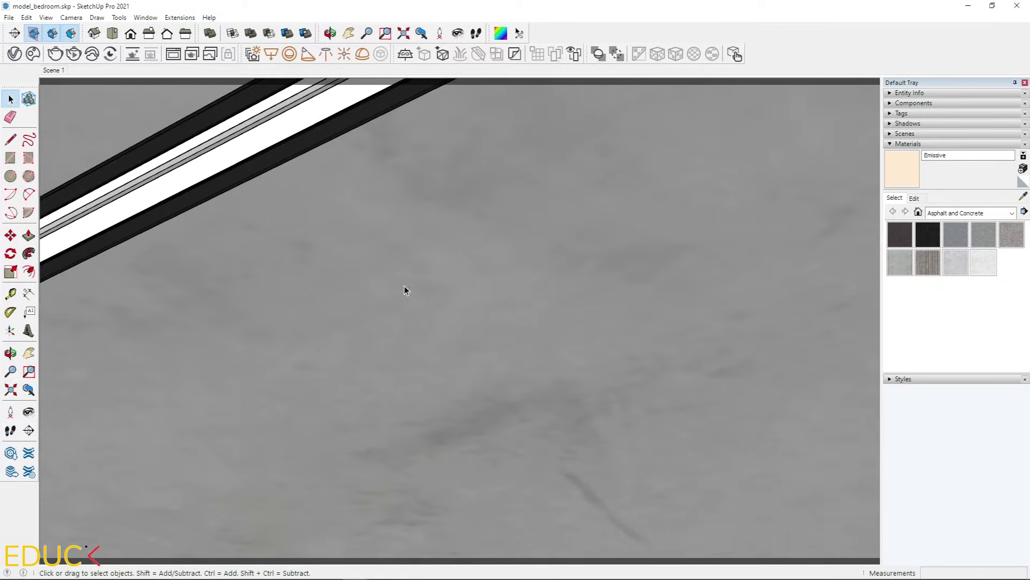
{"action": "scroll", "coordinate": [405, 286], "scroll_direction": "down", "scroll_amount": 3}
{"action": "scroll", "coordinate": [431, 218], "scroll_direction": "up", "scroll_amount": 3}
{"action": "left_click", "coordinate": [446, 182]}
{"action": "double_click", "coordinate": [446, 183]}
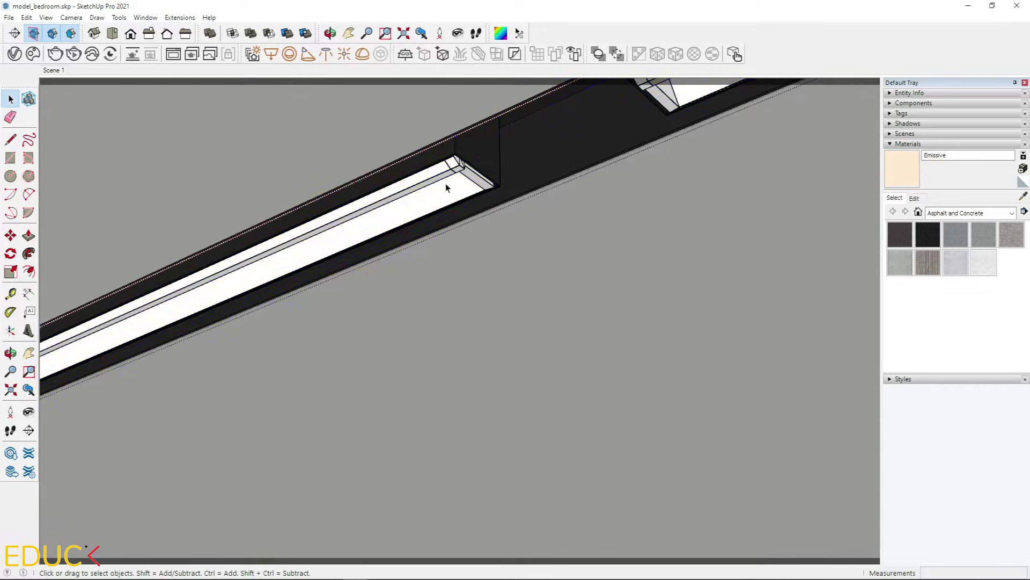
{"action": "left_click", "coordinate": [440, 171]}
{"action": "scroll", "coordinate": [443, 175], "scroll_direction": "up", "scroll_amount": 1}
{"action": "double_click", "coordinate": [446, 178]}
{"action": "triple_click", "coordinate": [446, 179]}
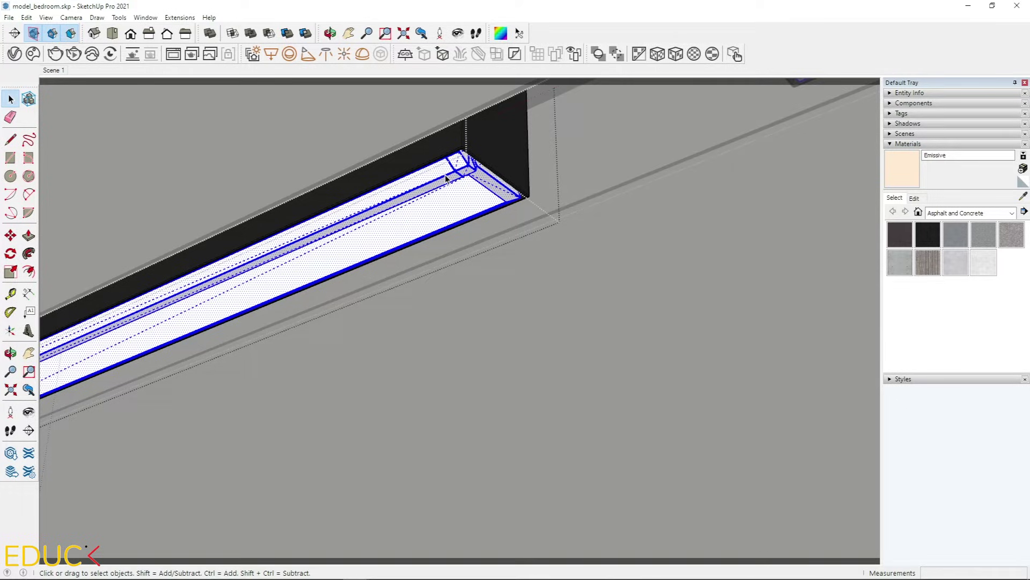
{"action": "left_click", "coordinate": [903, 169]}
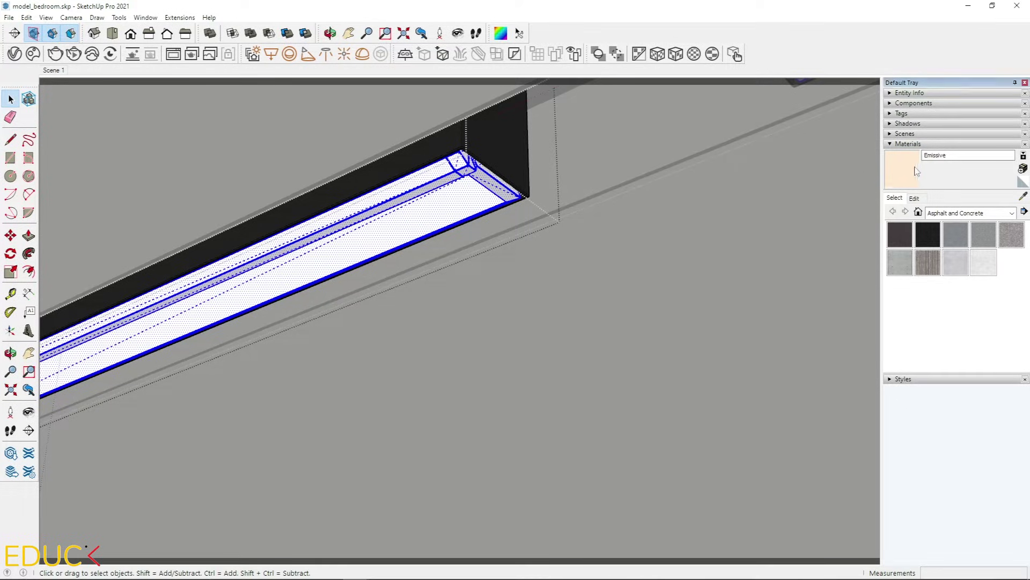
{"action": "left_click", "coordinate": [341, 263]}
{"action": "key", "text": "space"}
{"action": "left_click", "coordinate": [265, 323]}
{"action": "scroll", "coordinate": [266, 323], "scroll_direction": "down", "scroll_amount": 3}
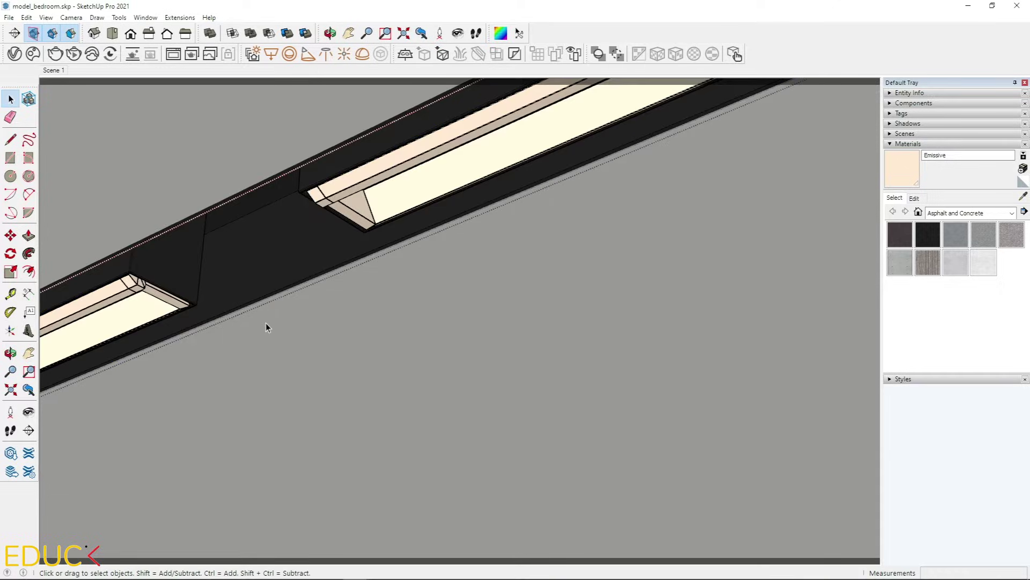
{"action": "scroll", "coordinate": [153, 427], "scroll_direction": "down", "scroll_amount": 6}
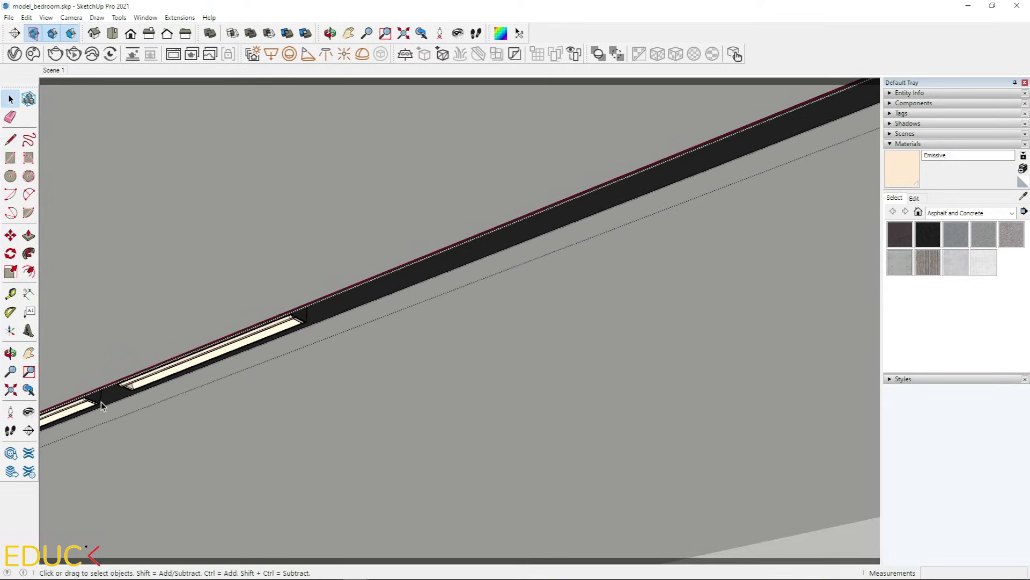
{"action": "scroll", "coordinate": [826, 114], "scroll_direction": "up", "scroll_amount": 5}
{"action": "scroll", "coordinate": [356, 407], "scroll_direction": "down", "scroll_amount": 5}
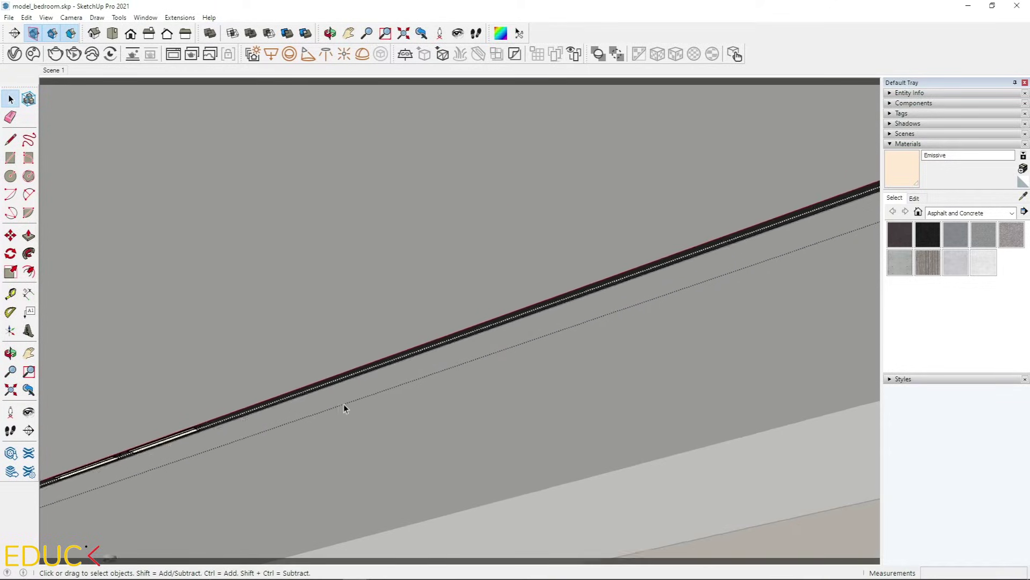
Step: Return from the lamp close-up to the Scene 1 view and add a Light Mix render element grouped by Group Instances
{"action": "scroll", "coordinate": [875, 194], "scroll_direction": "up", "scroll_amount": 6}
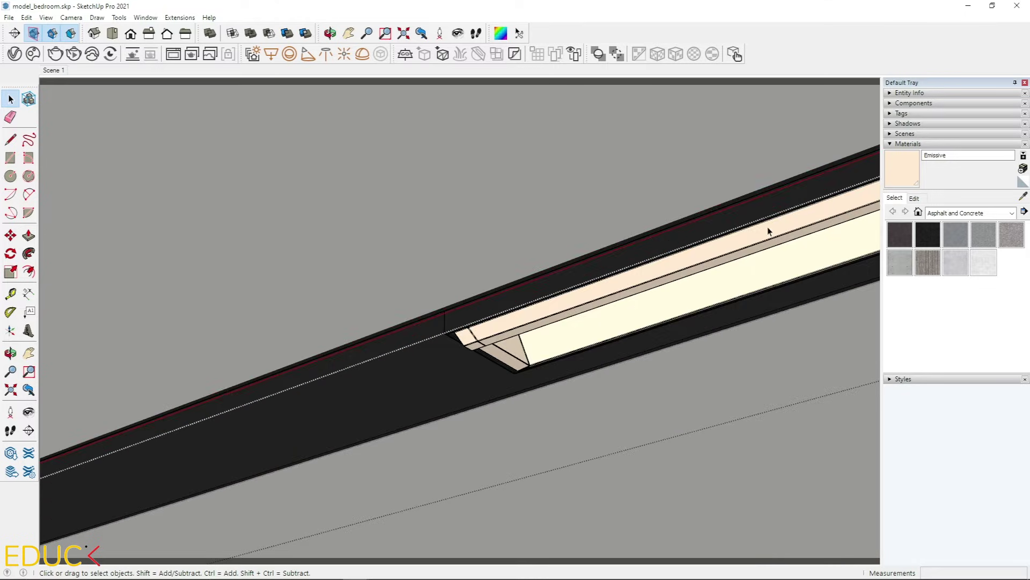
{"action": "middle_click_drag", "start_coordinate": [586, 292], "coordinate": [540, 263]}
{"action": "left_click", "coordinate": [53, 69]}
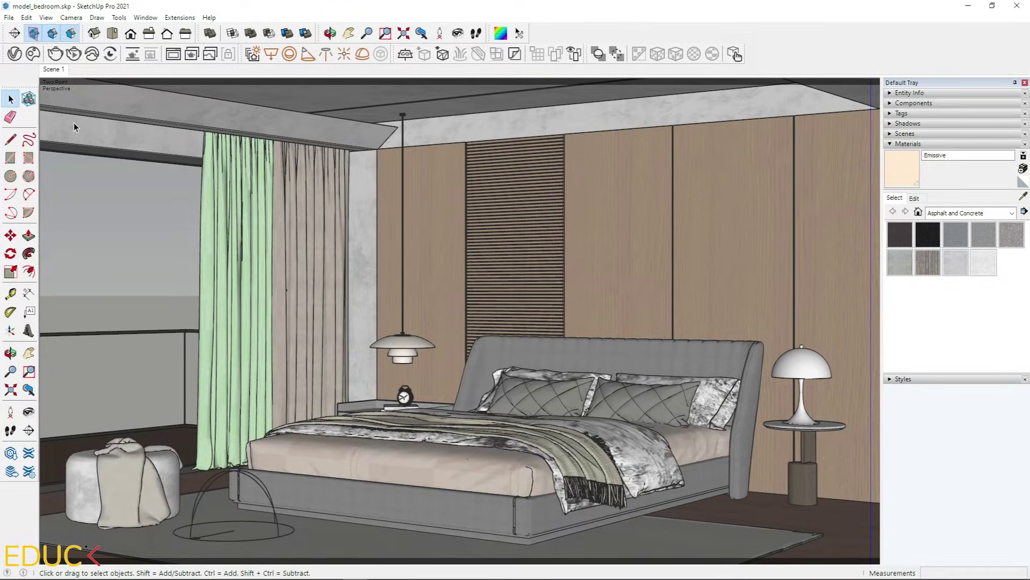
{"action": "left_click", "coordinate": [13, 55]}
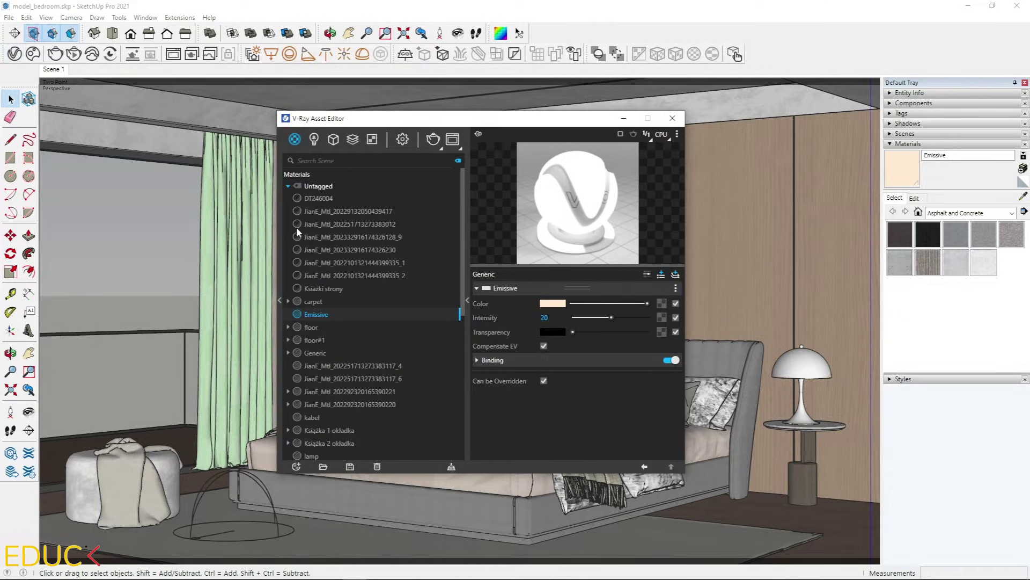
{"action": "left_click", "coordinate": [297, 466]}
{"action": "mouse_move", "coordinate": [333, 423]}
{"action": "mouse_move", "coordinate": [334, 398]}
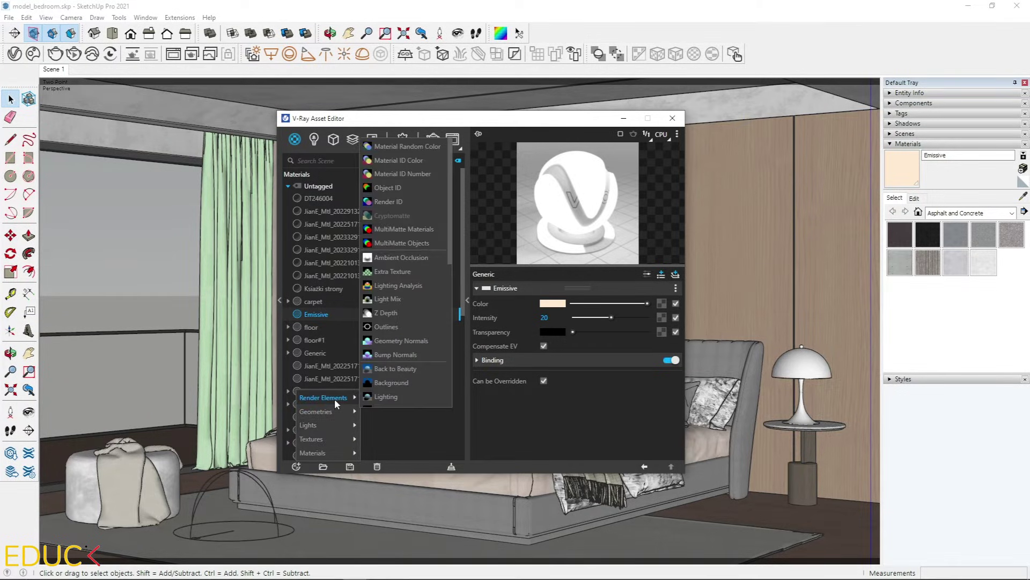
{"action": "left_click", "coordinate": [393, 300]}
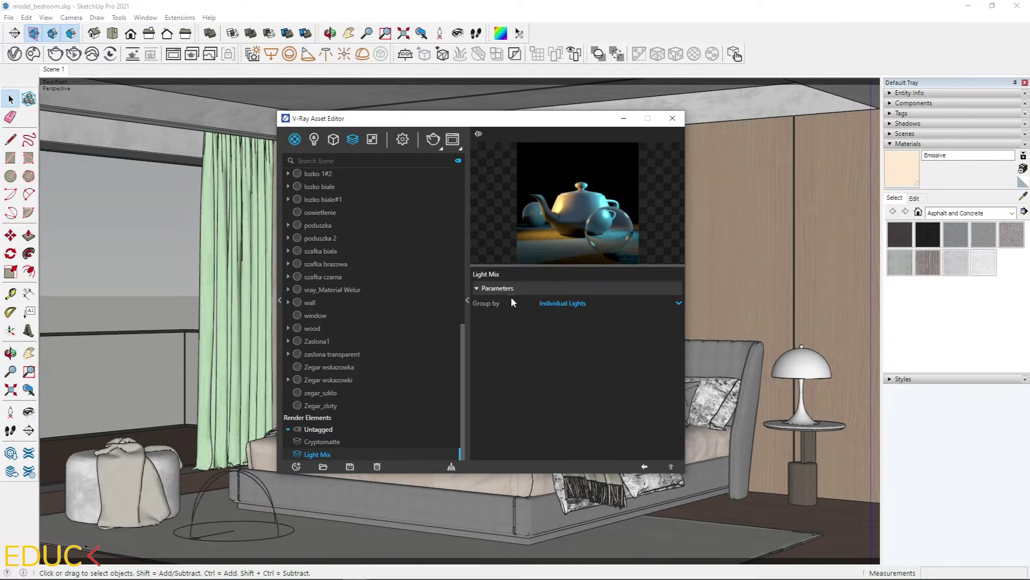
{"action": "left_click", "coordinate": [576, 304]}
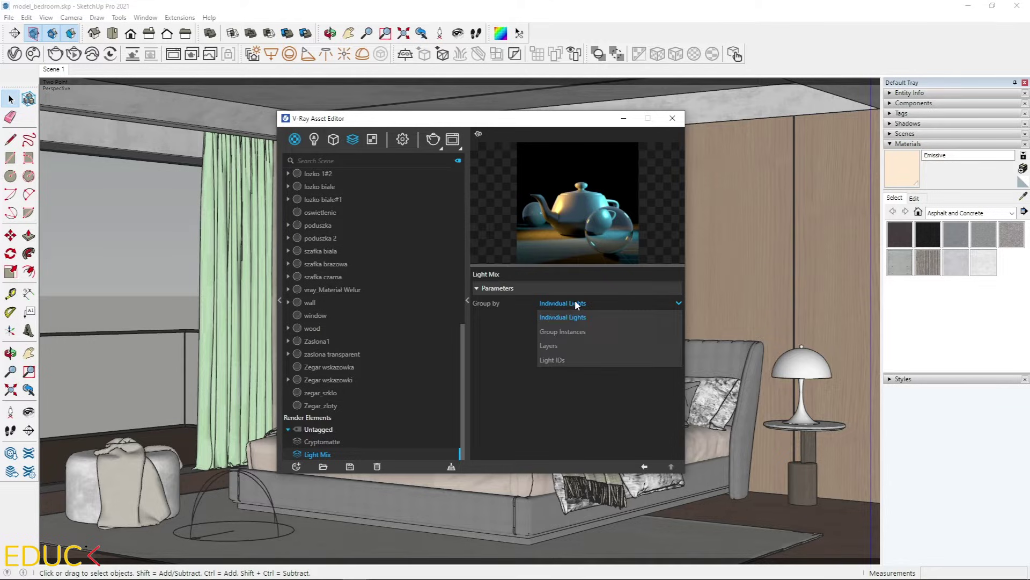
{"action": "left_click", "coordinate": [572, 333]}
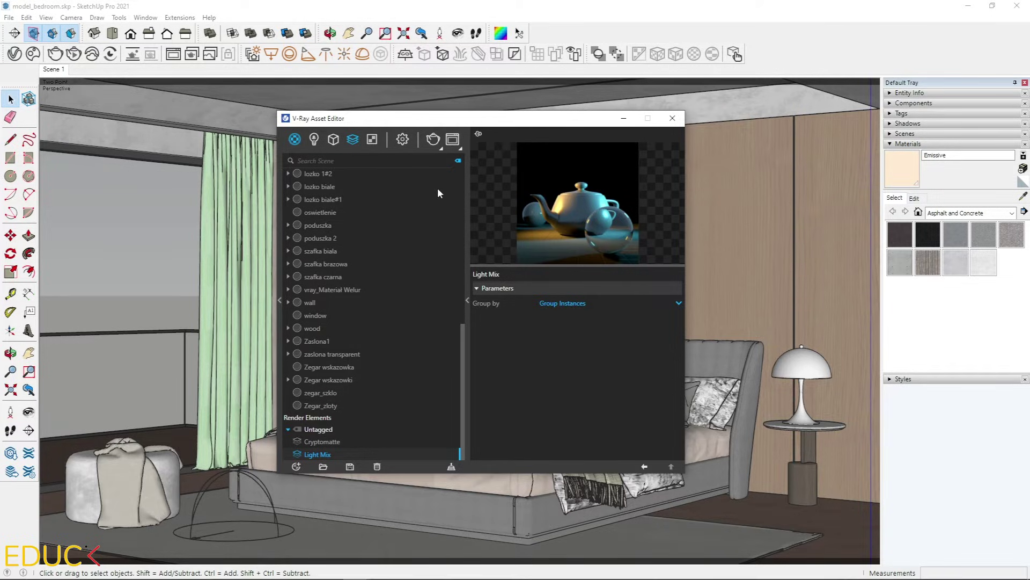
Step: Render the bedroom with V-Ray and open the properties of the LightMix source layer
{"action": "left_click", "coordinate": [433, 139]}
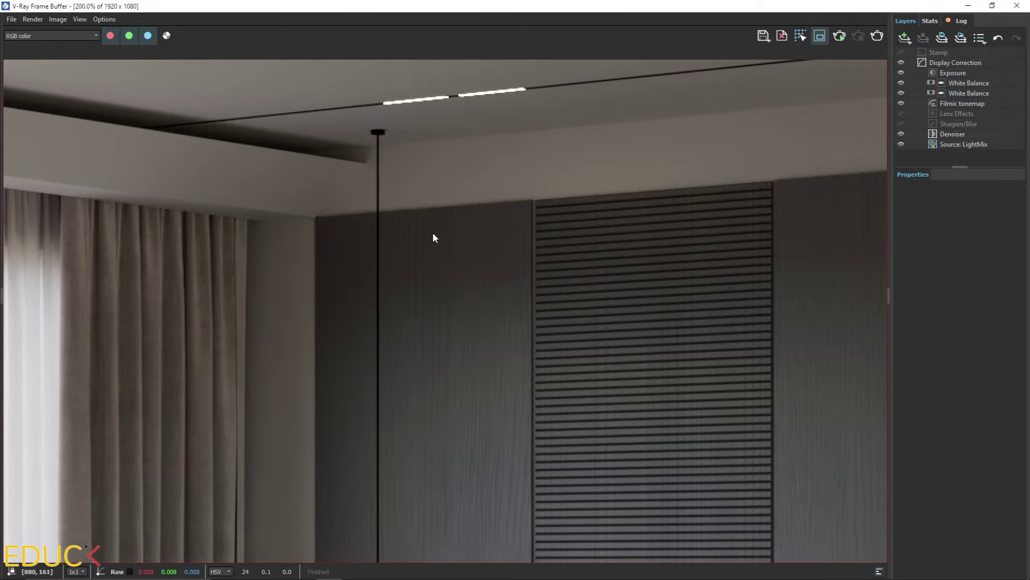
{"action": "scroll", "coordinate": [413, 222], "scroll_direction": "down", "scroll_amount": 2}
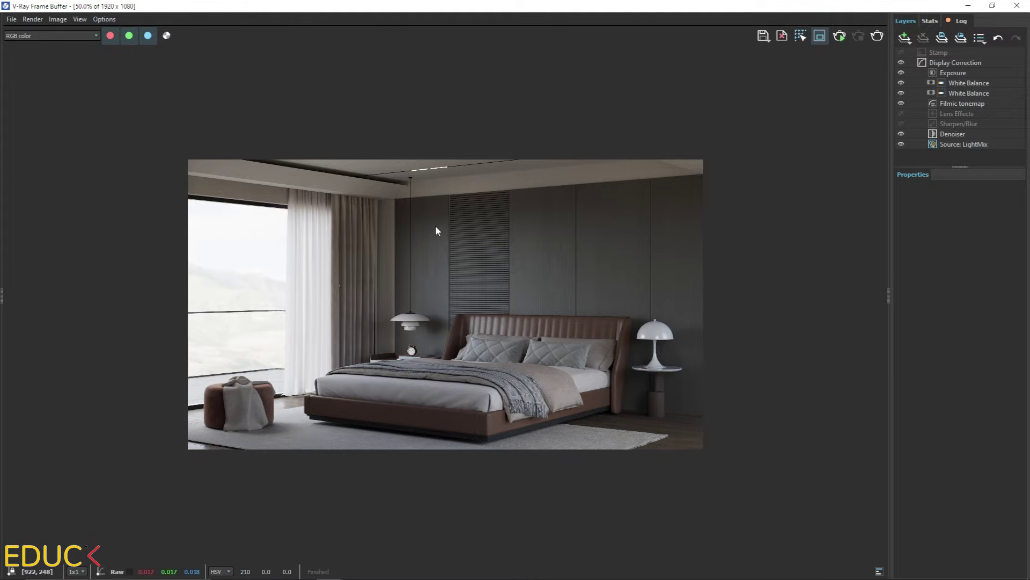
{"action": "left_click", "coordinate": [952, 143]}
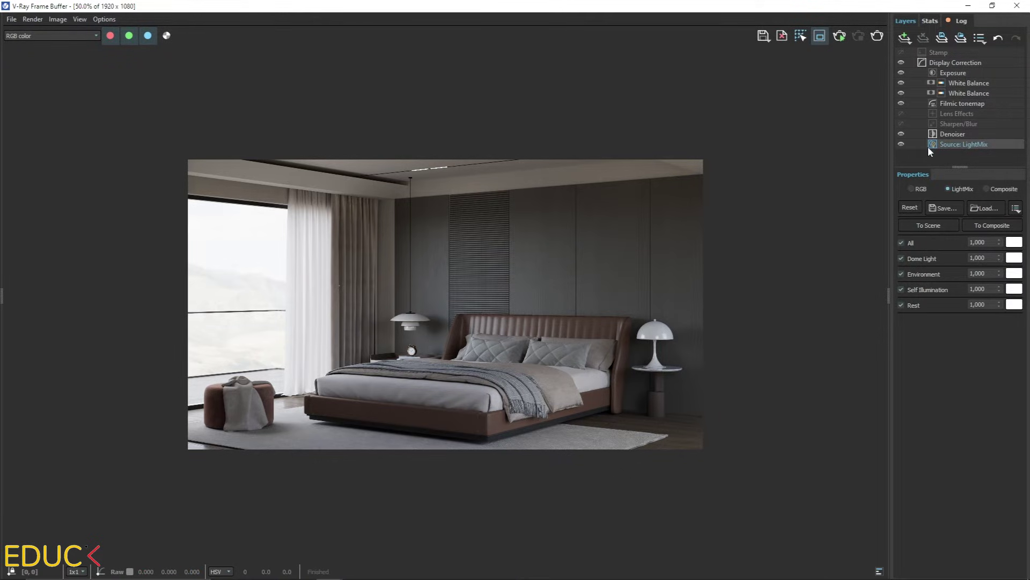
Step: Compare the contributions of the Dome Light and Self Illumination by switching each off and back on in the light mix
{"action": "left_click", "coordinate": [902, 259]}
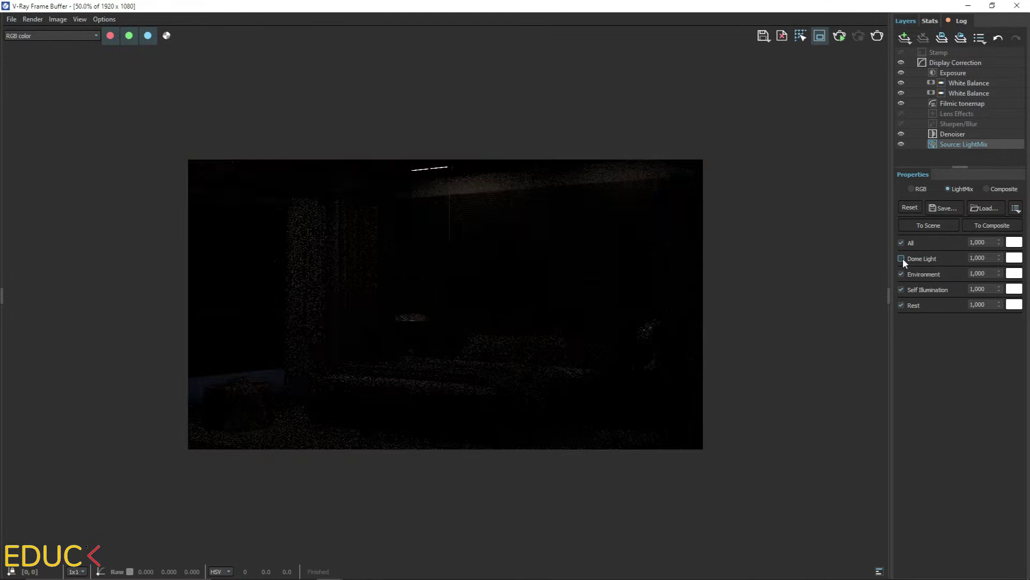
{"action": "left_click", "coordinate": [902, 259]}
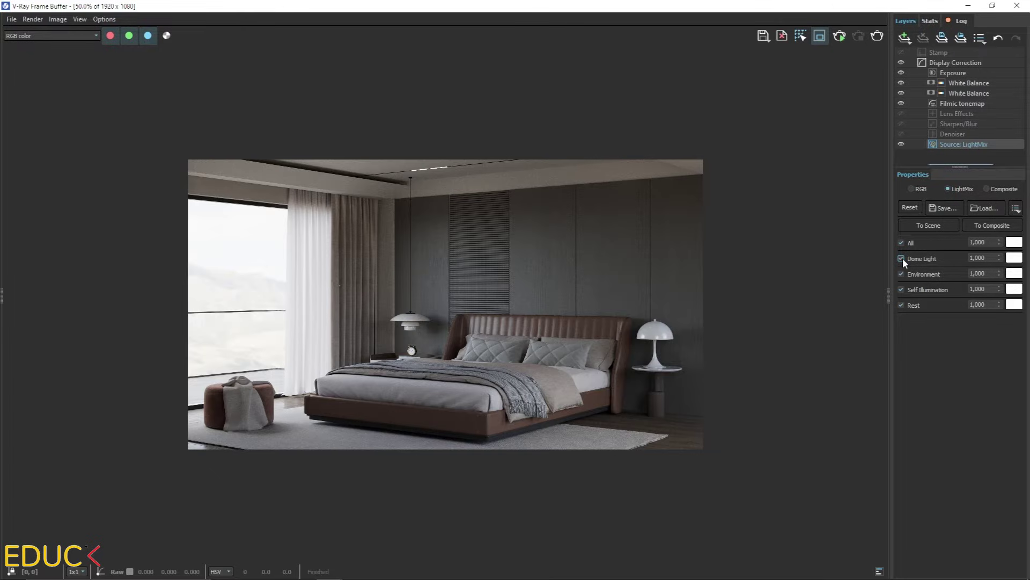
{"action": "left_click", "coordinate": [901, 290]}
{"action": "left_click", "coordinate": [901, 289]}
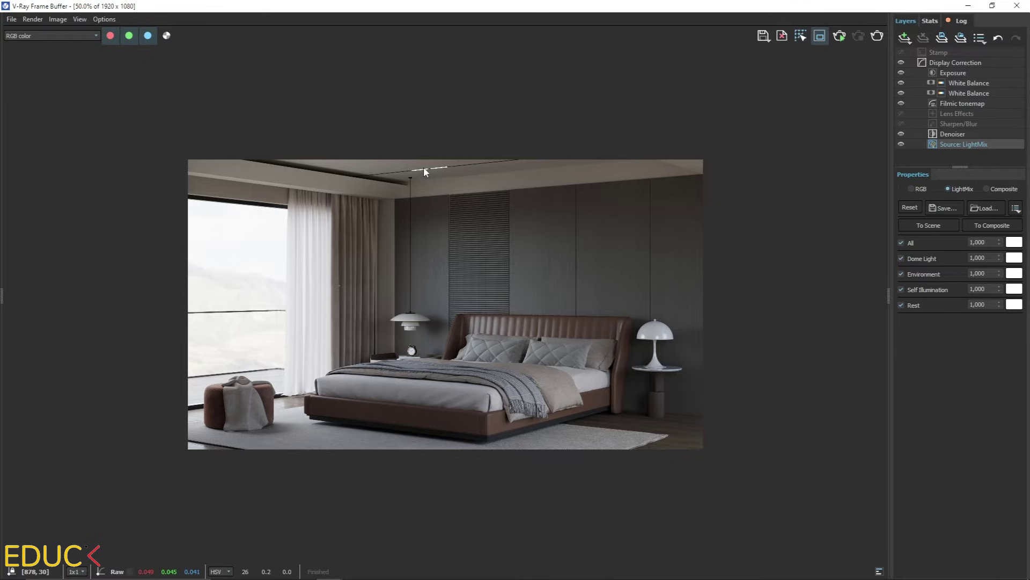
{"action": "left_click", "coordinate": [902, 289]}
{"action": "left_click", "coordinate": [903, 289]}
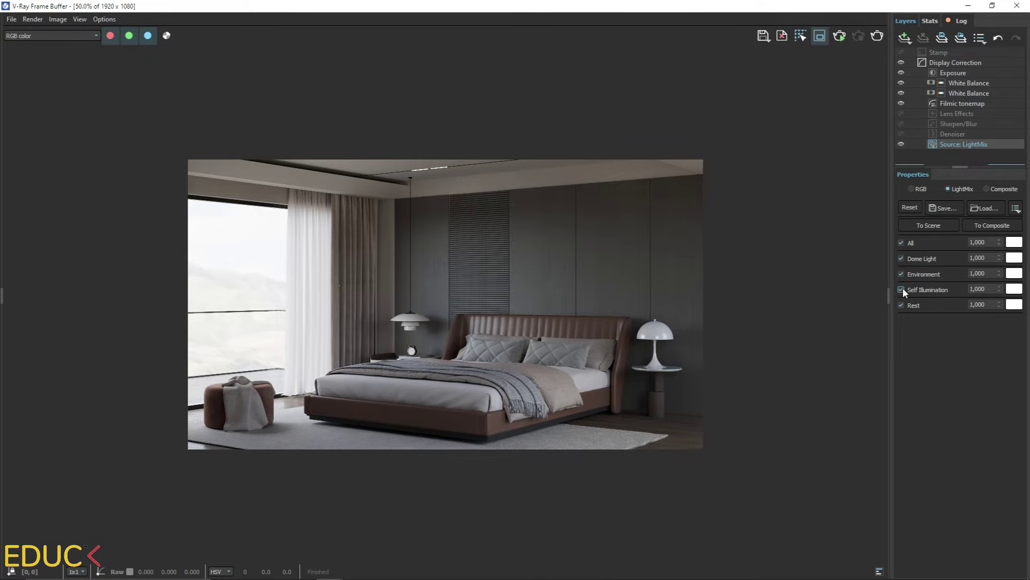
Step: Try a Self Illumination intensity of 2.875 with red and blue tints, and discard the color change
{"action": "left_click_drag", "start_coordinate": [999, 291], "coordinate": [970, 81]}
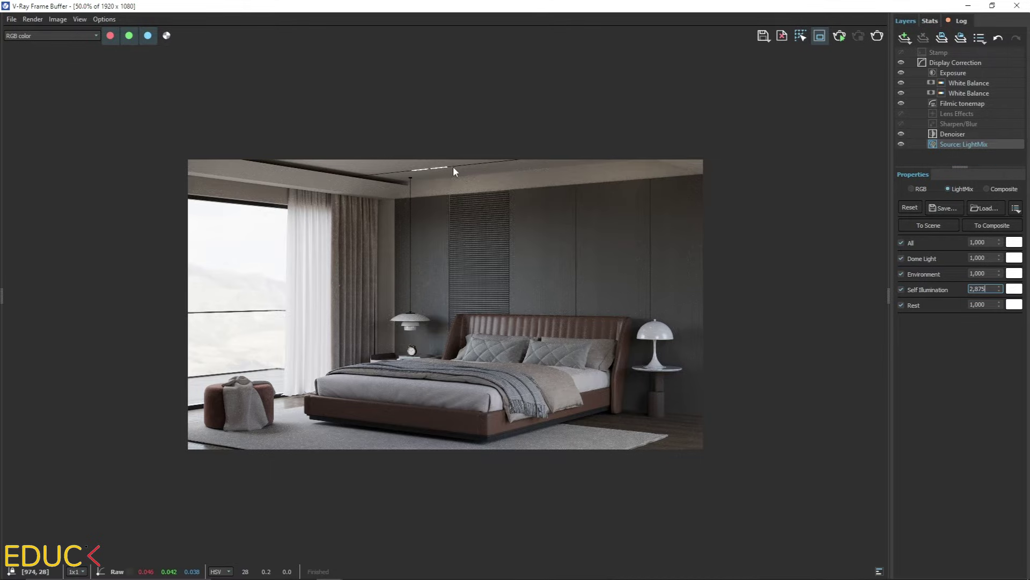
{"action": "left_click", "coordinate": [1015, 289]}
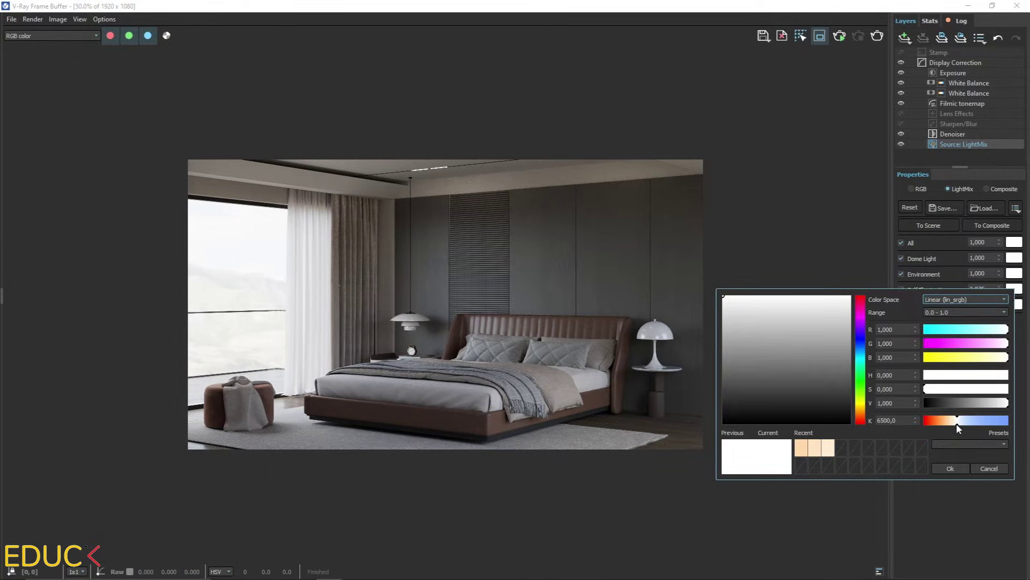
{"action": "left_click_drag", "start_coordinate": [956, 423], "coordinate": [925, 420]}
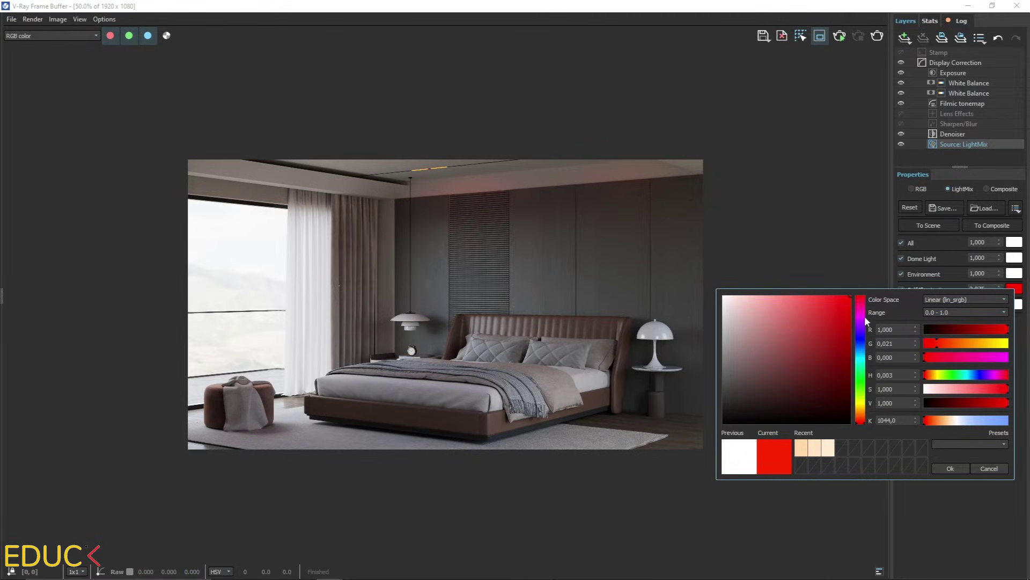
{"action": "left_click", "coordinate": [861, 340]}
{"action": "left_click", "coordinate": [795, 342]}
{"action": "left_click_drag", "start_coordinate": [795, 342], "coordinate": [835, 294]}
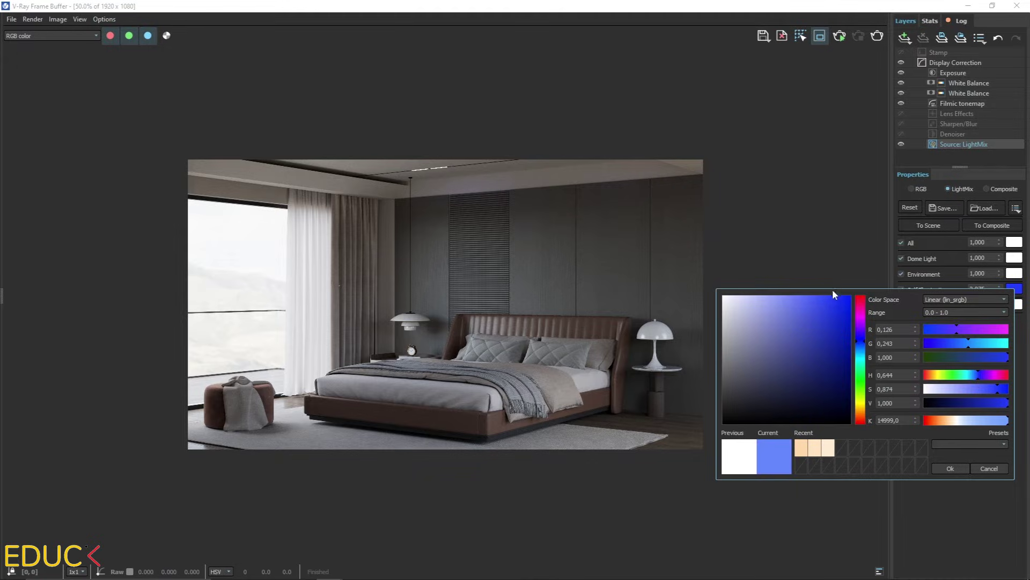
{"action": "left_click", "coordinate": [980, 466]}
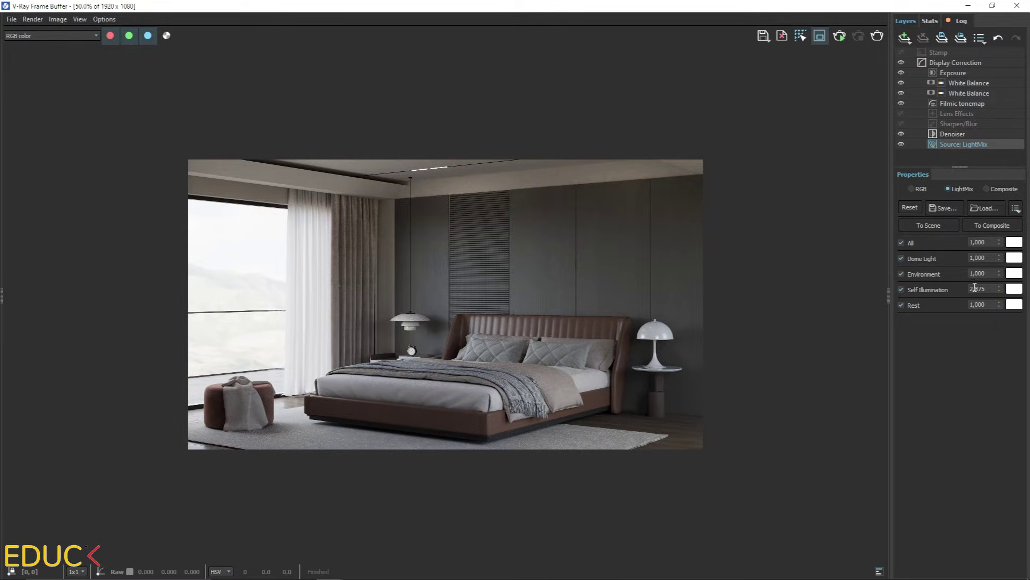
Step: Set the Self Illumination intensity to 1 and lower the Dome Light intensity in the light mix
{"action": "key", "text": "shift+Tab"}
{"action": "type", "text": "1"}
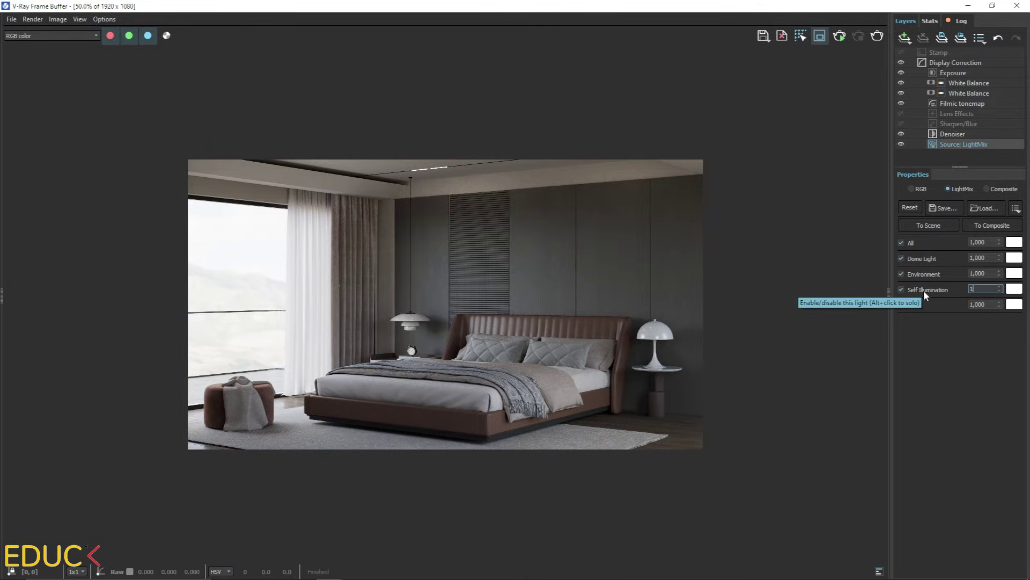
{"action": "key", "text": "Return"}
{"action": "left_click", "coordinate": [999, 260]}
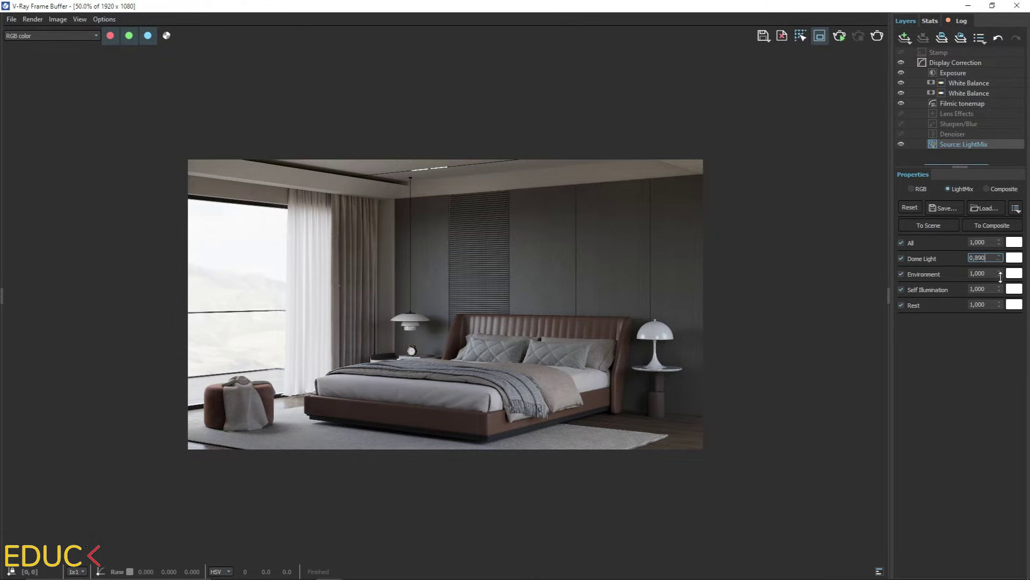
{"action": "left_click_drag", "start_coordinate": [992, 273], "coordinate": [944, 393]}
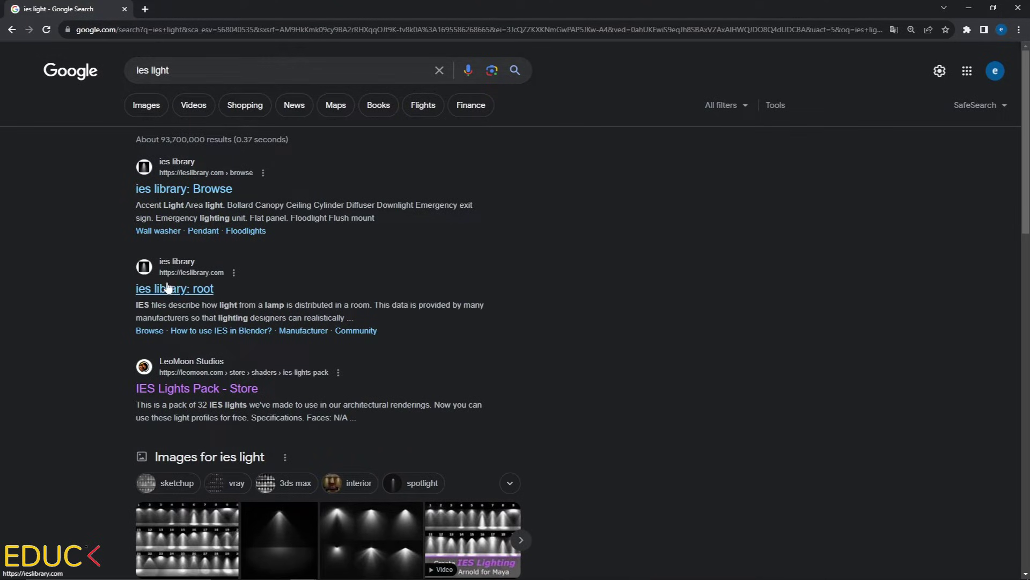
Step: Open LeoMoon Studios' IES Lights Pack page in the browser and return to the bedroom model in SketchUp
{"action": "left_click", "coordinate": [177, 388]}
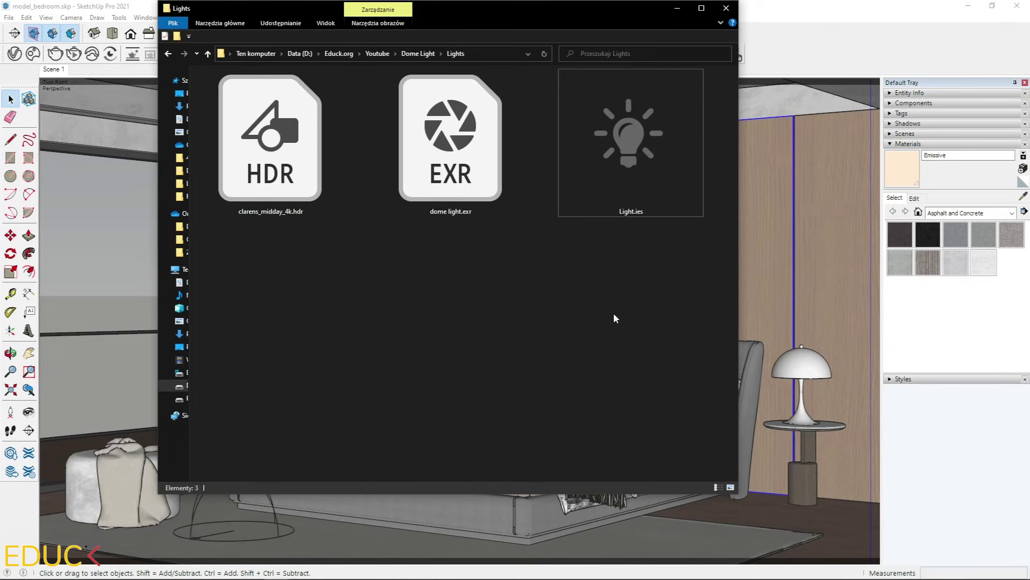
{"action": "left_click", "coordinate": [678, 8]}
Step: Place a V-Ray IES light using the Light.ies file at the first linear diffuser in the ceiling track
{"action": "scroll", "coordinate": [397, 98], "scroll_direction": "up", "scroll_amount": 5}
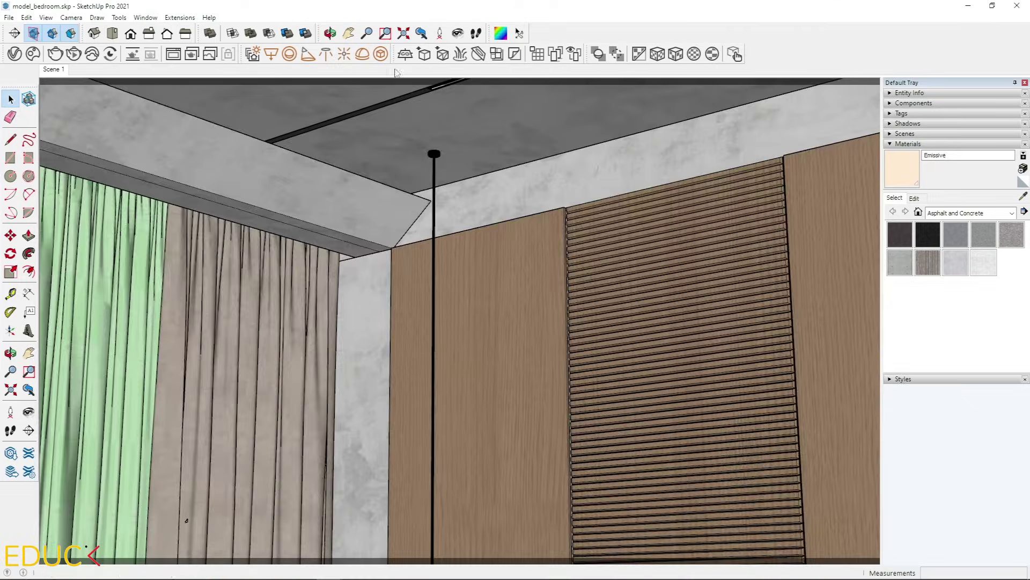
{"action": "middle_click_drag", "start_coordinate": [396, 72], "coordinate": [451, 208], "text": "shift"}
{"action": "scroll", "coordinate": [435, 156], "scroll_direction": "up", "scroll_amount": 3}
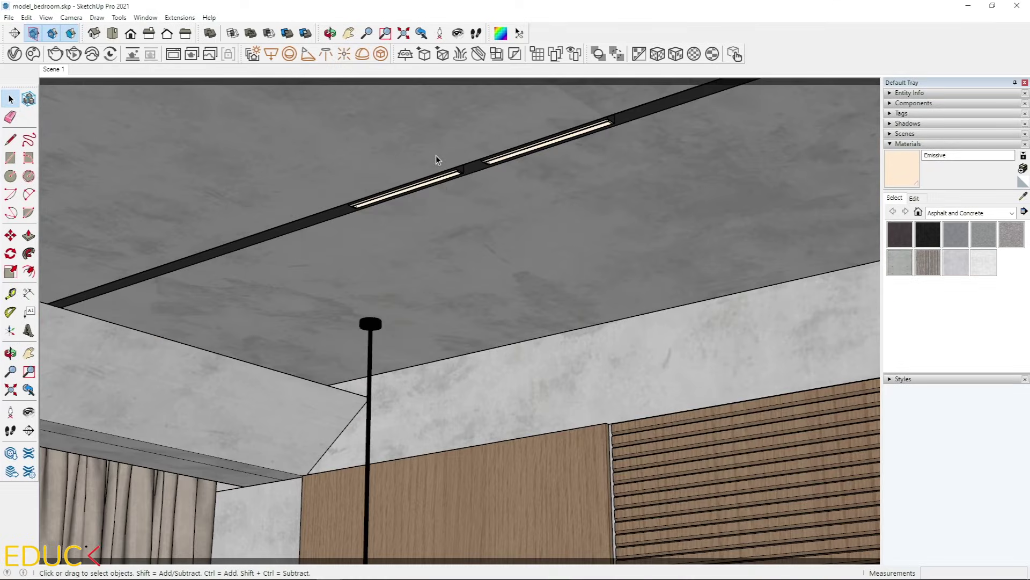
{"action": "left_click", "coordinate": [326, 54]}
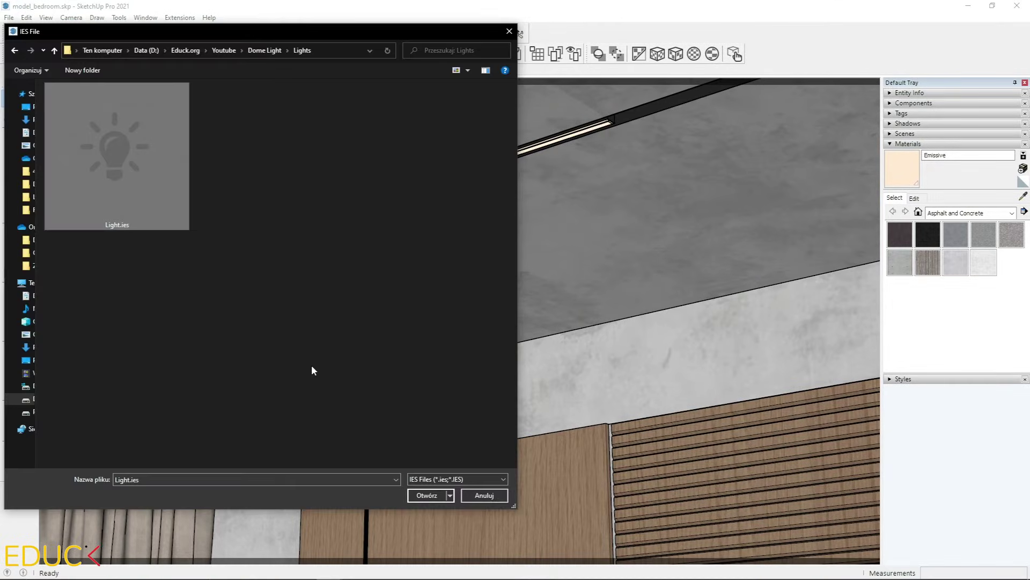
{"action": "left_click", "coordinate": [428, 495]}
{"action": "scroll", "coordinate": [414, 173], "scroll_direction": "up", "scroll_amount": 3}
{"action": "middle_click_drag", "start_coordinate": [412, 184], "coordinate": [449, 281]}
{"action": "key", "text": "space"}
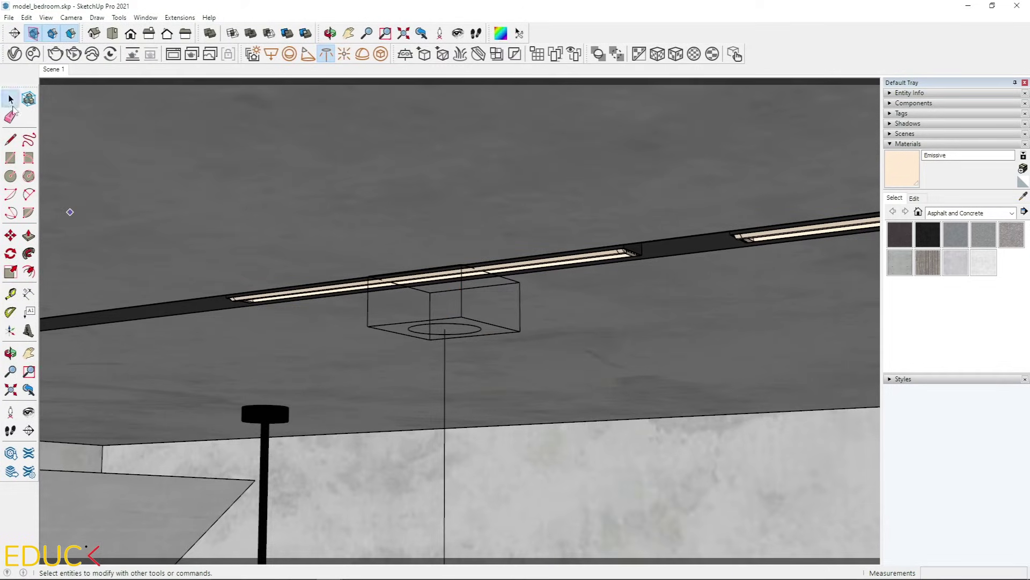
Step: Move the IES light about 0.8 cm down so it sits below the linear lamp
{"action": "left_click", "coordinate": [378, 327]}
{"action": "left_click", "coordinate": [378, 325]}
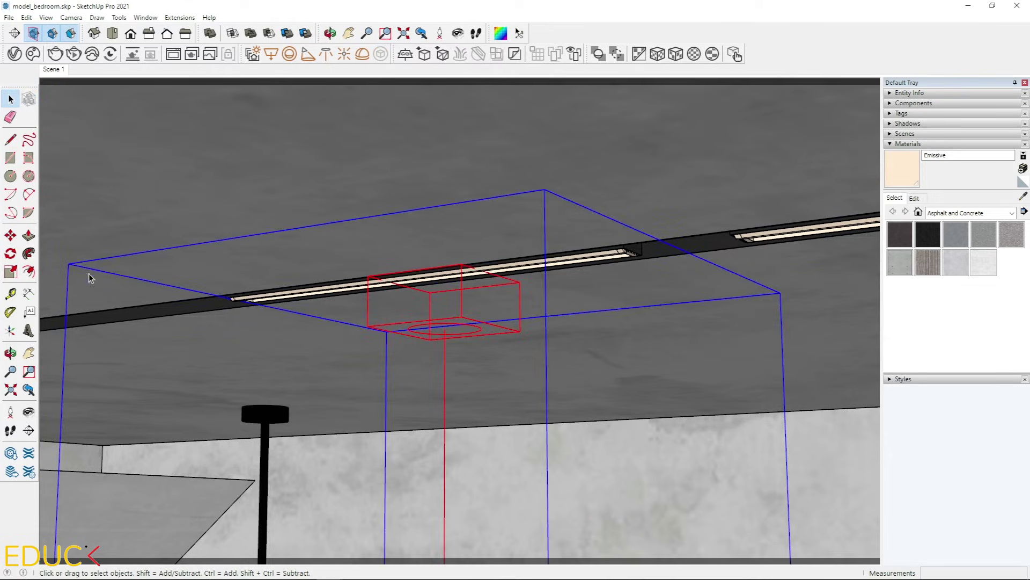
{"action": "key", "text": "m"}
{"action": "left_click", "coordinate": [492, 443]}
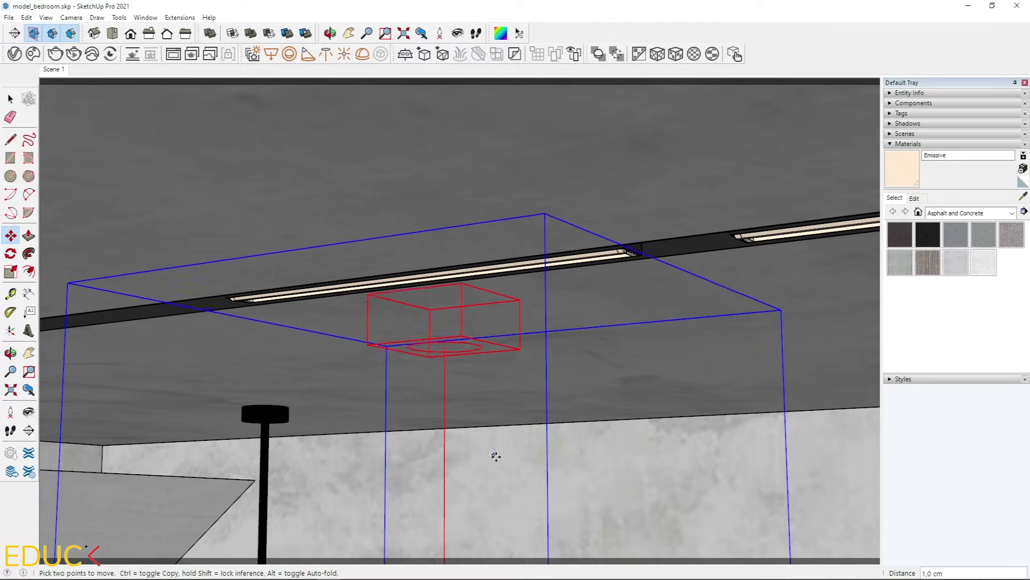
{"action": "left_click", "coordinate": [493, 453]}
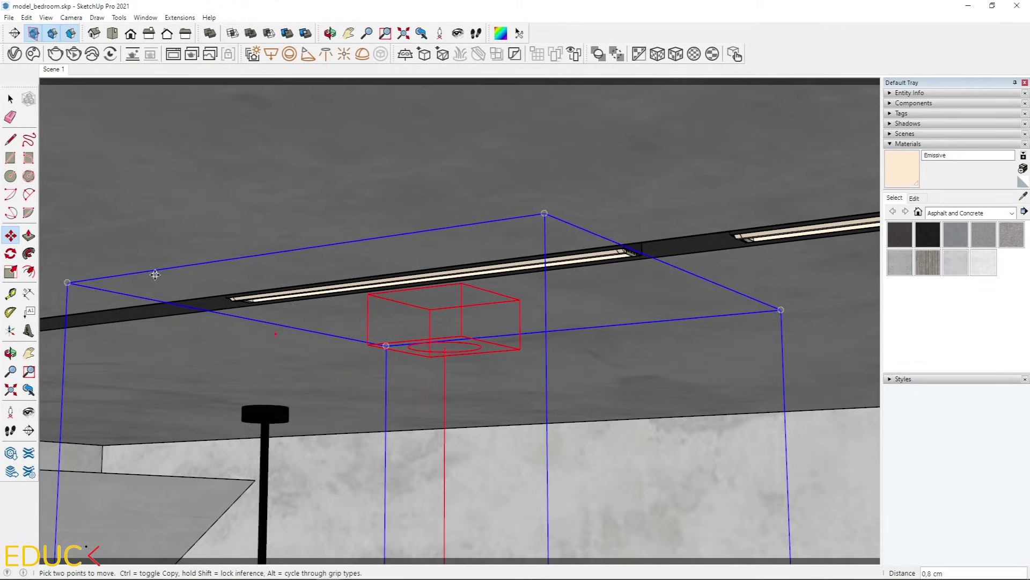
Step: Copy the IES light along the ceiling track to the second linear diffuser
{"action": "scroll", "coordinate": [265, 280], "scroll_direction": "down", "scroll_amount": 3}
{"action": "middle_click_drag", "start_coordinate": [333, 319], "coordinate": [395, 311]}
{"action": "scroll", "coordinate": [202, 315], "scroll_direction": "down", "scroll_amount": 2}
{"action": "scroll", "coordinate": [202, 315], "scroll_direction": "down", "scroll_amount": 1}
{"action": "left_click", "coordinate": [341, 249]}
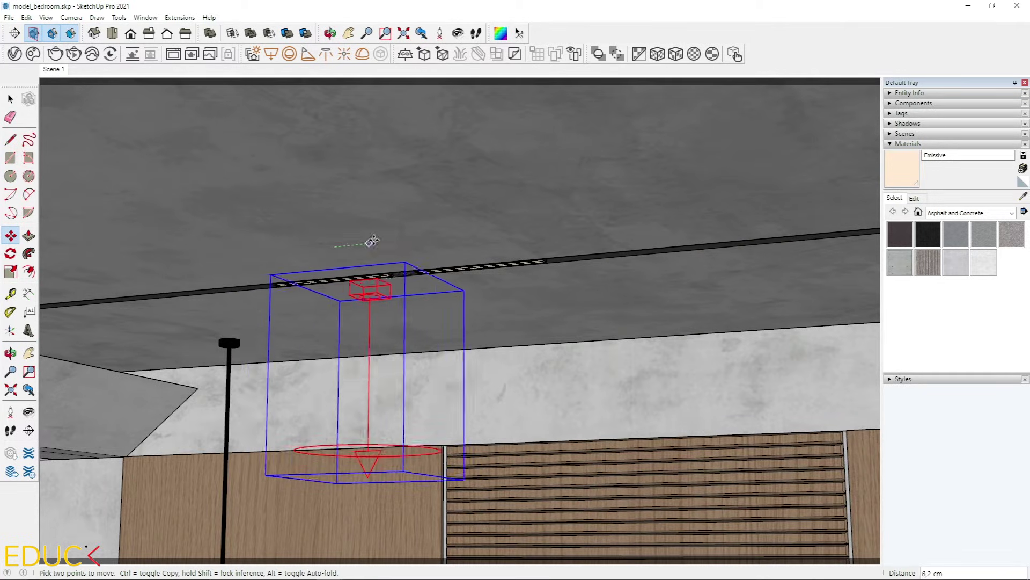
{"action": "key", "text": "ctrl"}
{"action": "left_click", "coordinate": [494, 230]}
{"action": "scroll", "coordinate": [219, 316], "scroll_direction": "down", "scroll_amount": 1}
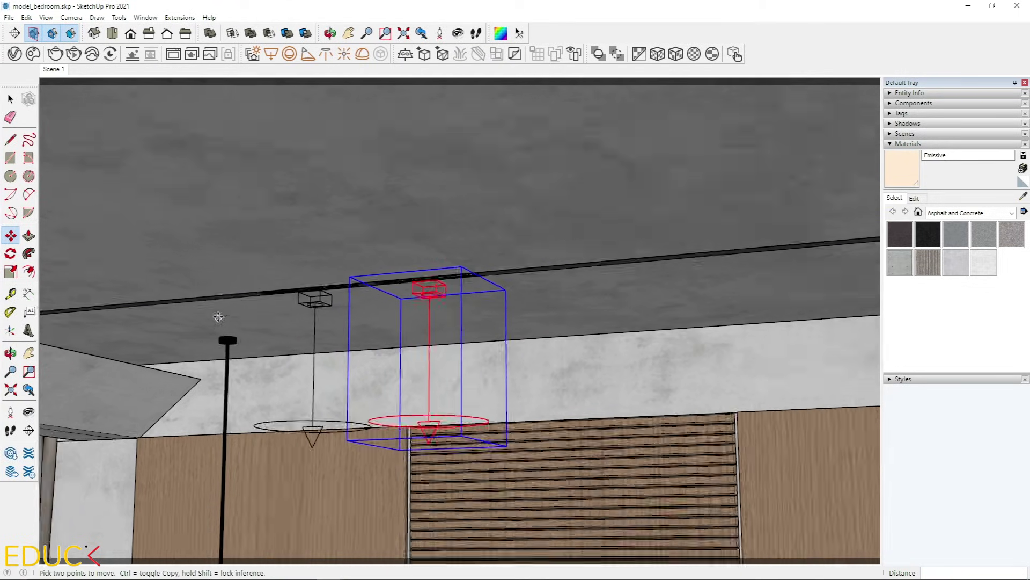
Step: Copy the IES light about 167 cm farther along the same track to the next linear diffuser
{"action": "scroll", "coordinate": [218, 316], "scroll_direction": "down", "scroll_amount": 2}
{"action": "middle_click_drag", "start_coordinate": [219, 317], "coordinate": [241, 300]}
{"action": "key", "text": "ctrl"}
{"action": "left_click", "coordinate": [325, 290]}
{"action": "scroll", "coordinate": [693, 204], "scroll_direction": "up", "scroll_amount": 2}
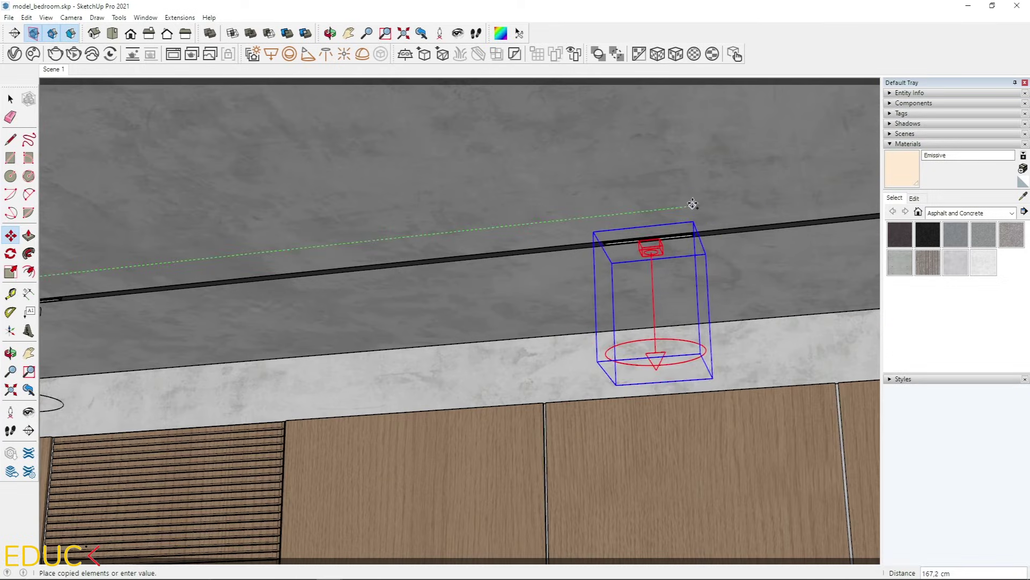
Step: Select the three IES lights and copy them about 249.9 cm across the ceiling to the parallel lamp track
{"action": "scroll", "coordinate": [693, 204], "scroll_direction": "down", "scroll_amount": 3}
{"action": "middle_click_drag", "start_coordinate": [693, 204], "coordinate": [261, 219]}
{"action": "left_click", "coordinate": [350, 253]}
{"action": "left_click", "coordinate": [367, 248], "text": "shift"}
{"action": "left_click", "coordinate": [504, 207], "text": "shift"}
{"action": "scroll", "coordinate": [503, 199], "scroll_direction": "down", "scroll_amount": 1}
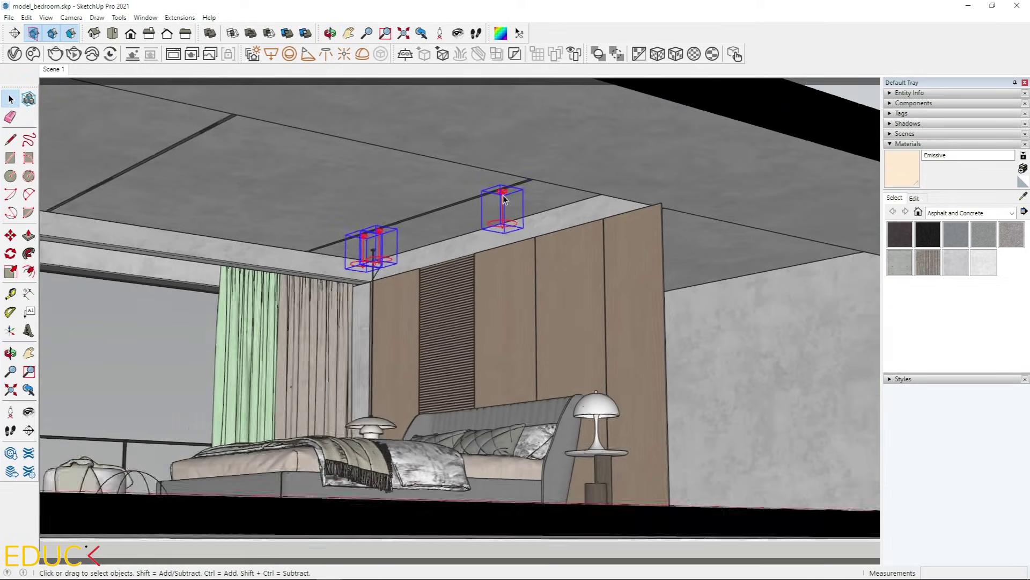
{"action": "scroll", "coordinate": [503, 198], "scroll_direction": "down", "scroll_amount": 2}
{"action": "key", "text": "m"}
{"action": "left_click", "coordinate": [374, 258]}
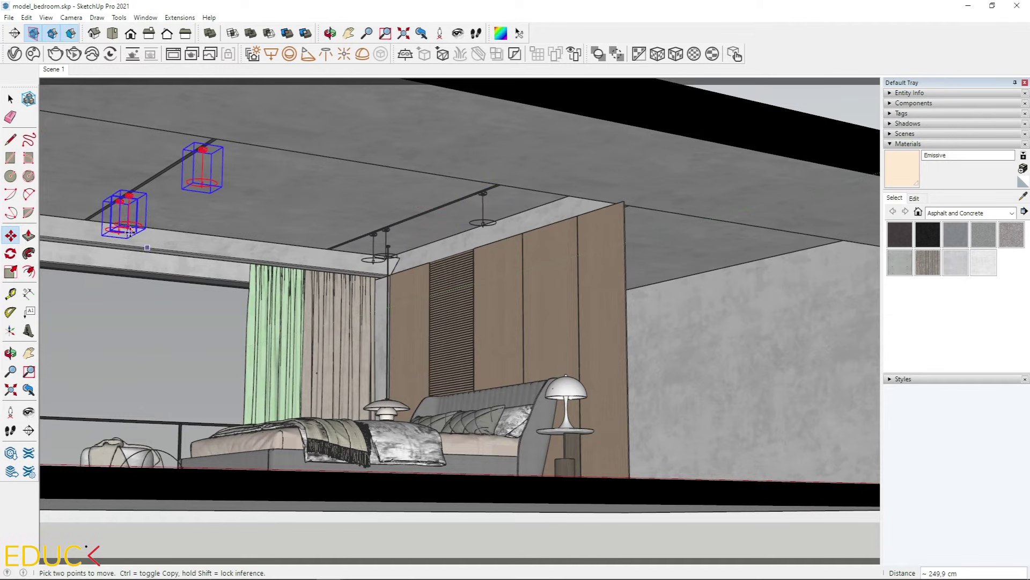
Step: Place the copied IES lights on the parallel track and select every IES Light object in the scene from the V-Ray light list
{"action": "left_click", "coordinate": [129, 232]}
{"action": "scroll", "coordinate": [370, 446], "scroll_direction": "up", "scroll_amount": 4}
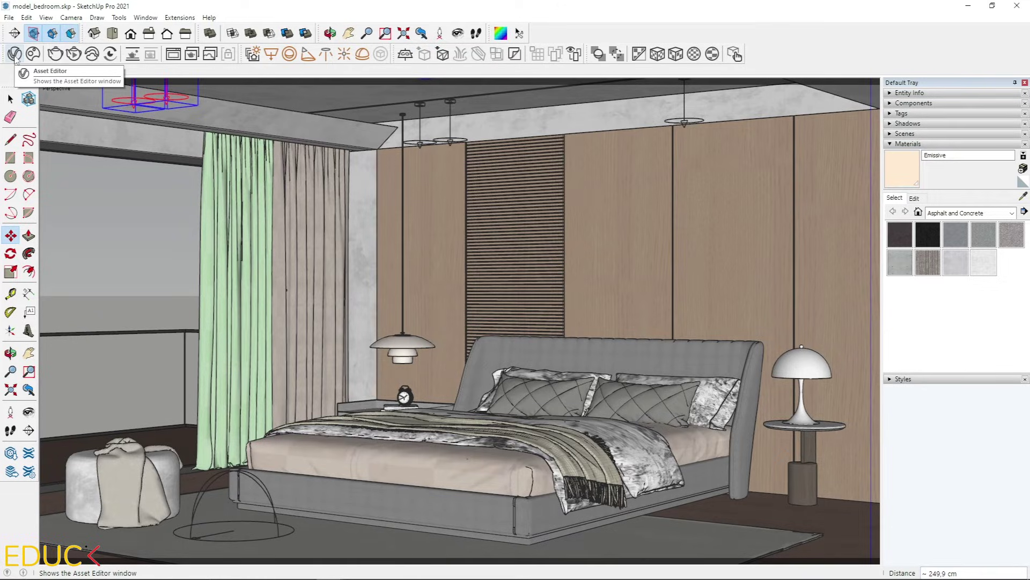
{"action": "left_click", "coordinate": [14, 54]}
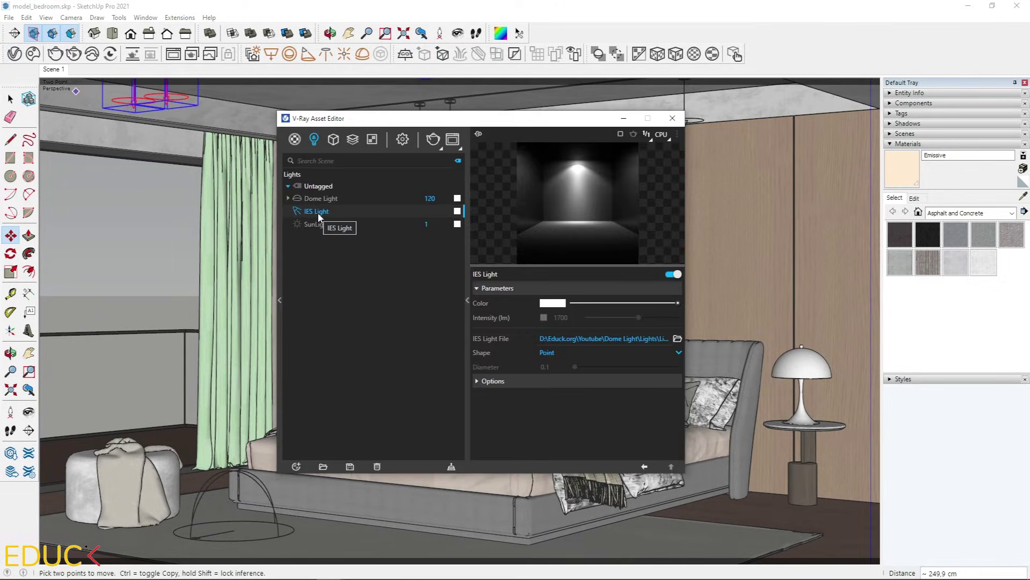
{"action": "left_click_drag", "start_coordinate": [351, 118], "coordinate": [308, 192]}
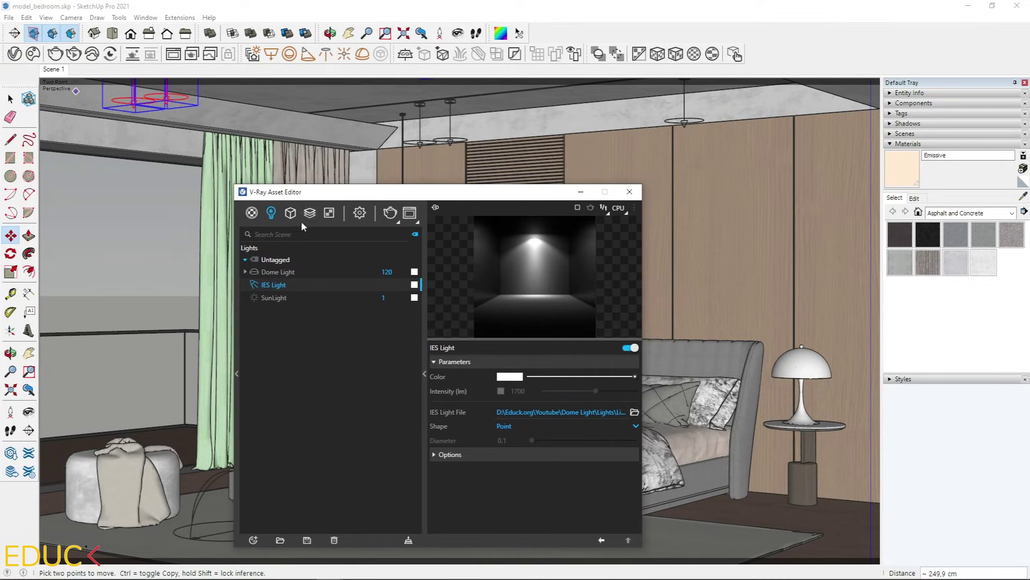
{"action": "right_click", "coordinate": [271, 284]}
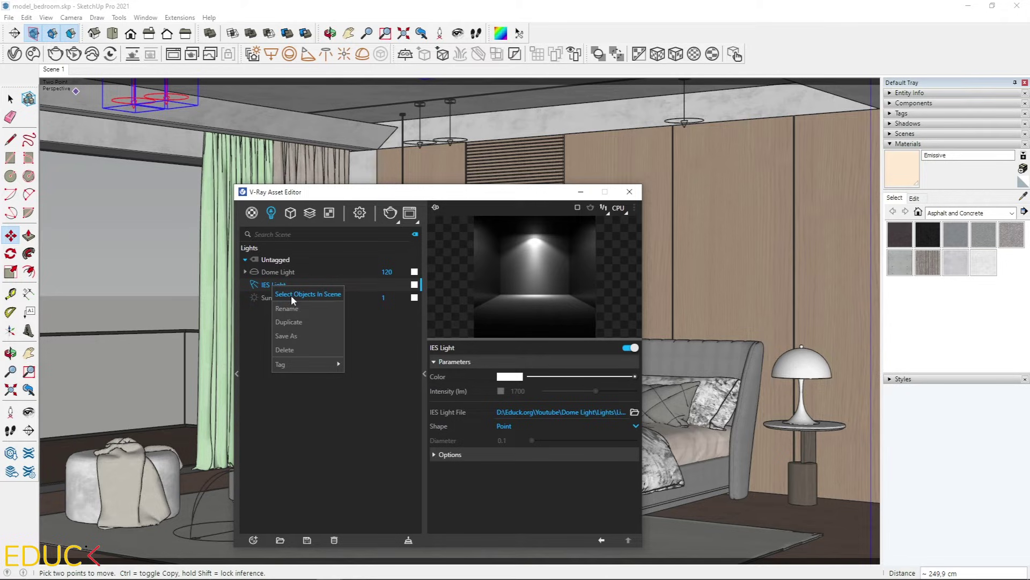
{"action": "left_click", "coordinate": [291, 295]}
{"action": "left_click_drag", "start_coordinate": [383, 197], "coordinate": [432, 204]}
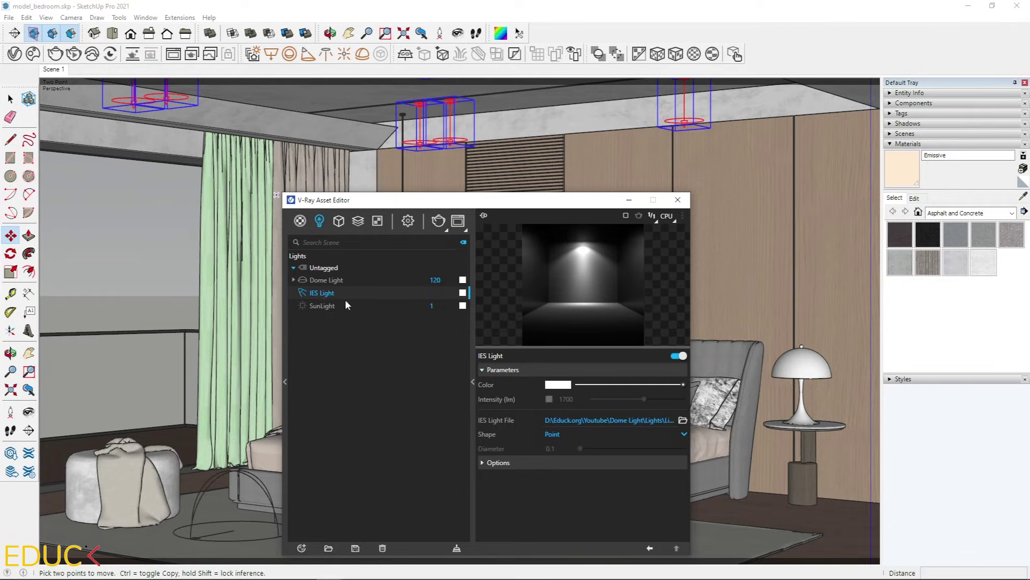
Step: Enable the custom intensity of the ceiling IES Light and set it to 10000 lm
{"action": "left_click", "coordinate": [549, 399]}
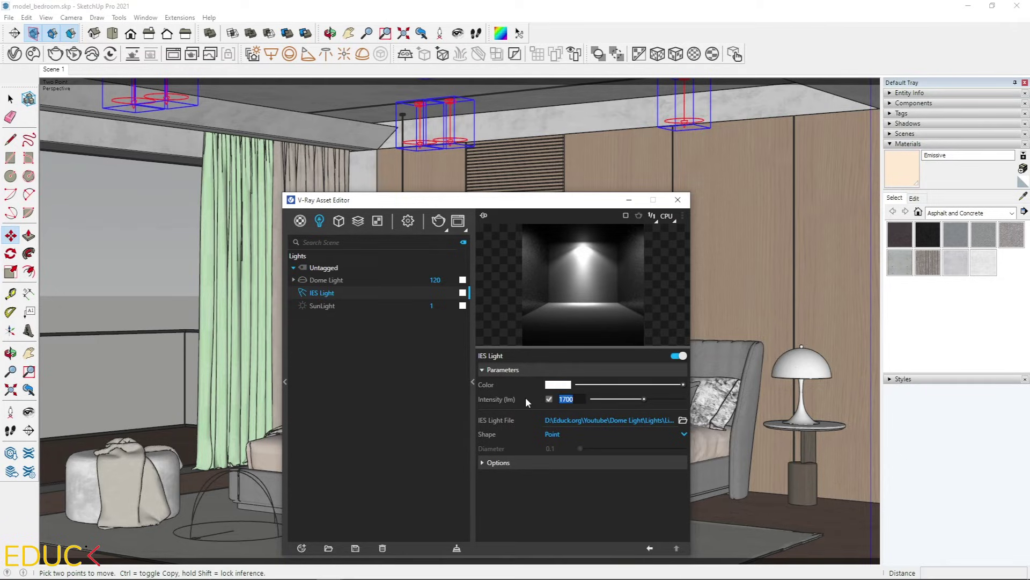
{"action": "type", "text": "10000"}
{"action": "key", "text": "Return"}
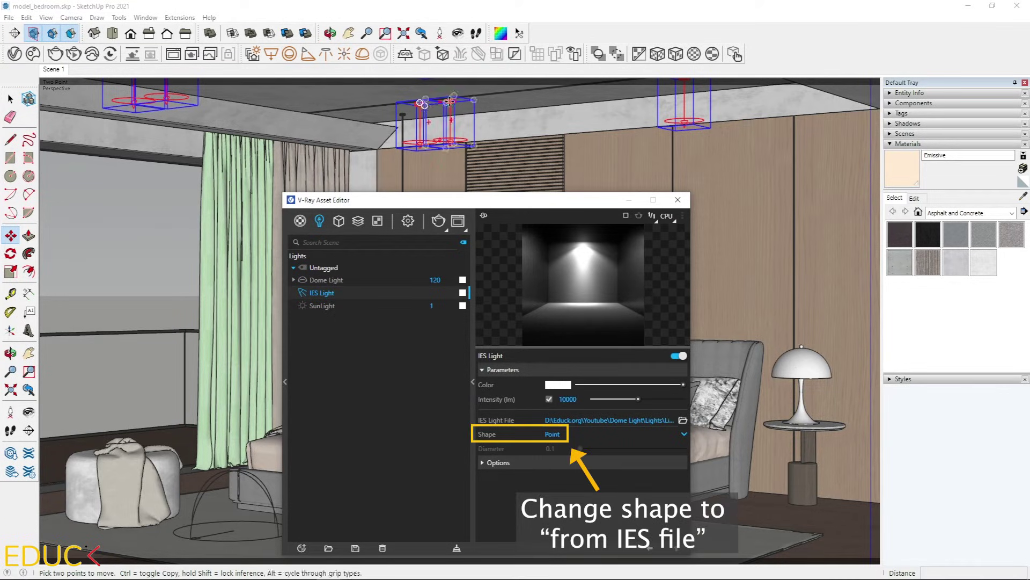
{"action": "left_click", "coordinate": [630, 199]}
Step: Add a new IES light at the pendant lamp above the bedside table
{"action": "scroll", "coordinate": [407, 322], "scroll_direction": "up", "scroll_amount": 5}
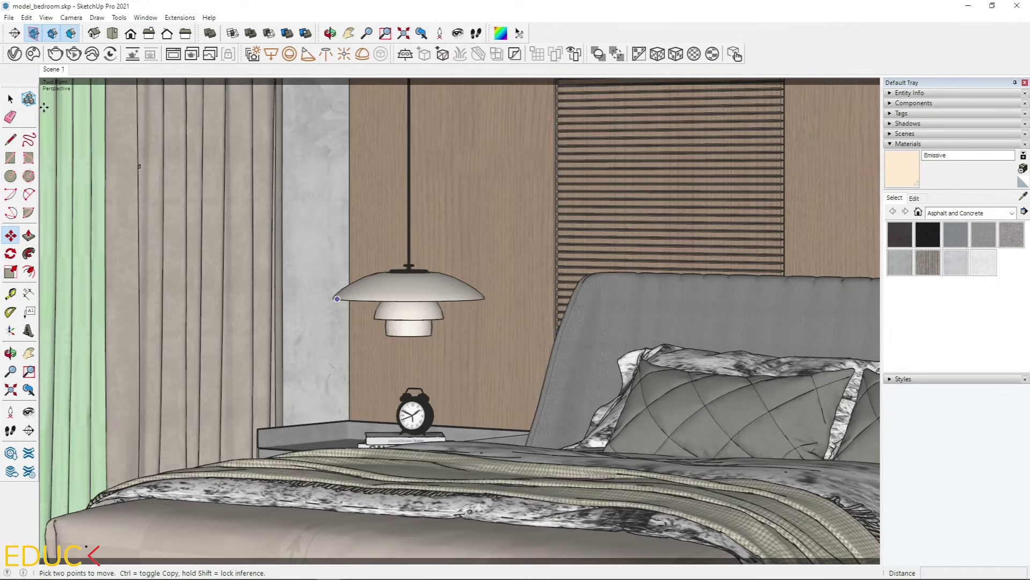
{"action": "key", "text": "space"}
{"action": "middle_click_drag", "start_coordinate": [376, 322], "coordinate": [410, 338]}
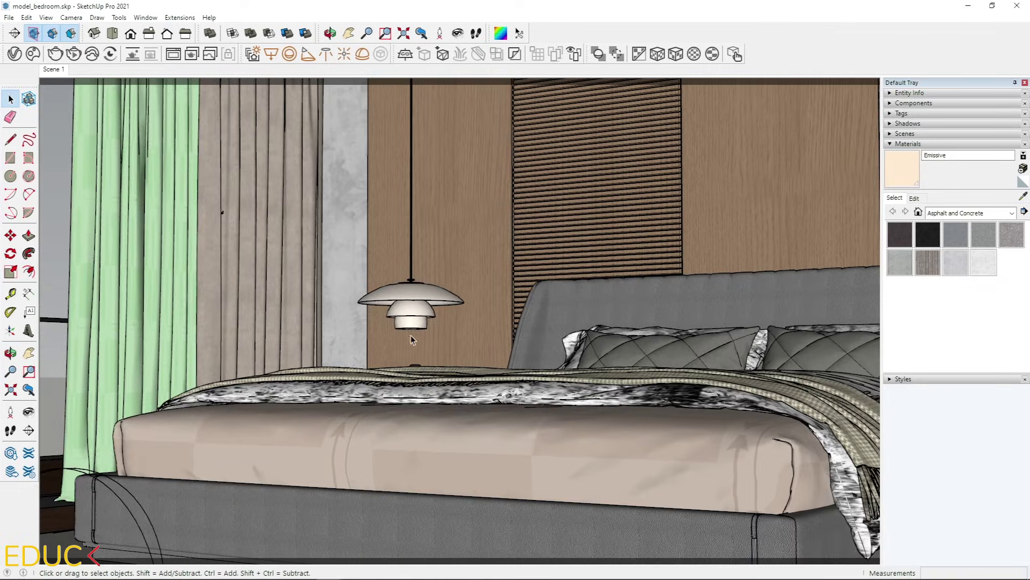
{"action": "scroll", "coordinate": [408, 339], "scroll_direction": "up", "scroll_amount": 5}
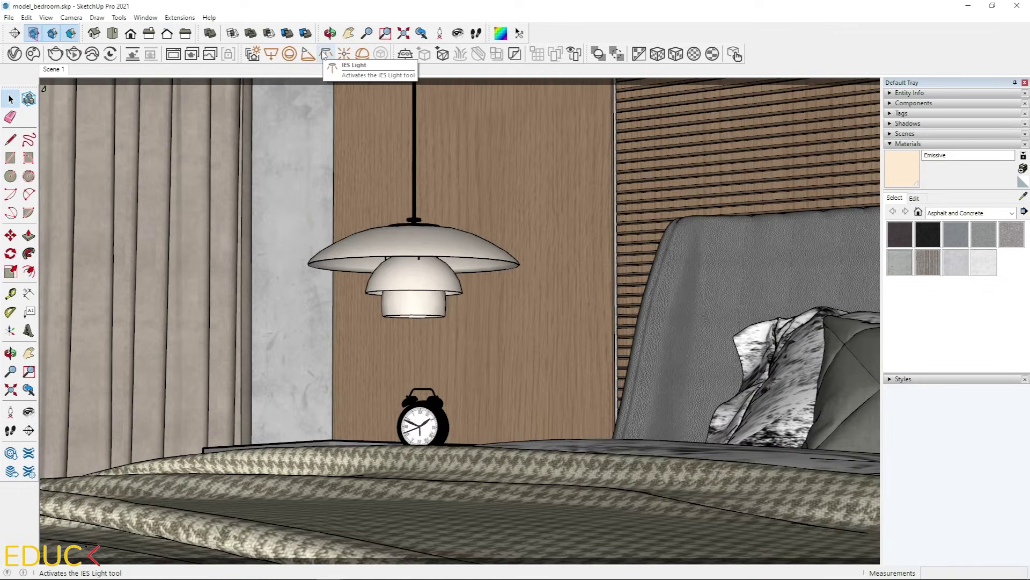
{"action": "left_click", "coordinate": [325, 54]}
{"action": "left_click", "coordinate": [427, 496]}
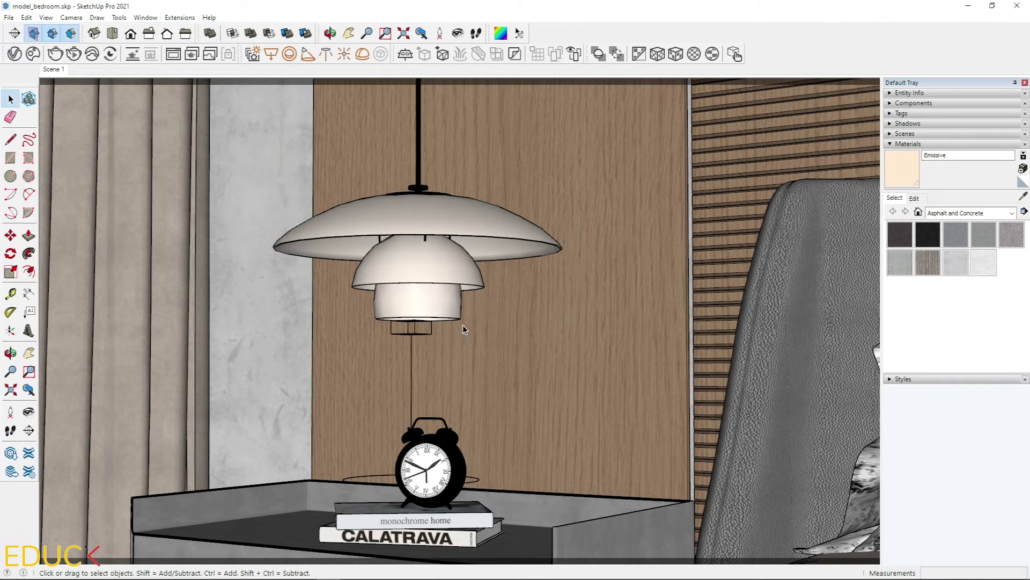
Step: Move the new IES light about 1.9 cm down so it sits clear below the pendant lamp's shade
{"action": "left_click", "coordinate": [403, 334]}
{"action": "key", "text": "m"}
{"action": "left_click", "coordinate": [515, 331]}
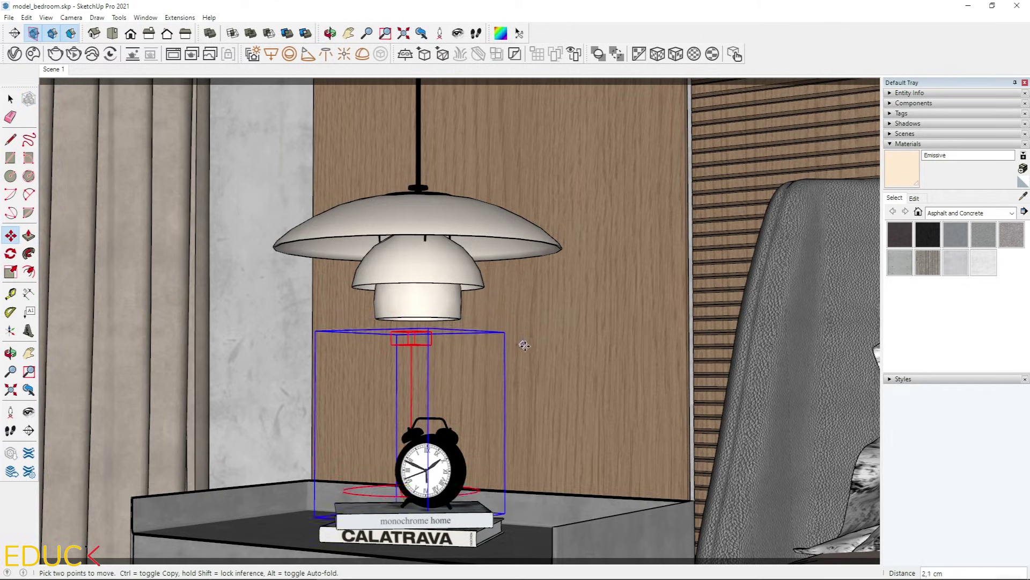
{"action": "left_click", "coordinate": [525, 344]}
Step: Set the intensity of the pendant's IES light to 5000 lm and render the scene
{"action": "left_click", "coordinate": [14, 54]}
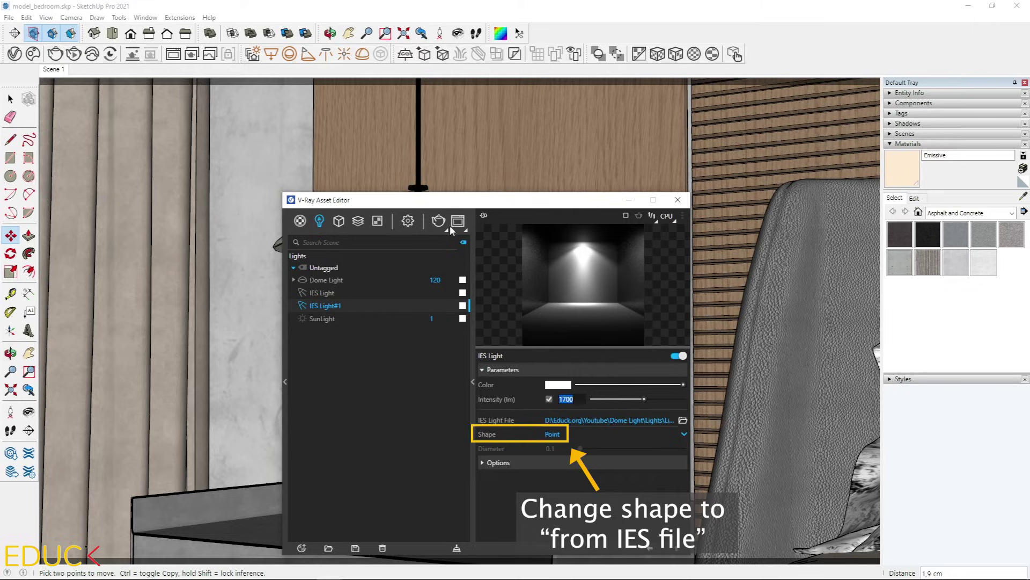
{"action": "type", "text": "5000"}
{"action": "key", "text": "Return"}
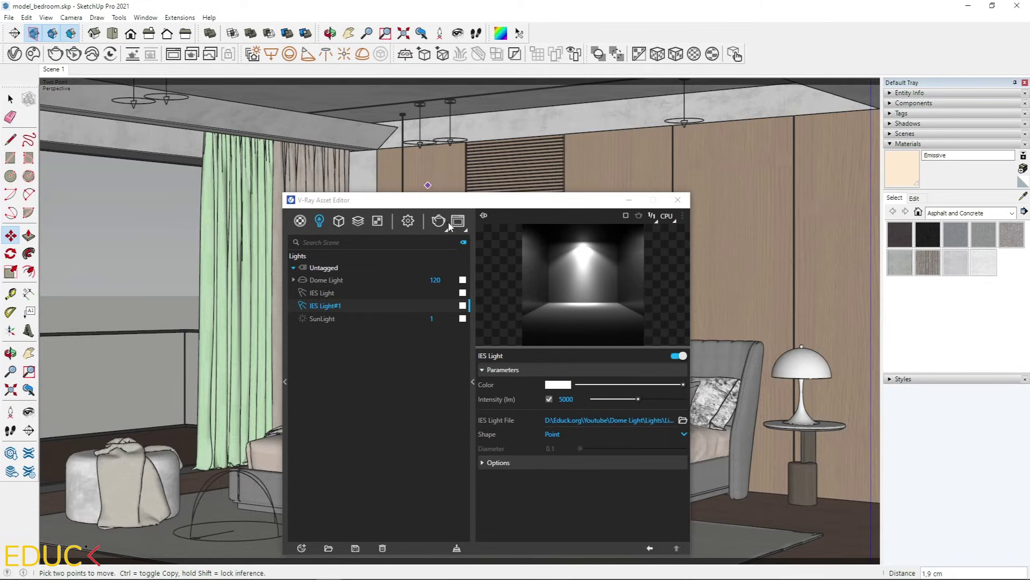
{"action": "left_click", "coordinate": [438, 223]}
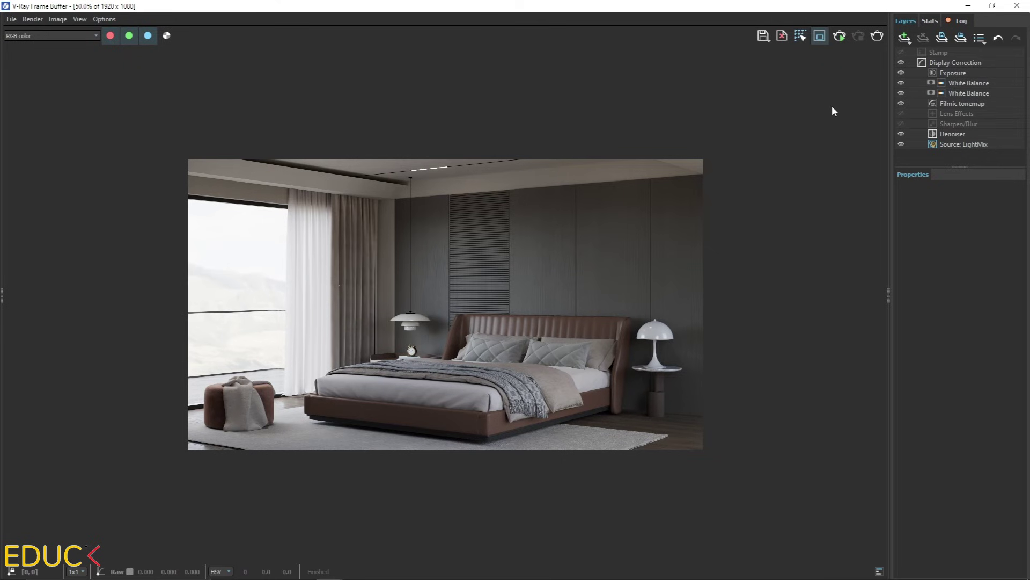
Step: Open the LightMix source properties and switch IES Light off and on repeatedly to compare its effect on the render
{"action": "left_click", "coordinate": [949, 145]}
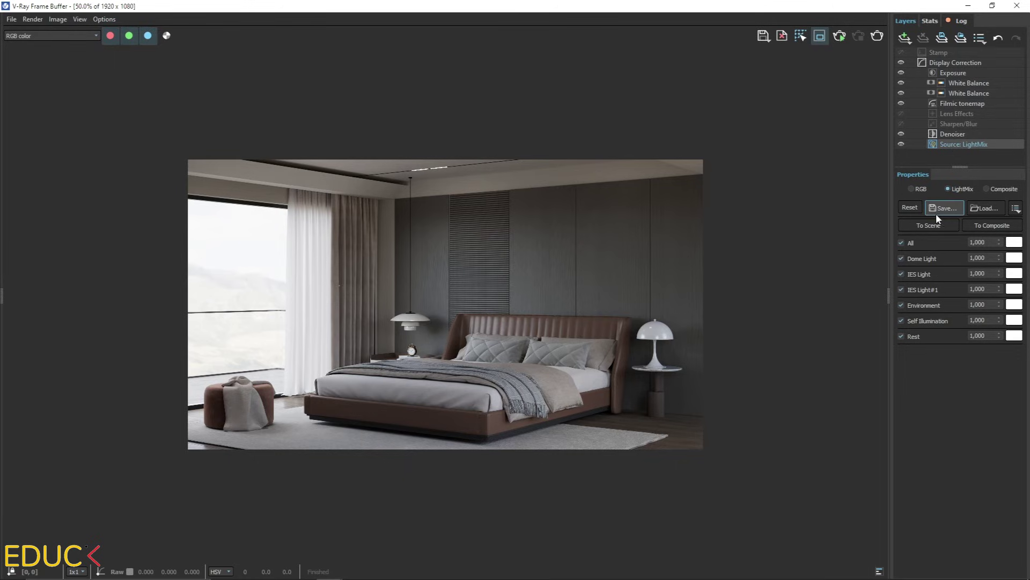
{"action": "left_click", "coordinate": [902, 273]}
{"action": "left_click", "coordinate": [902, 273]}
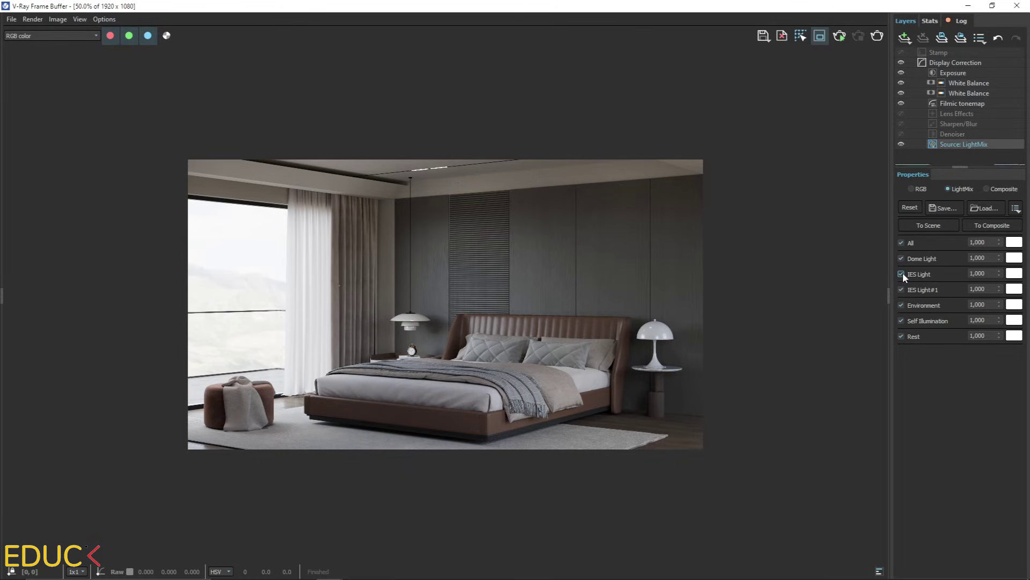
{"action": "left_click", "coordinate": [902, 273]}
{"action": "left_click", "coordinate": [902, 274]}
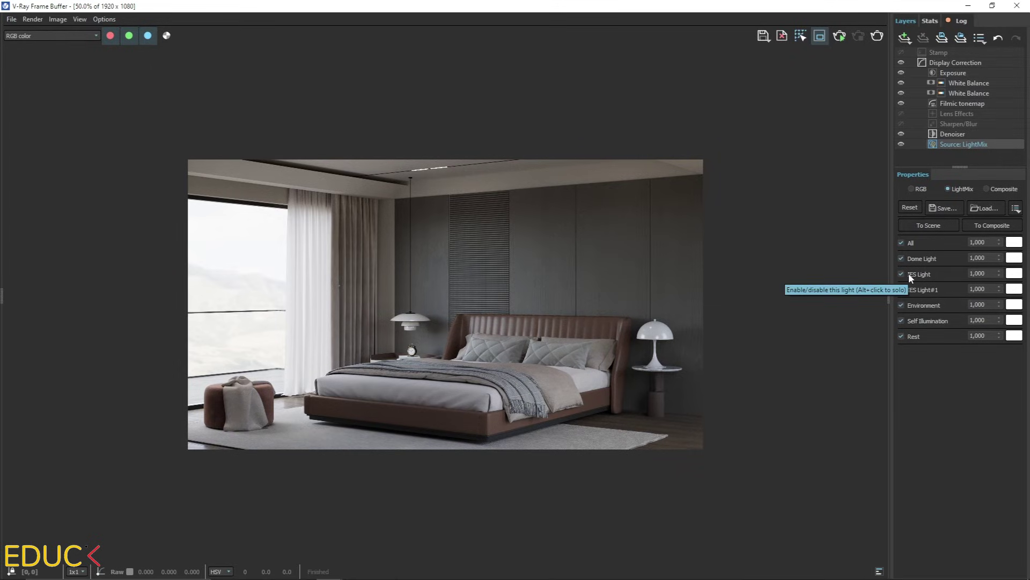
{"action": "left_click", "coordinate": [902, 274]}
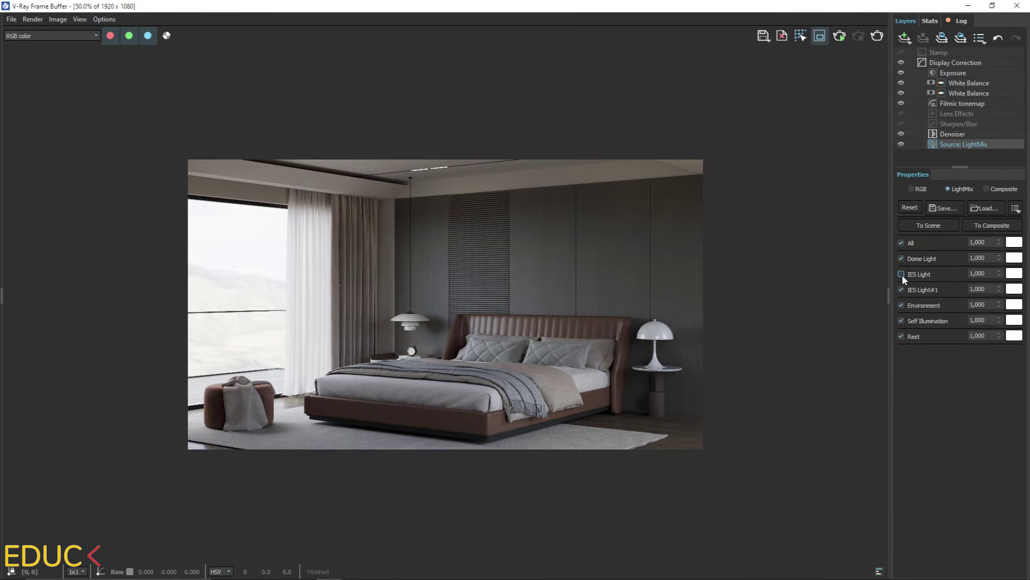
{"action": "left_click", "coordinate": [902, 274]}
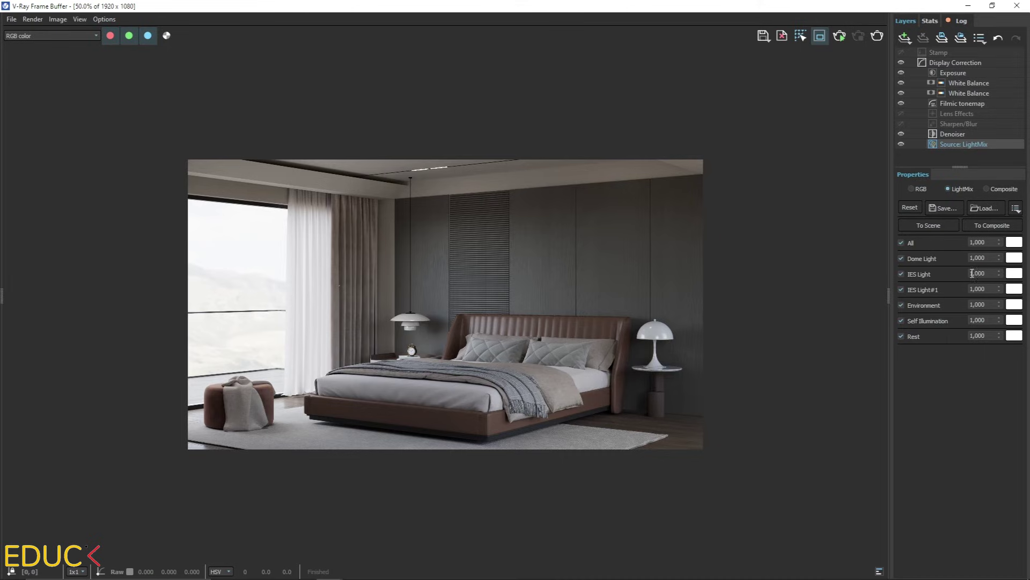
Step: Give IES Light a warm colour temperature of about 5000 K in LightMix and raise its intensity to 1.885
{"action": "left_click", "coordinate": [981, 274]}
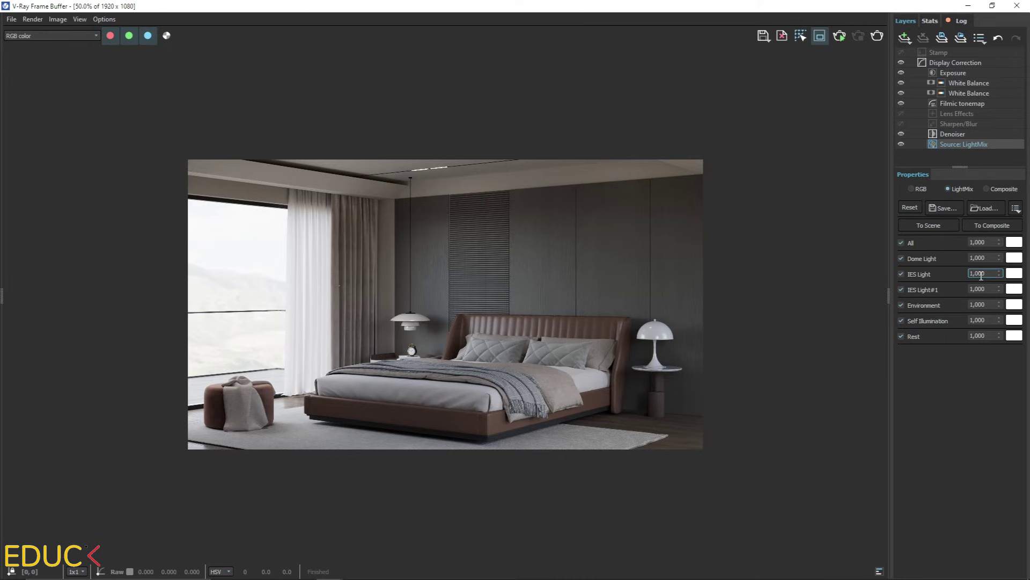
{"action": "left_click", "coordinate": [1014, 274]}
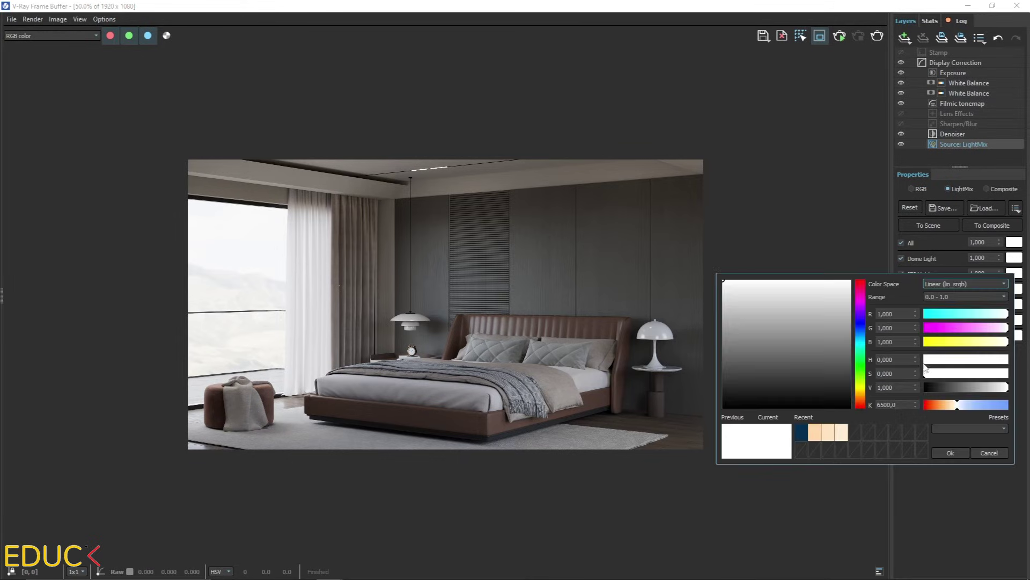
{"action": "left_click", "coordinate": [949, 405]}
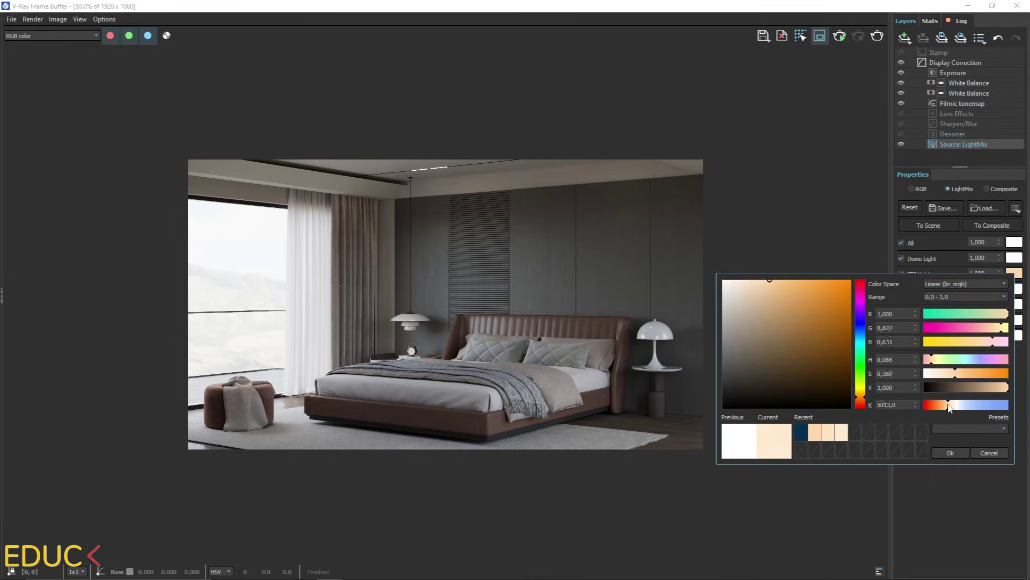
{"action": "left_click", "coordinate": [949, 453]}
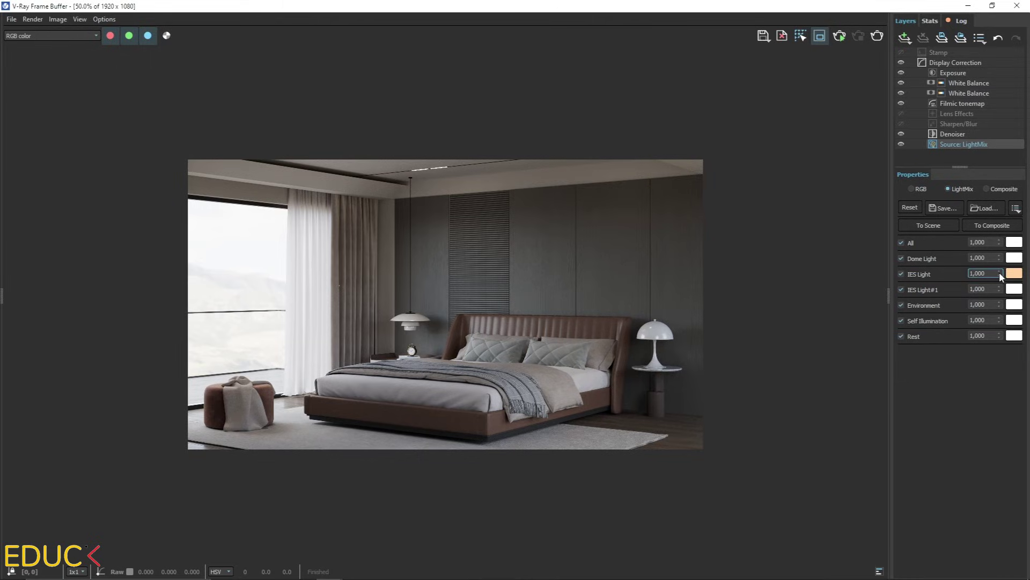
{"action": "left_click_drag", "start_coordinate": [999, 271], "coordinate": [982, 173]}
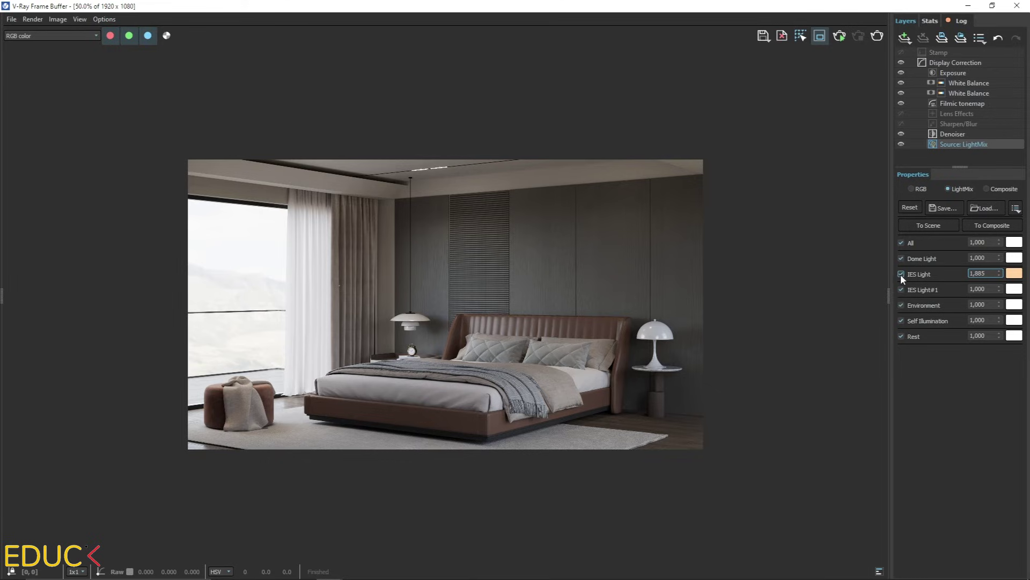
Step: Compare the render with and without the warmed, brighter IES Light
{"action": "left_click", "coordinate": [900, 274]}
{"action": "left_click", "coordinate": [901, 274]}
{"action": "left_click", "coordinate": [900, 274]}
{"action": "left_click", "coordinate": [900, 274]}
Step: Give IES Light#1 a warm colour temperature of about 4478 K in LightMix and adjust its intensity
{"action": "left_click", "coordinate": [1013, 290]}
{"action": "left_click", "coordinate": [939, 420]}
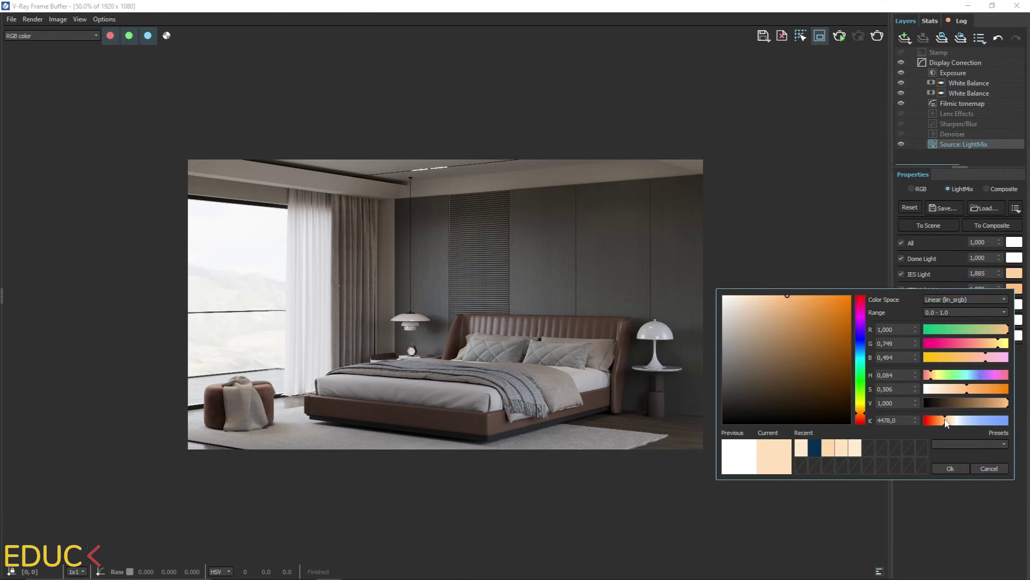
{"action": "left_click", "coordinate": [961, 469]}
{"action": "left_click_drag", "start_coordinate": [999, 289], "coordinate": [880, 402]}
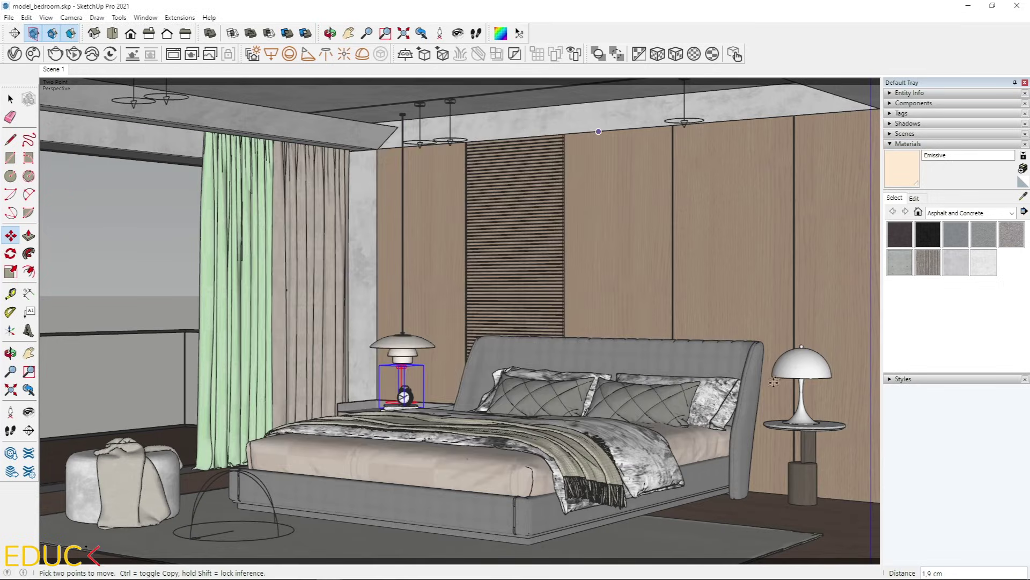
Step: Open the table lamp on the round side table for editing and hide its dome shade
{"action": "scroll", "coordinate": [774, 381], "scroll_direction": "up", "scroll_amount": 8}
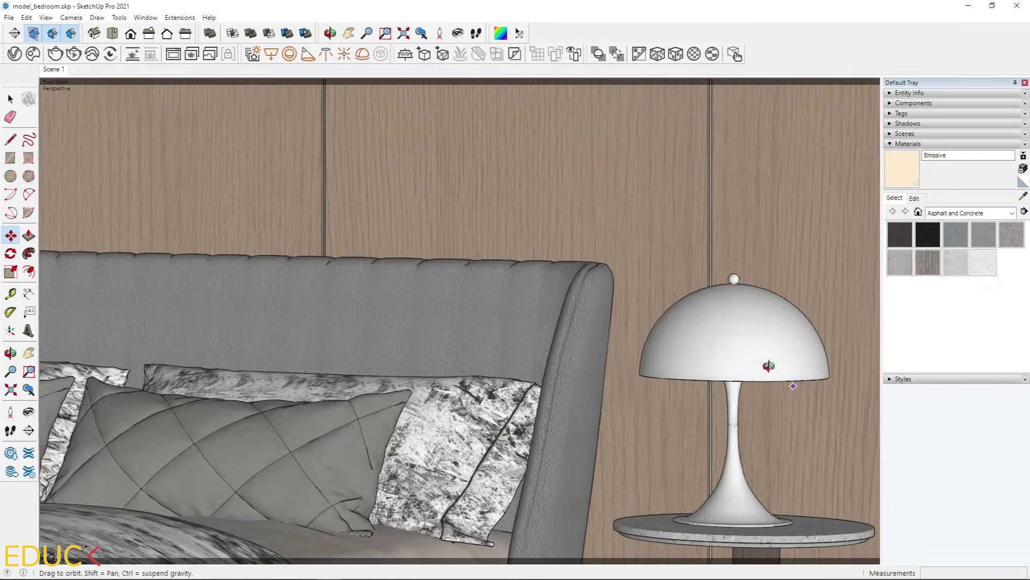
{"action": "scroll", "coordinate": [770, 365], "scroll_direction": "down", "scroll_amount": 5}
{"action": "middle_click_drag", "start_coordinate": [769, 365], "coordinate": [465, 160]}
{"action": "scroll", "coordinate": [806, 379], "scroll_direction": "up", "scroll_amount": 4}
{"action": "key", "text": "space"}
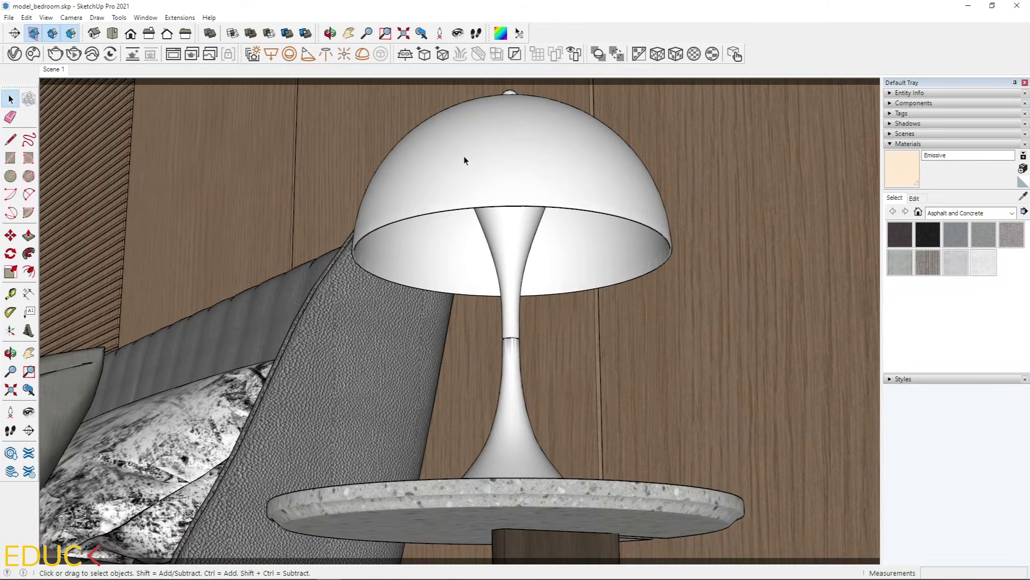
{"action": "double_click", "coordinate": [464, 159]}
{"action": "left_click", "coordinate": [467, 156]}
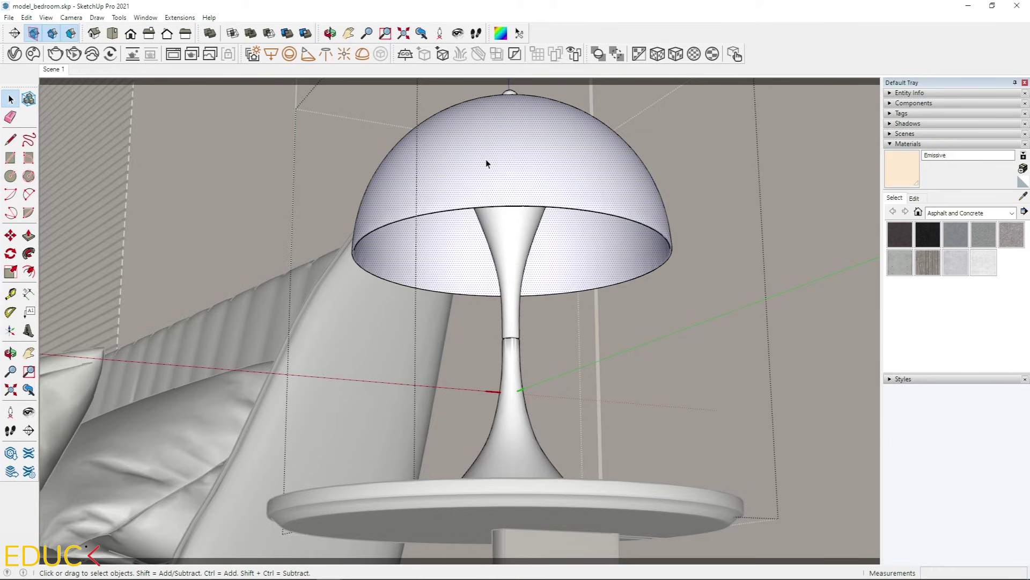
{"action": "right_click", "coordinate": [485, 159]}
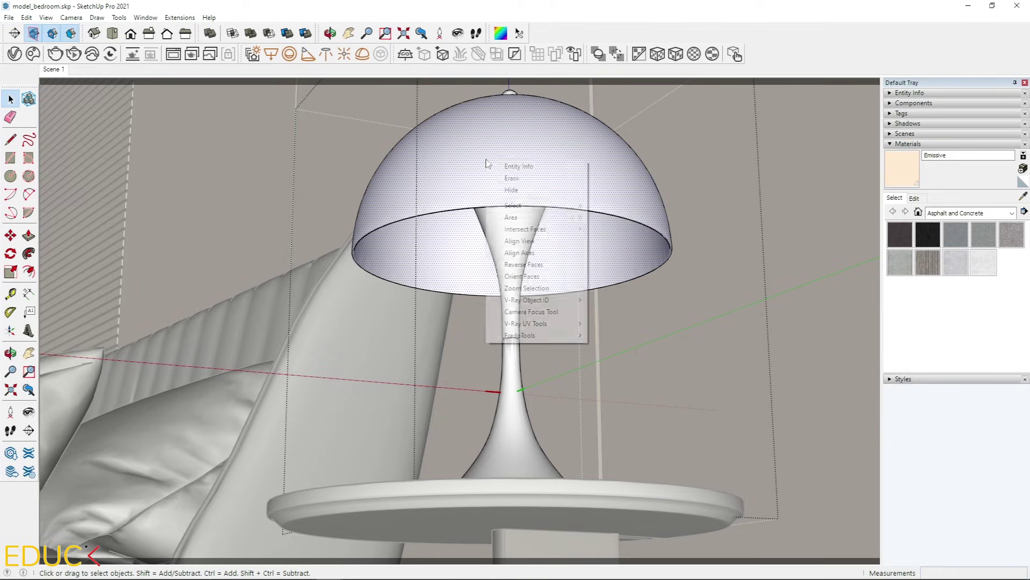
{"action": "left_click", "coordinate": [504, 190]}
{"action": "key", "text": "Delete"}
Step: Add a V-Ray sphere light centred on the rim of the table lamp's flared stem, with a radius wider than the rim
{"action": "middle_click_drag", "start_coordinate": [495, 213], "coordinate": [510, 190]}
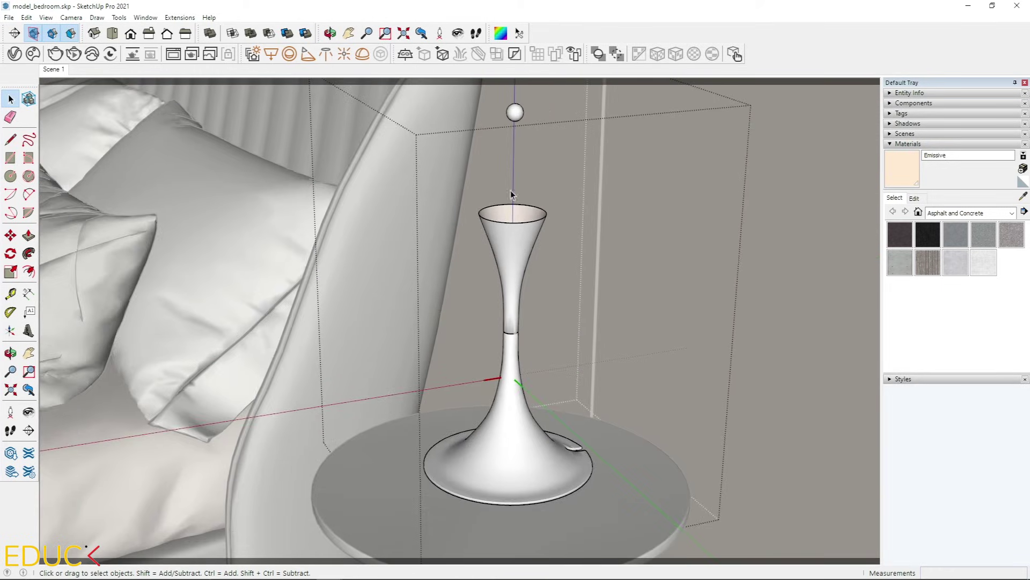
{"action": "scroll", "coordinate": [518, 146], "scroll_direction": "up", "scroll_amount": 3}
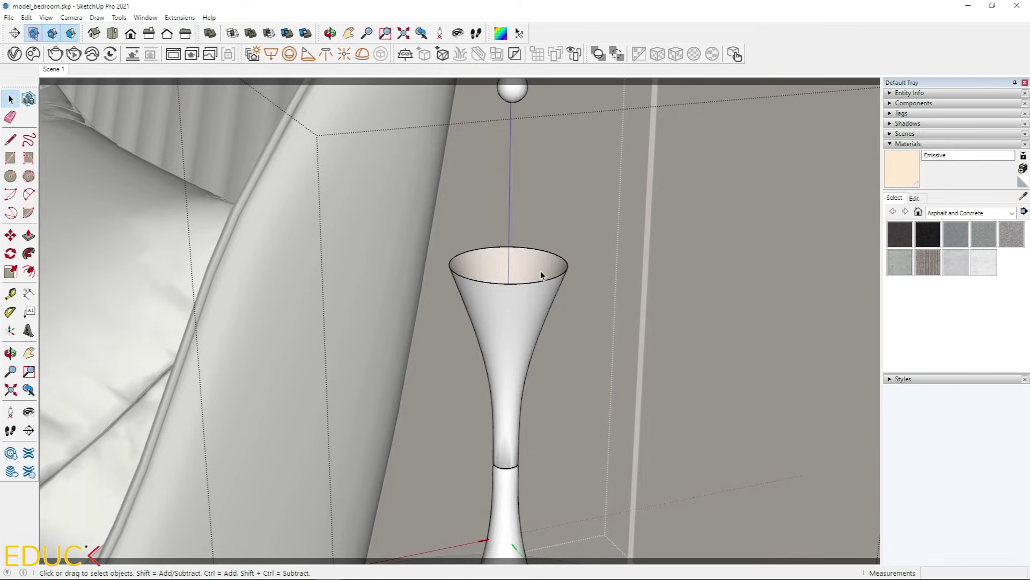
{"action": "left_click", "coordinate": [290, 55]}
{"action": "left_click", "coordinate": [507, 246]}
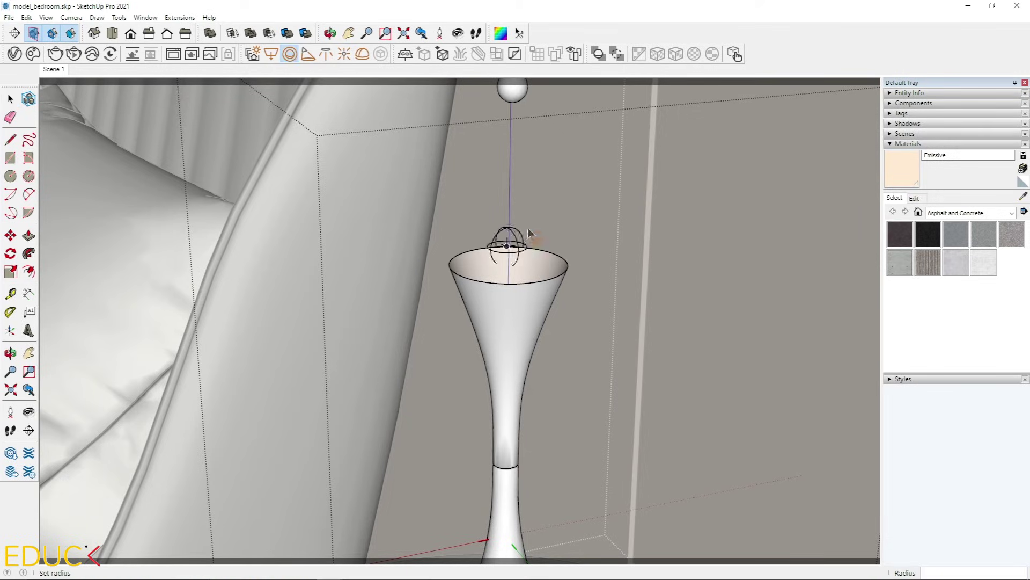
{"action": "left_click", "coordinate": [433, 211]}
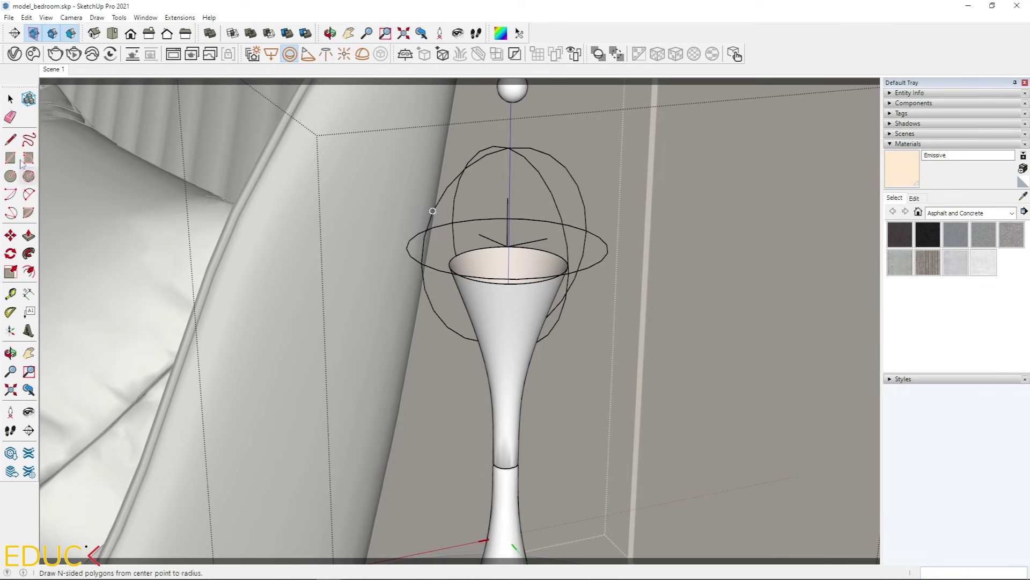
Step: Move the sphere light up above the rim of the table lamp's flared stem and unhide the lamp's dome shade
{"action": "key", "text": "space"}
{"action": "left_click", "coordinate": [461, 343]}
{"action": "key", "text": "m"}
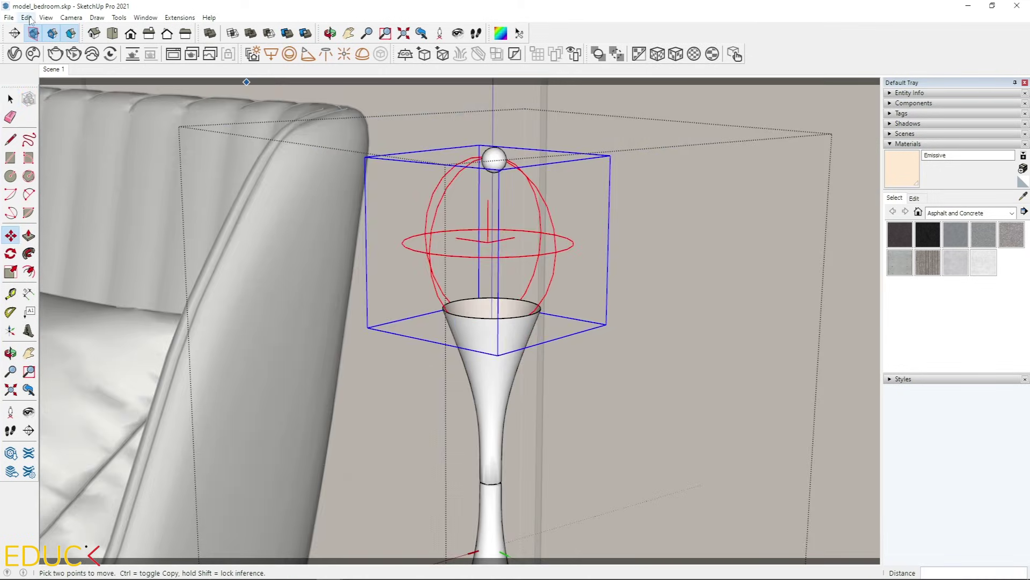
{"action": "left_click", "coordinate": [27, 18]}
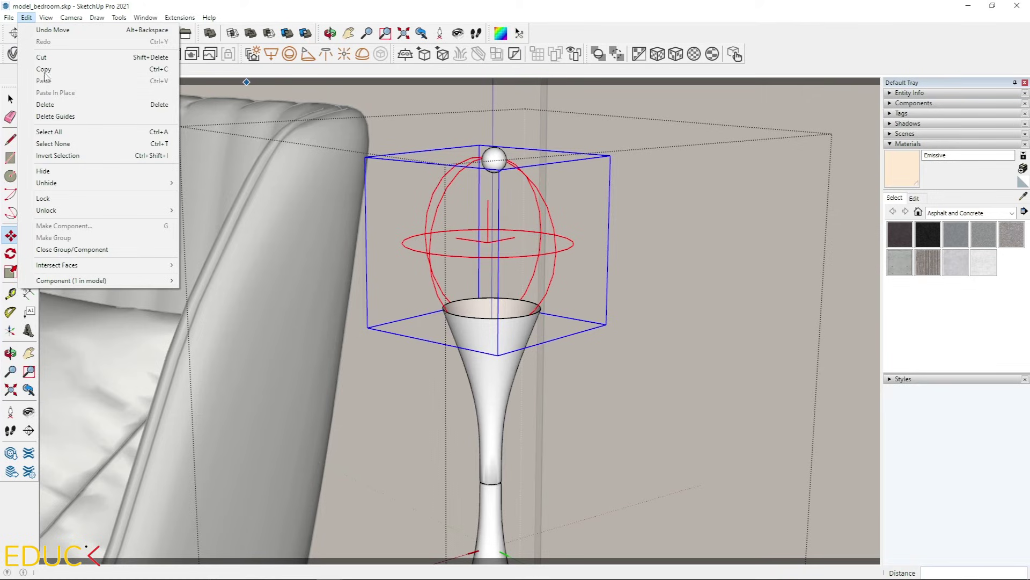
{"action": "mouse_move", "coordinate": [102, 183]}
{"action": "left_click", "coordinate": [205, 207]}
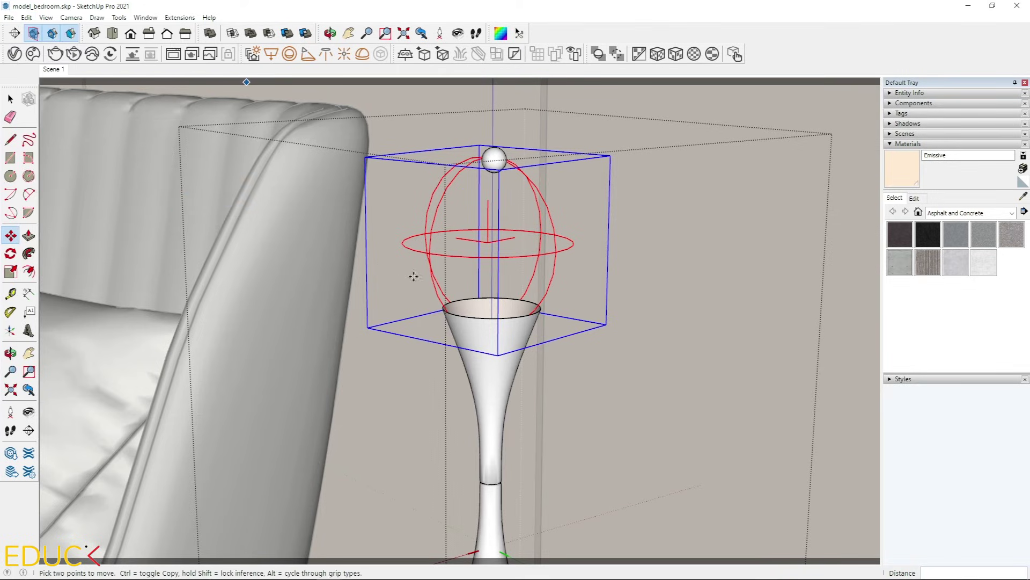
Step: Set the size of the table lamp's sphere light to 5
{"action": "left_click", "coordinate": [33, 33]}
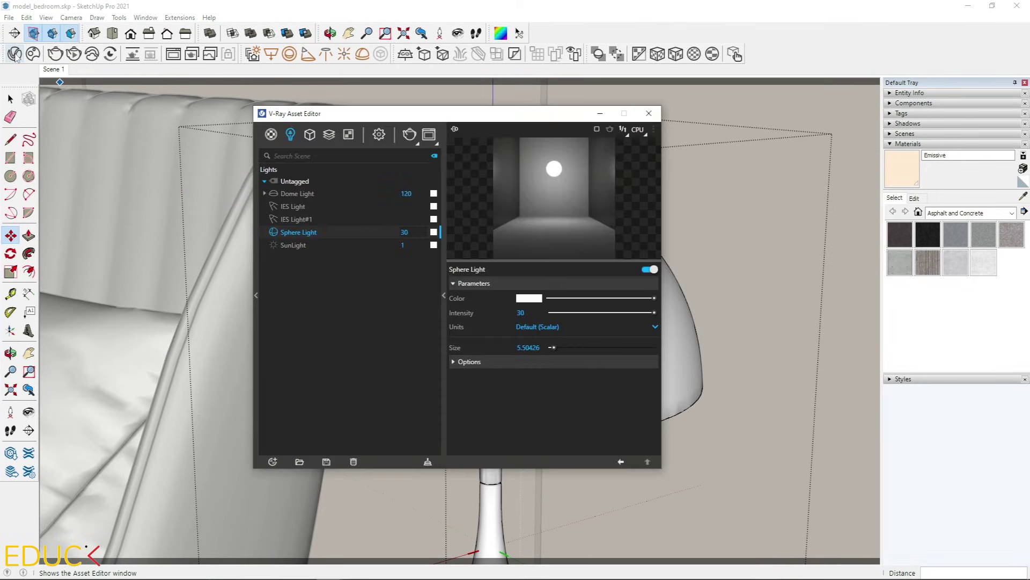
{"action": "left_click_drag", "start_coordinate": [339, 118], "coordinate": [660, 106]}
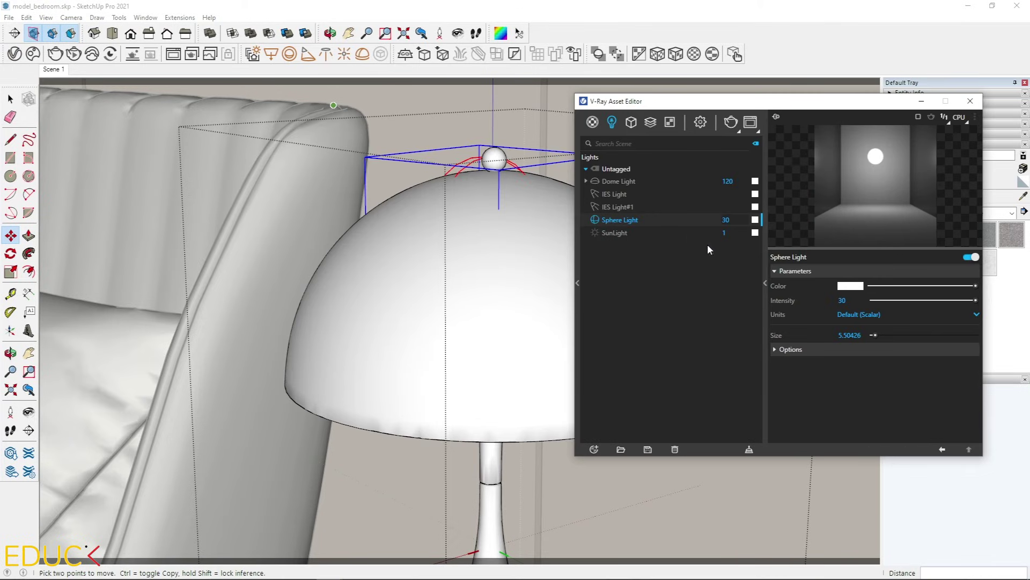
{"action": "left_click", "coordinate": [851, 335]}
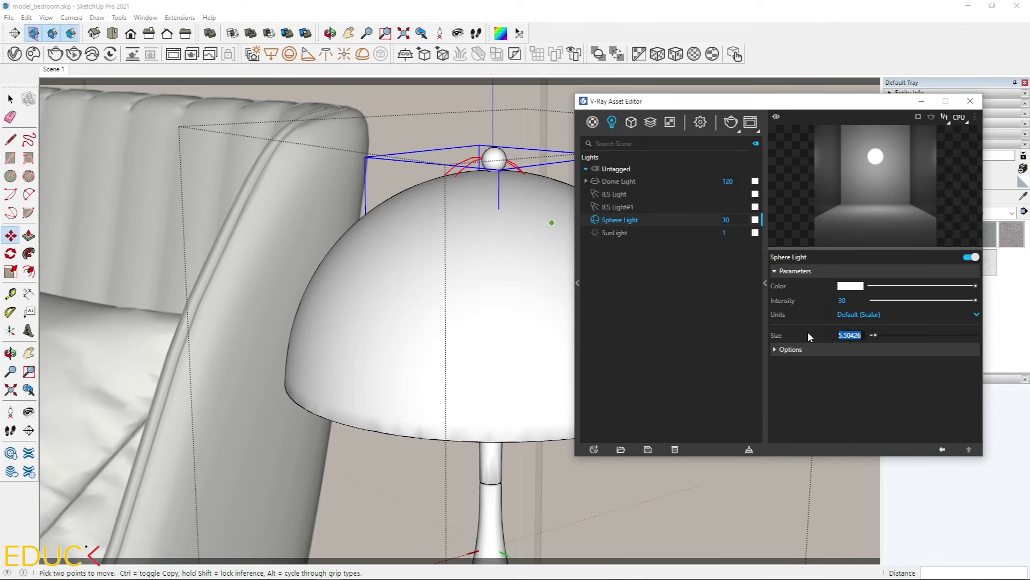
{"action": "type", "text": "5"}
{"action": "key", "text": "Return"}
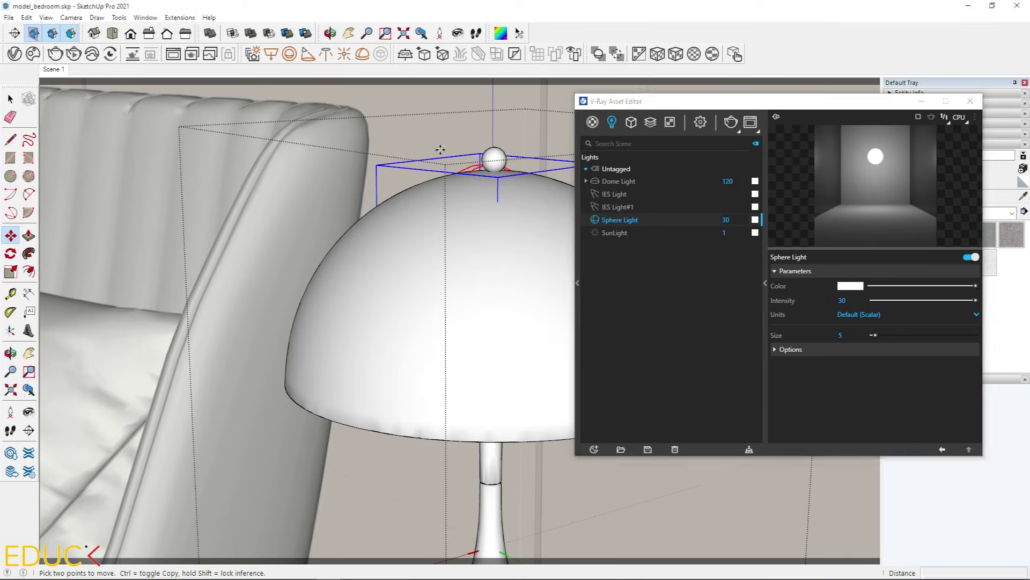
{"action": "middle_click_drag", "start_coordinate": [458, 389], "coordinate": [441, 324]}
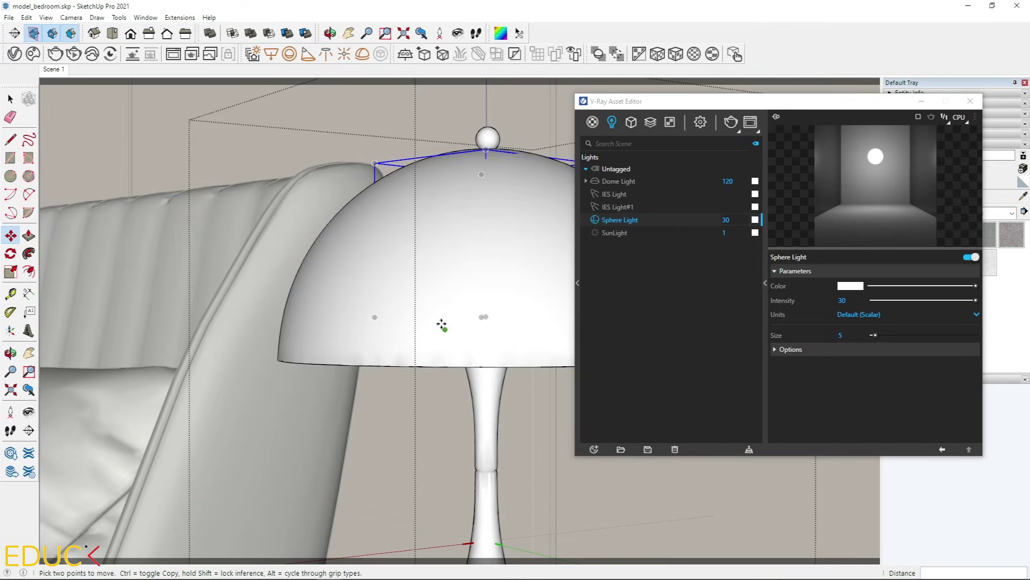
Step: Return to the Scene 1 view and set the sphere light's intensity to 50
{"action": "key", "text": "space"}
{"action": "left_click", "coordinate": [52, 69]}
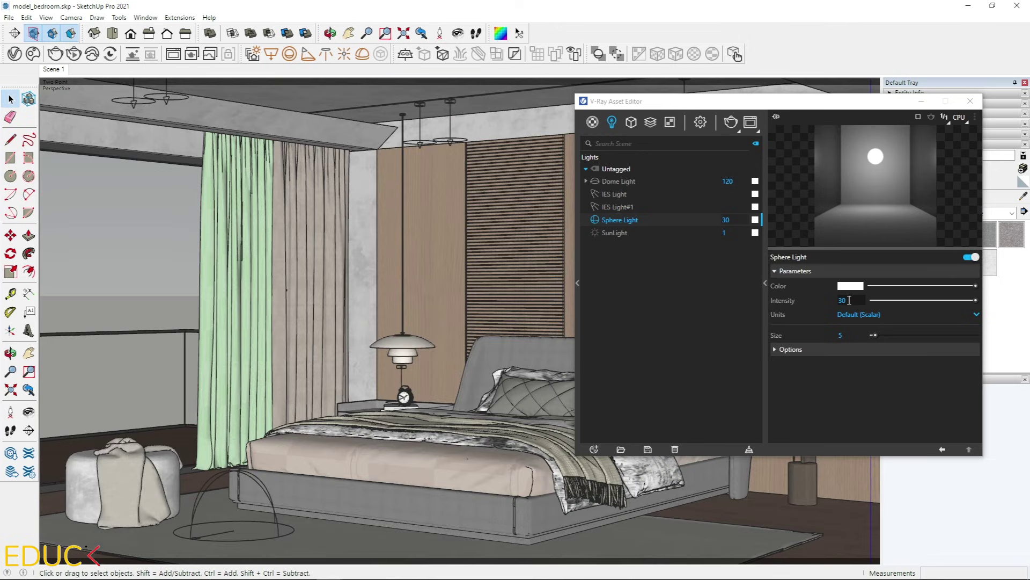
{"action": "double_click", "coordinate": [843, 301]}
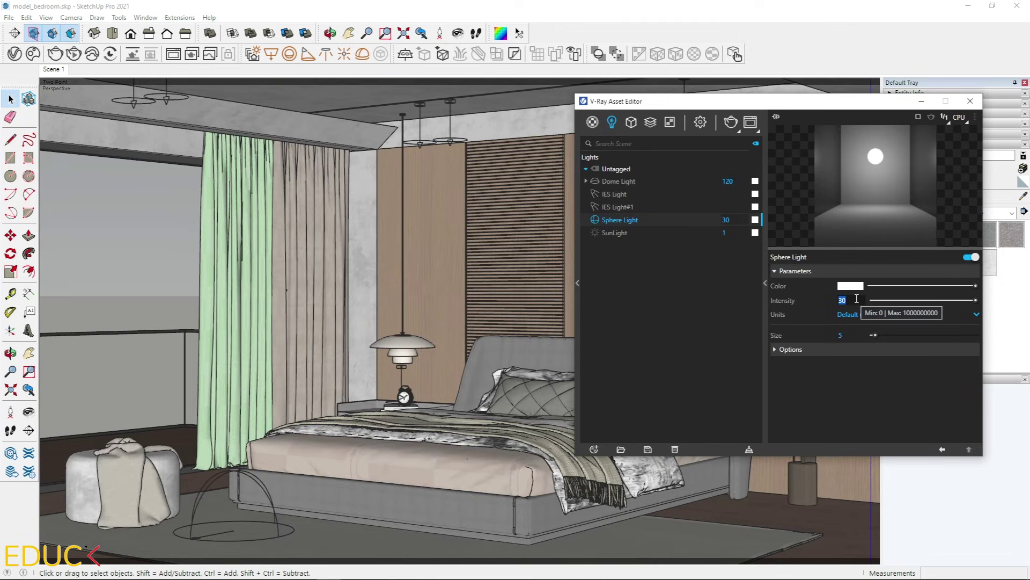
{"action": "type", "text": "50"}
{"action": "key", "text": "Return"}
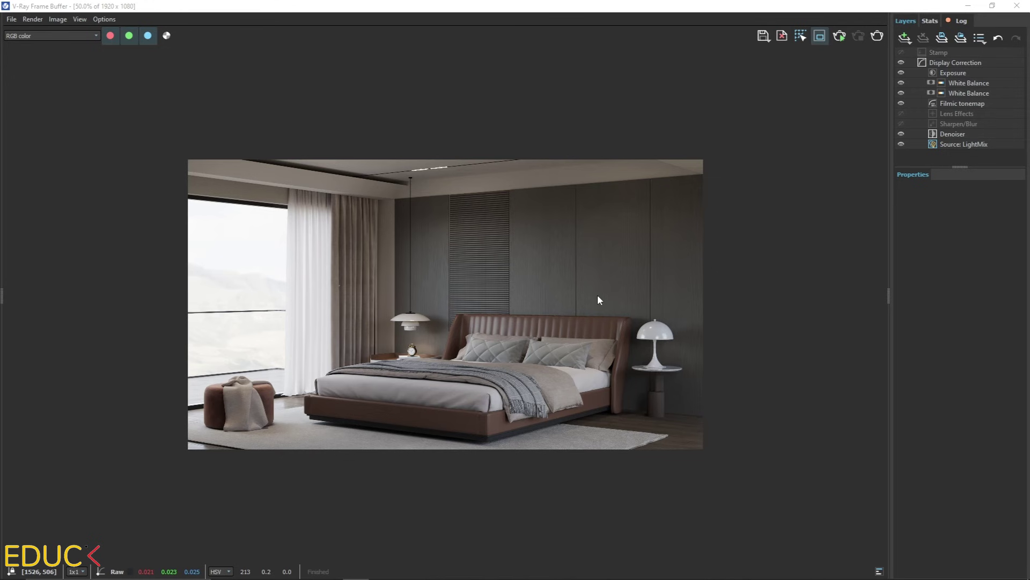
Step: Set the Sphere Light's LightMix intensity to 4,700 and give it a warm colour temperature of about 4656 K
{"action": "left_click", "coordinate": [958, 142]}
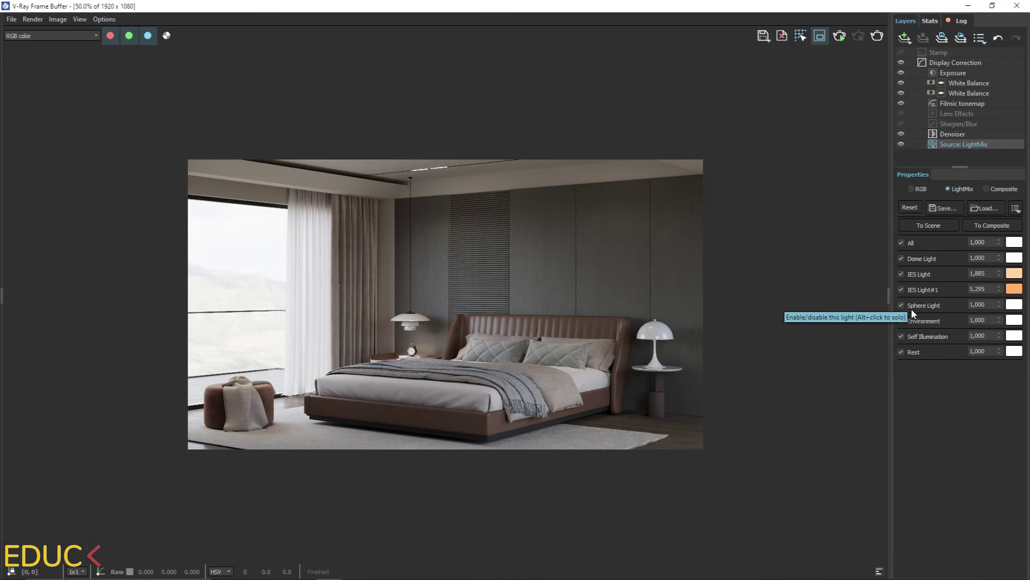
{"action": "double_click", "coordinate": [978, 305]}
{"action": "type", "text": "3,020"}
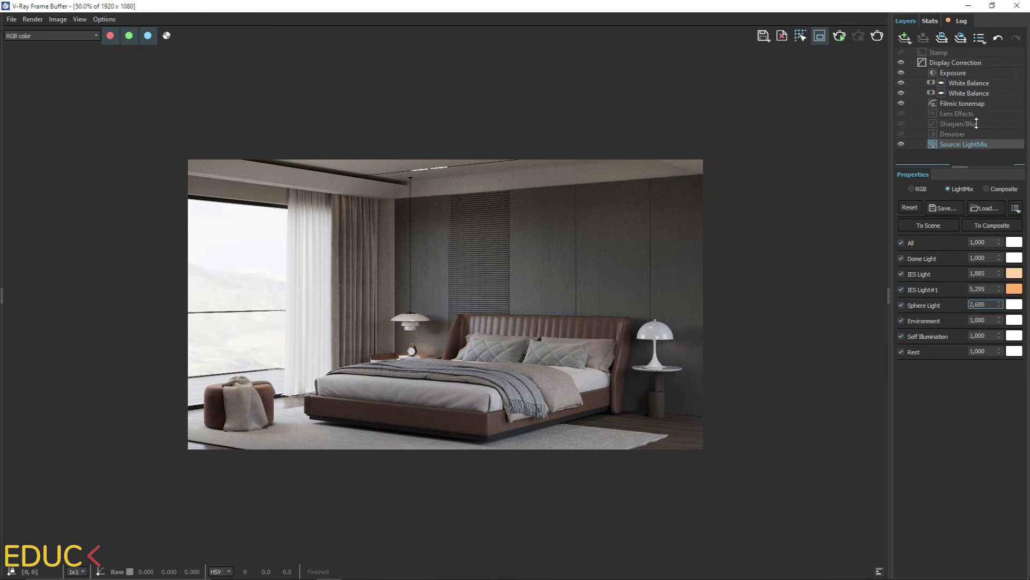
{"action": "key", "text": "ctrl+a"}
{"action": "type", "text": "4,700"}
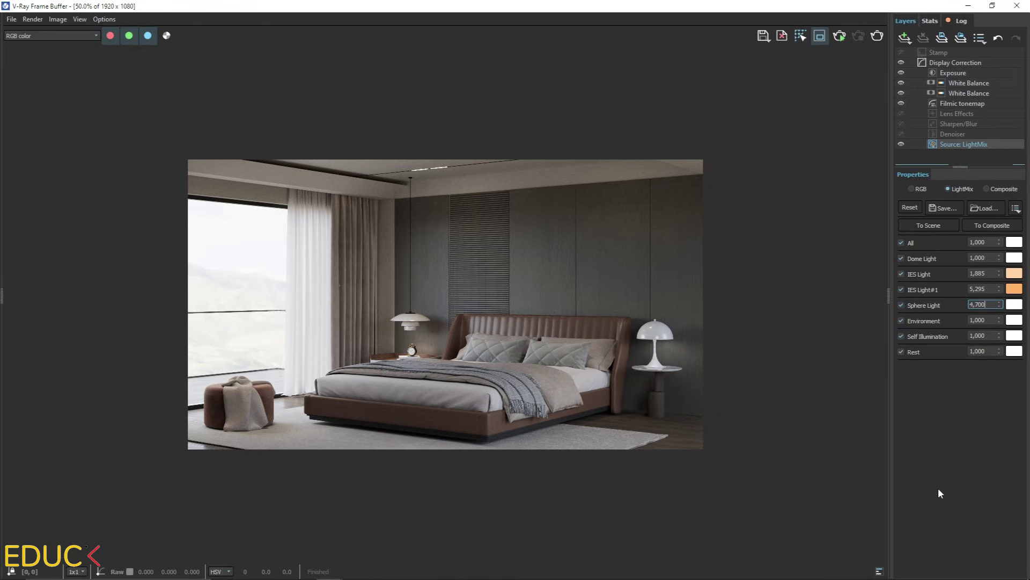
{"action": "left_click", "coordinate": [1013, 306]}
{"action": "left_click", "coordinate": [947, 436]}
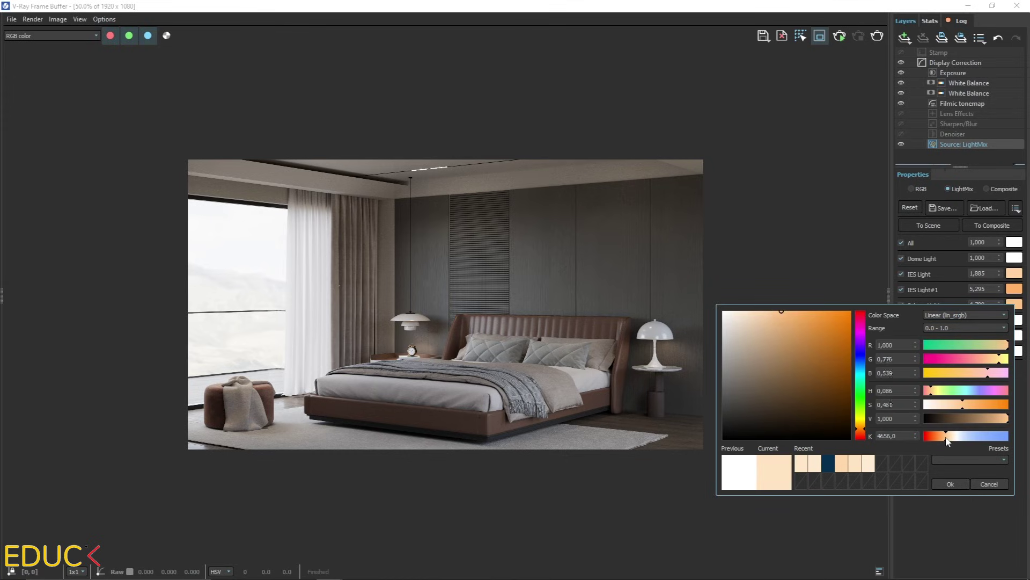
{"action": "left_click", "coordinate": [329, 262]}
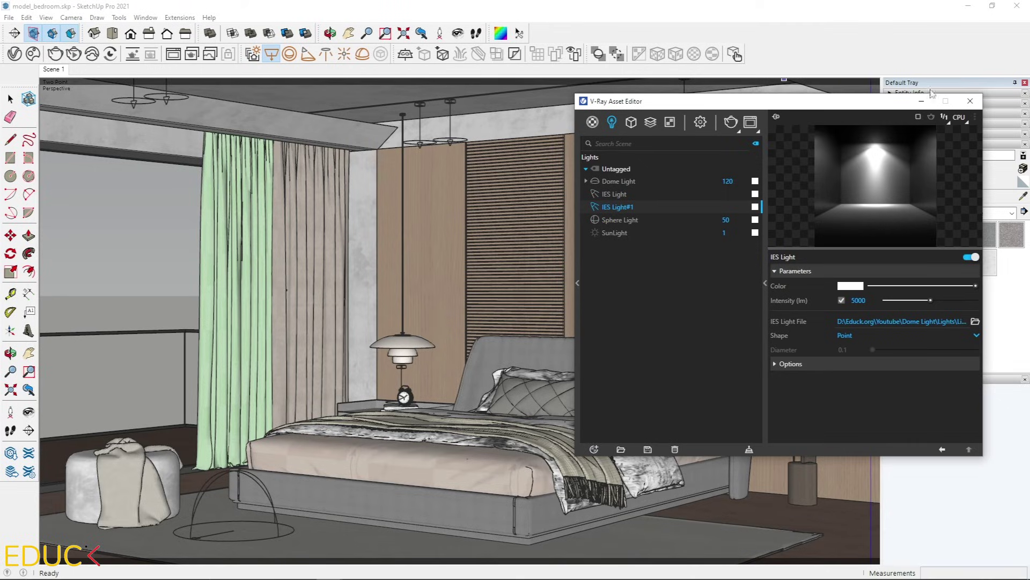
Step: Add a V-Ray rectangle light about 15.3 by 1.97 in size on the side face of the ceiling recess above the curtains
{"action": "left_click", "coordinate": [922, 101]}
{"action": "scroll", "coordinate": [234, 336], "scroll_direction": "up", "scroll_amount": 3}
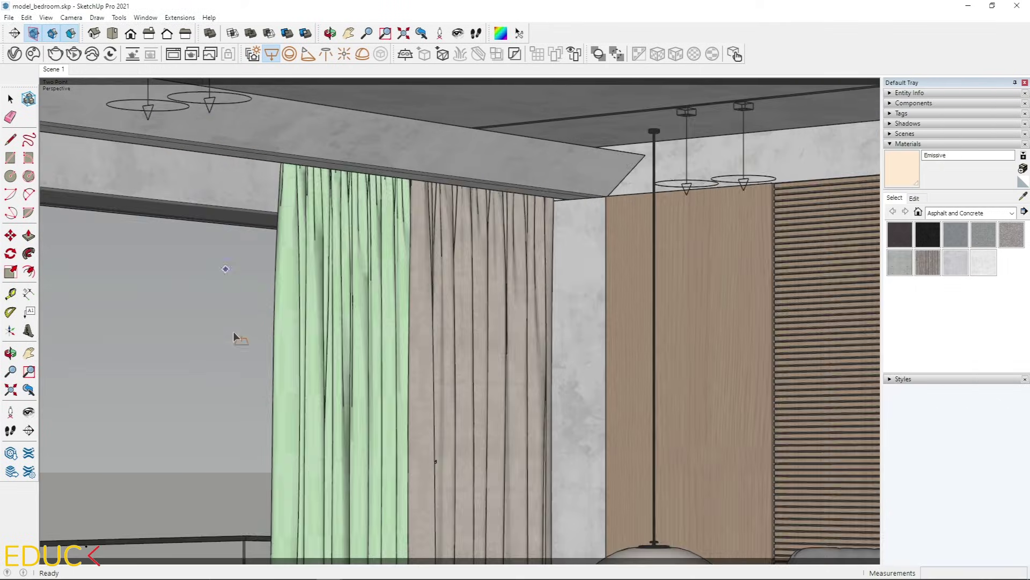
{"action": "scroll", "coordinate": [234, 337], "scroll_direction": "down", "scroll_amount": 5}
{"action": "middle_click_drag", "start_coordinate": [234, 337], "coordinate": [327, 214]}
{"action": "scroll", "coordinate": [327, 214], "scroll_direction": "up", "scroll_amount": 4}
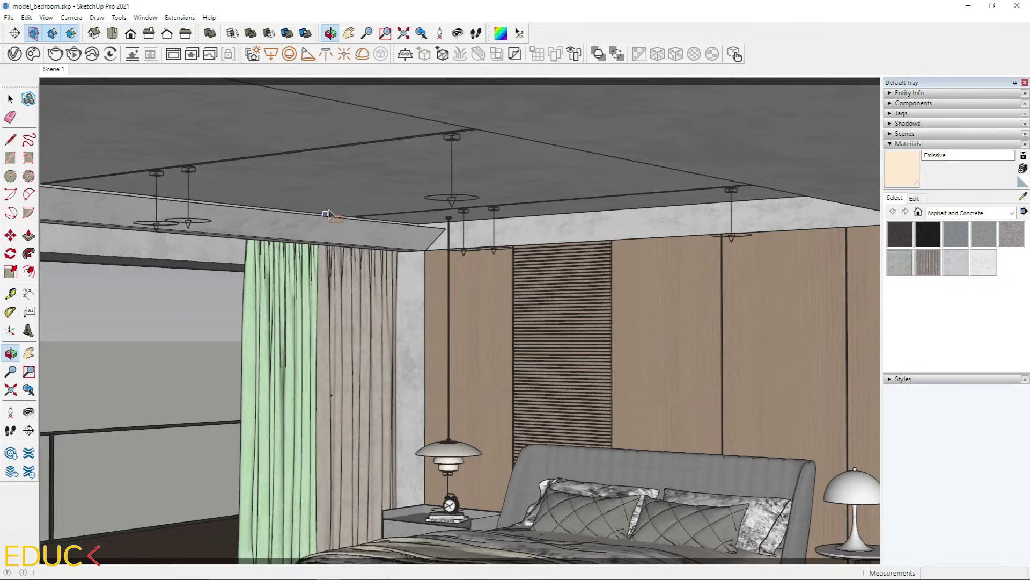
{"action": "scroll", "coordinate": [328, 213], "scroll_direction": "up", "scroll_amount": 5}
{"action": "left_click_drag", "start_coordinate": [329, 223], "coordinate": [314, 232]}
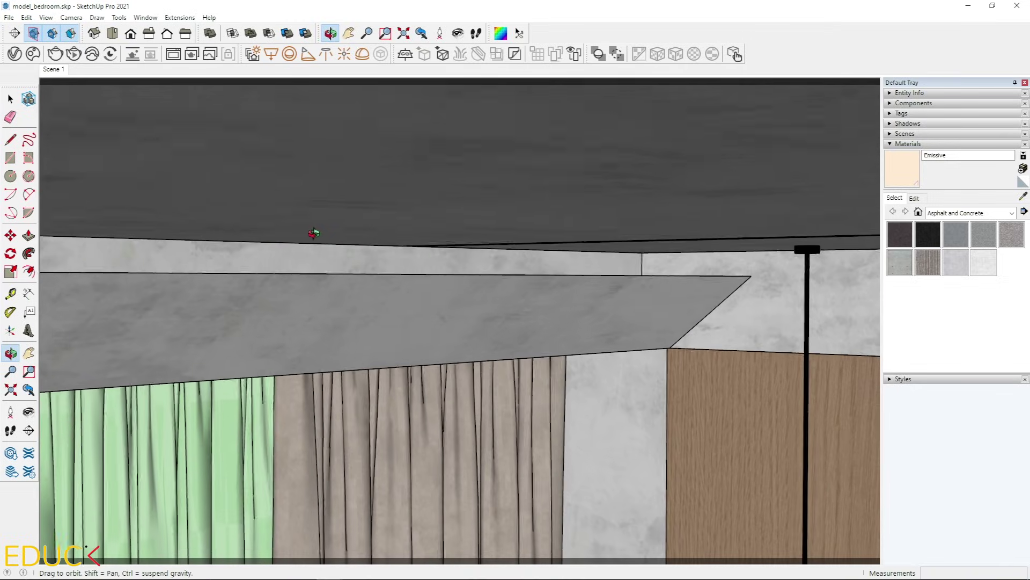
{"action": "middle_click_drag", "start_coordinate": [313, 233], "coordinate": [309, 193]}
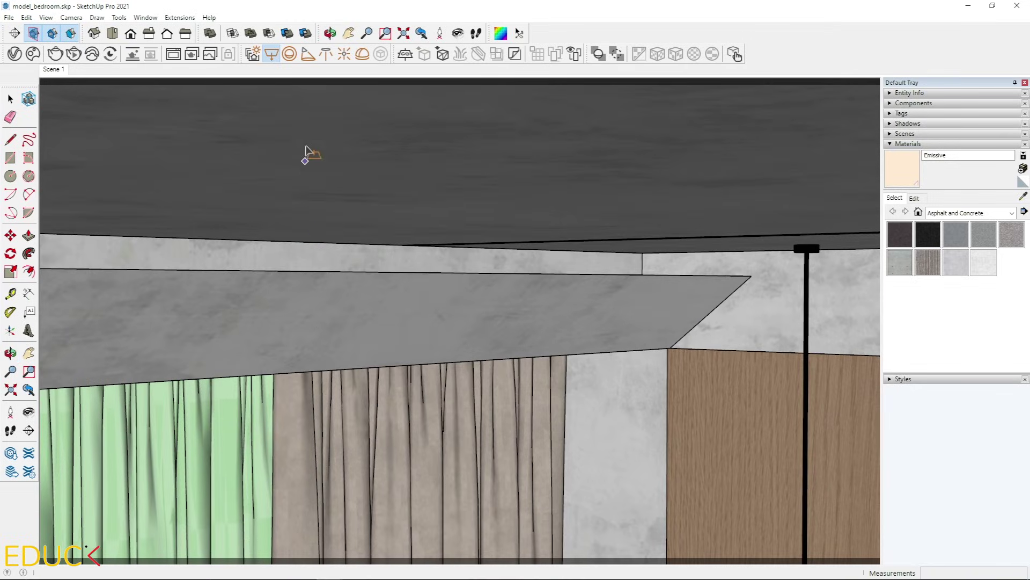
{"action": "left_click", "coordinate": [272, 55]}
{"action": "scroll", "coordinate": [617, 246], "scroll_direction": "up", "scroll_amount": 3}
{"action": "left_click", "coordinate": [617, 244]}
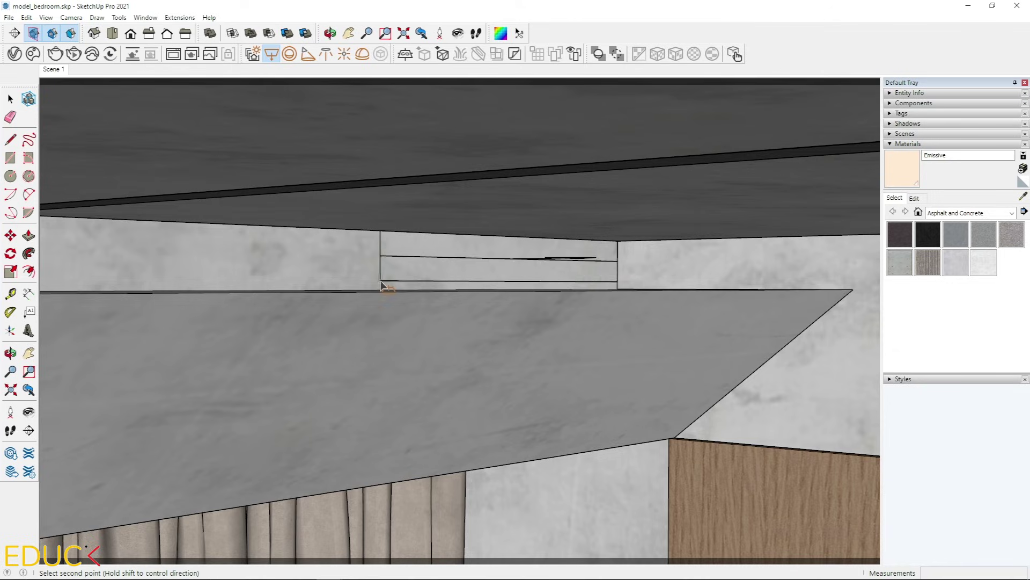
{"action": "scroll", "coordinate": [382, 286], "scroll_direction": "up", "scroll_amount": 3}
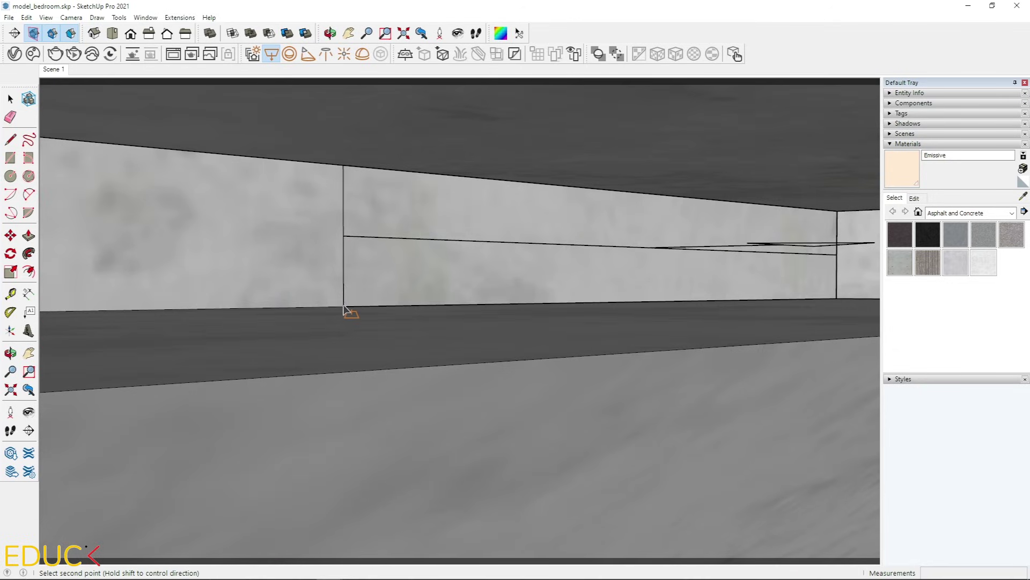
{"action": "left_click", "coordinate": [343, 310]}
{"action": "scroll", "coordinate": [340, 236], "scroll_direction": "down", "scroll_amount": 5}
Step: Lengthen the rectangle light along the ceiling recess by setting its U Size to 112.8
{"action": "left_click", "coordinate": [14, 55]}
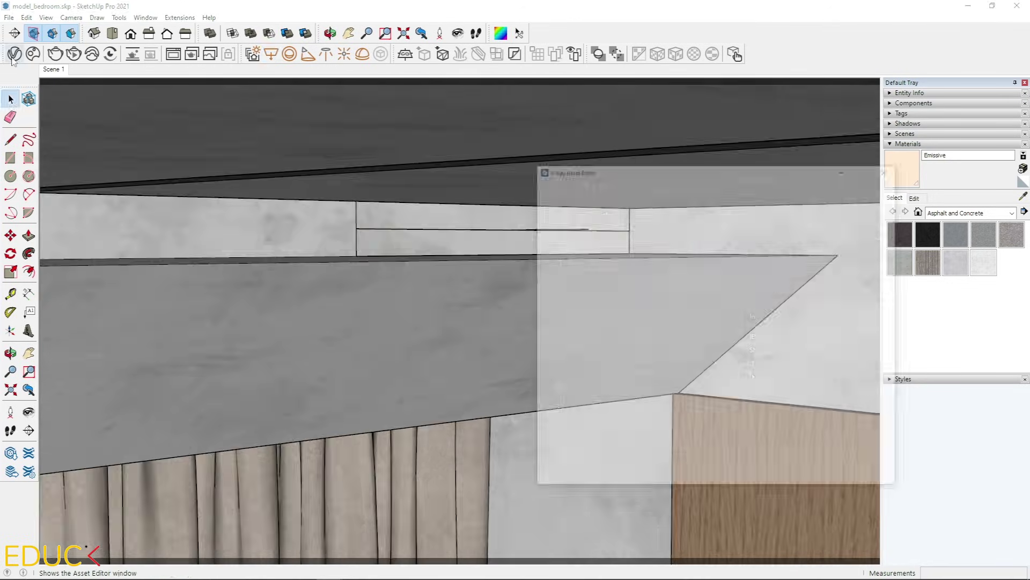
{"action": "left_click", "coordinate": [626, 218]}
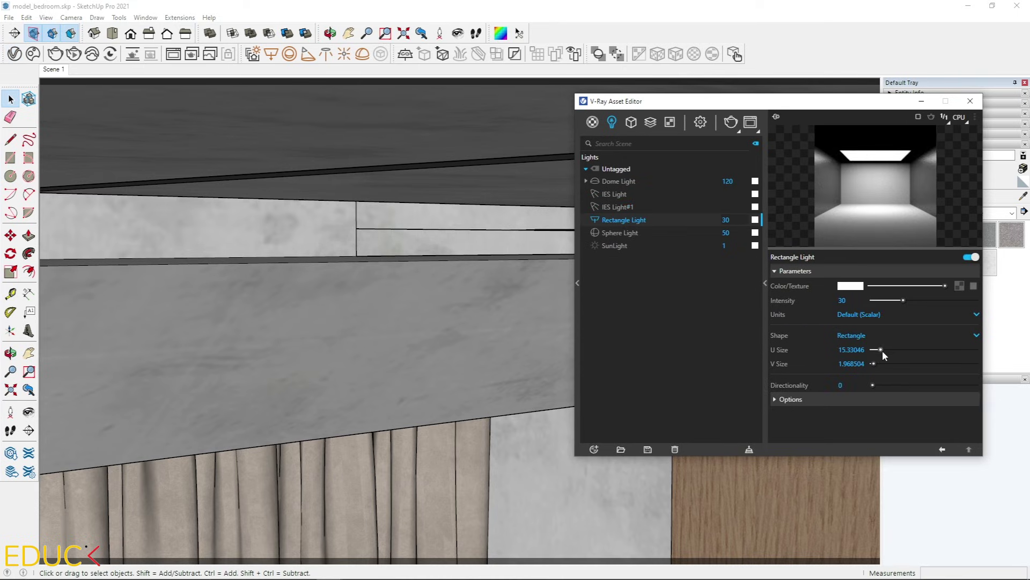
{"action": "left_click_drag", "start_coordinate": [884, 349], "coordinate": [931, 352]}
Step: Move the lengthened rectangle light along the ceiling recess so its end lines up with the vertical edge near the corner
{"action": "middle_click_drag", "start_coordinate": [300, 279], "coordinate": [252, 253]}
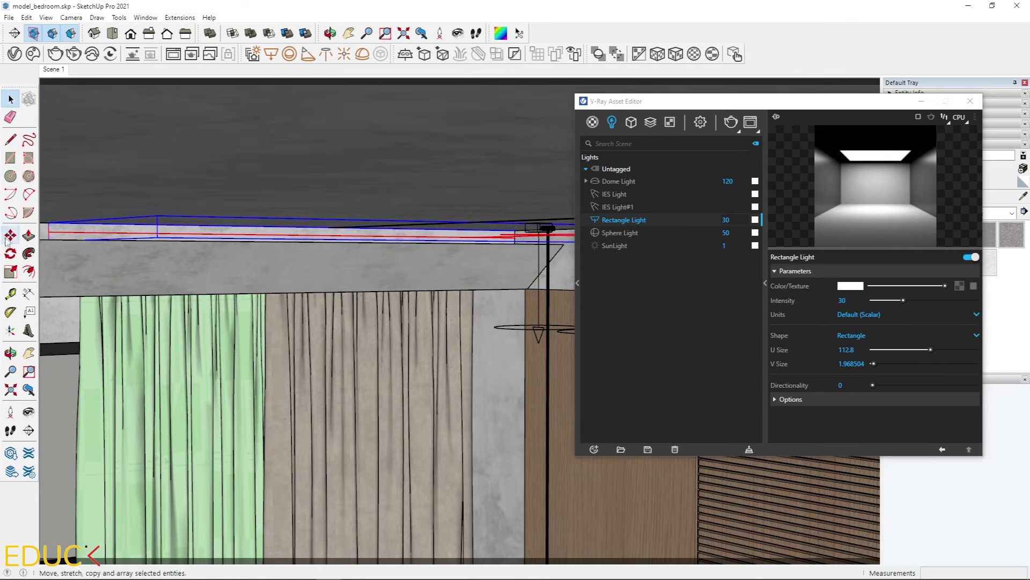
{"action": "left_click", "coordinate": [10, 235]}
{"action": "scroll", "coordinate": [506, 243], "scroll_direction": "up", "scroll_amount": 3}
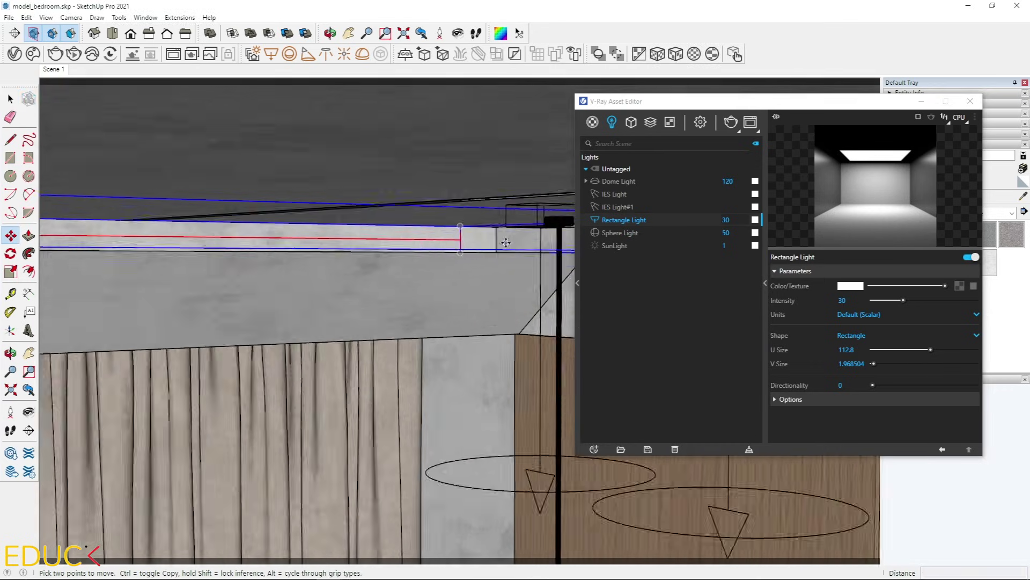
{"action": "scroll", "coordinate": [507, 243], "scroll_direction": "down", "scroll_amount": 4}
{"action": "left_click", "coordinate": [11, 272]}
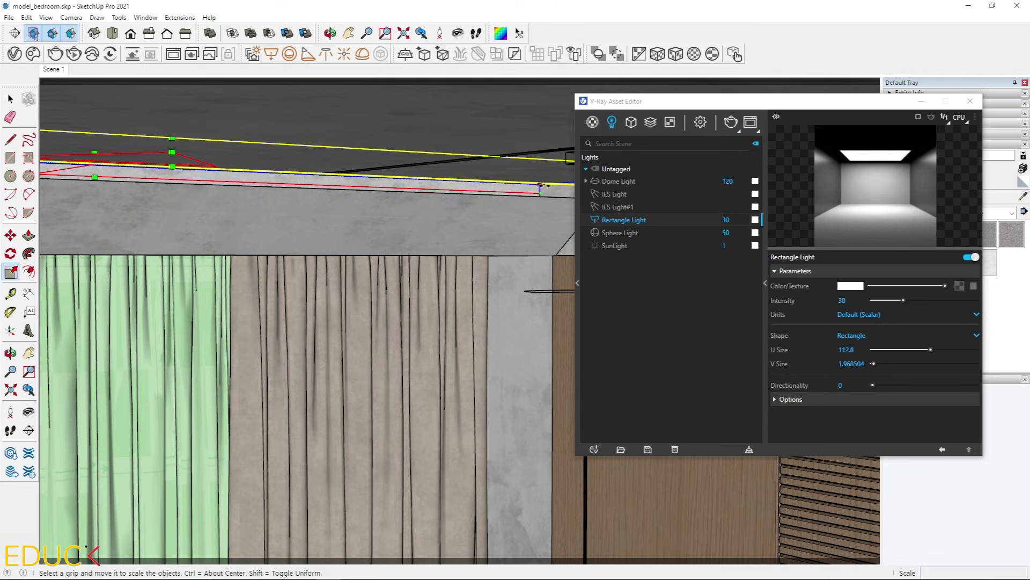
{"action": "left_click", "coordinate": [541, 185]}
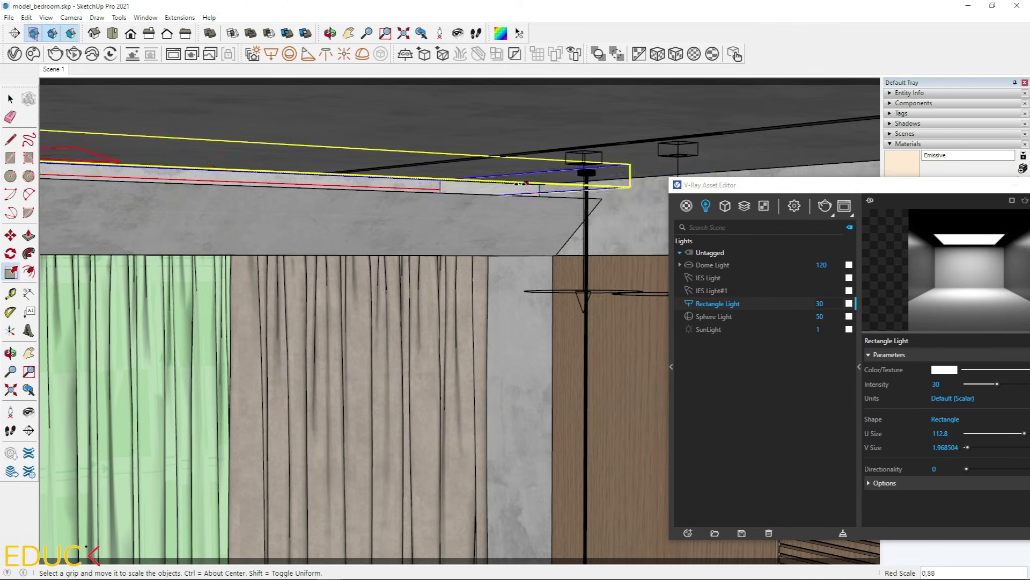
{"action": "key", "text": "Escape"}
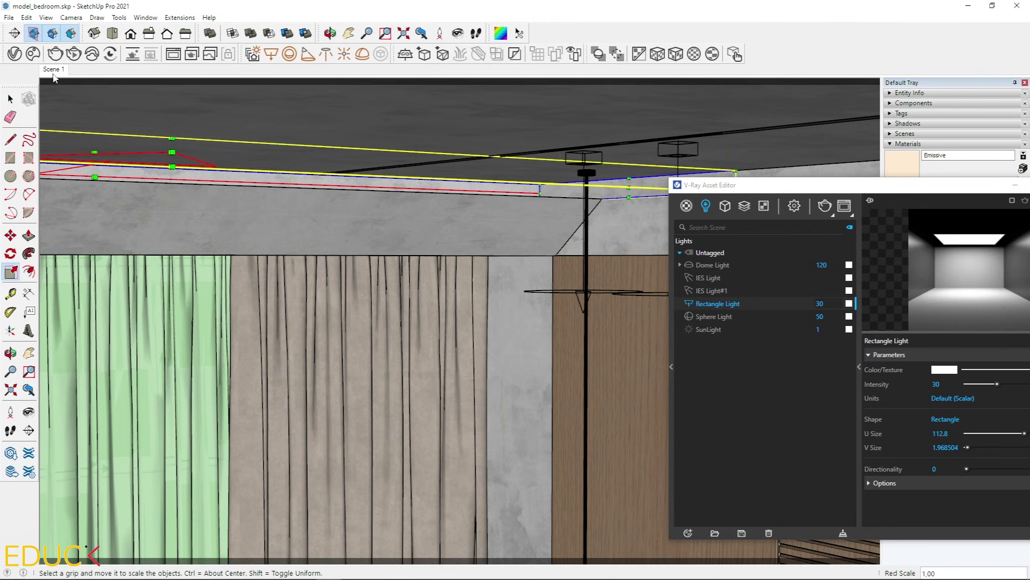
Step: Return to the Scene 1 view and turn on the Invisible option for the rectangle light
{"action": "left_click", "coordinate": [53, 71]}
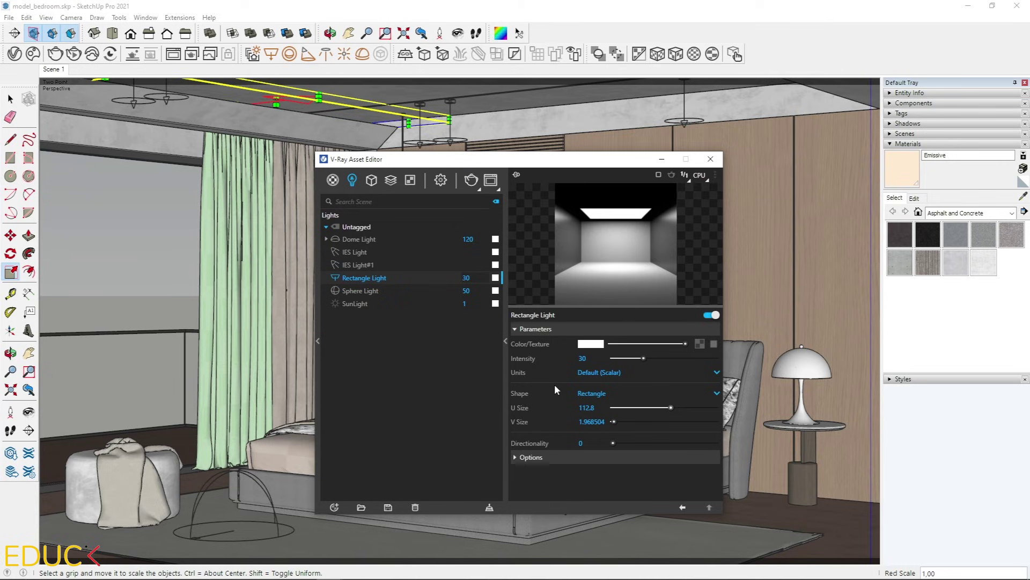
{"action": "left_click", "coordinate": [535, 456]}
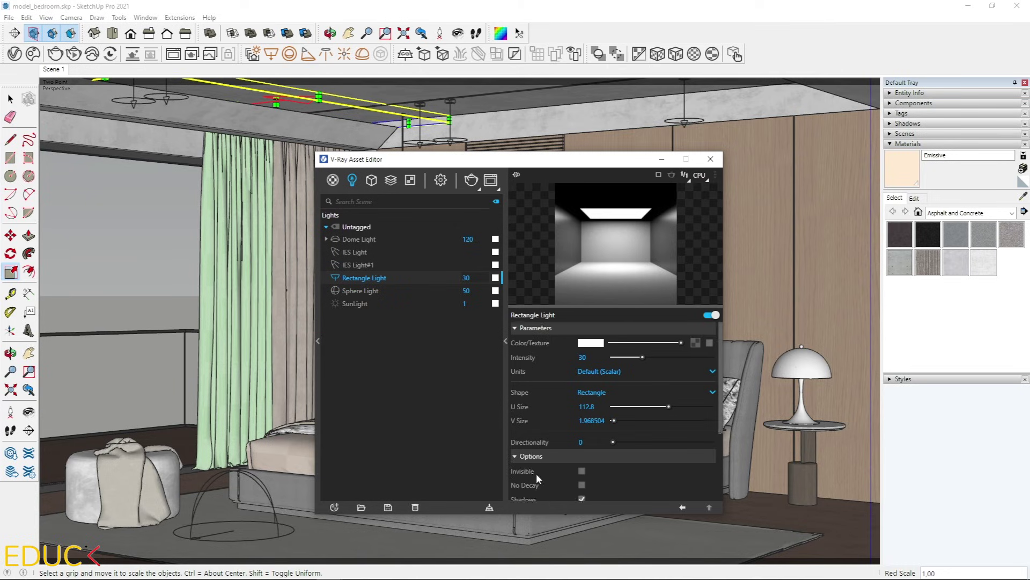
{"action": "scroll", "coordinate": [536, 472], "scroll_direction": "down", "scroll_amount": 1}
{"action": "left_click", "coordinate": [582, 419]}
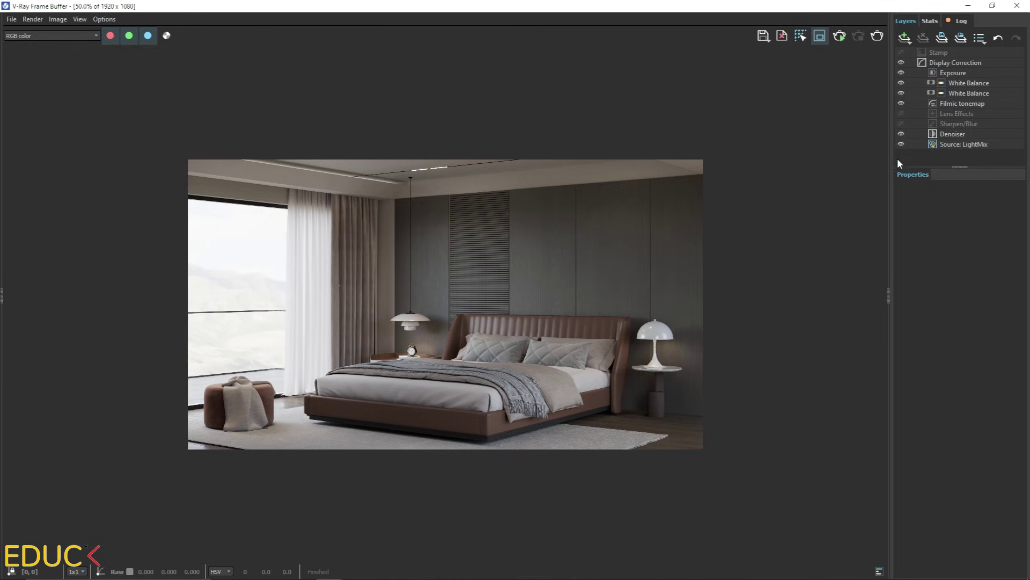
Step: Set the Rectangle Light's LightMix intensity to 6,955 and give it a warm colour temperature of about 4567 K
{"action": "left_click", "coordinate": [961, 144]}
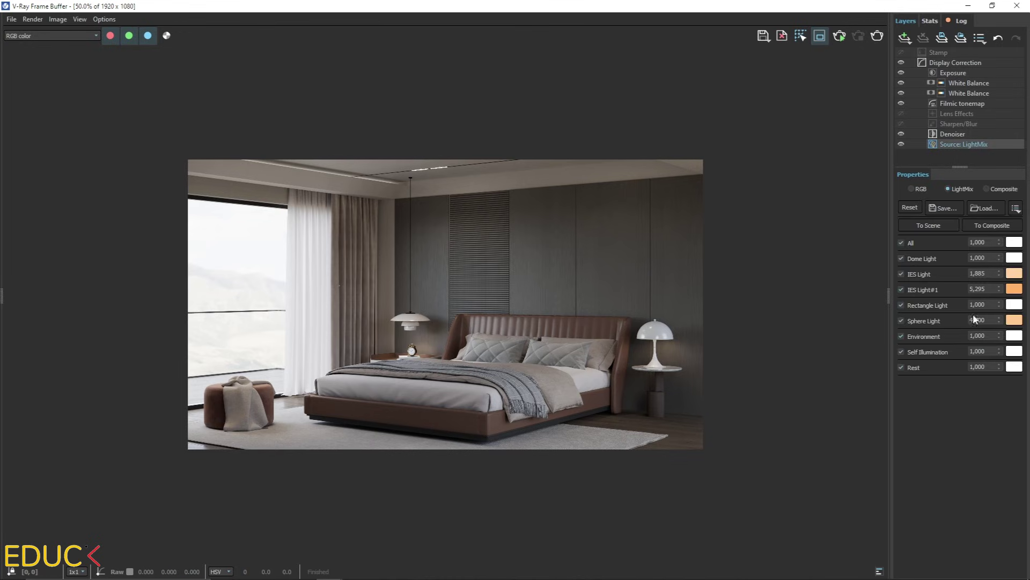
{"action": "left_click_drag", "start_coordinate": [999, 305], "coordinate": [943, 231]}
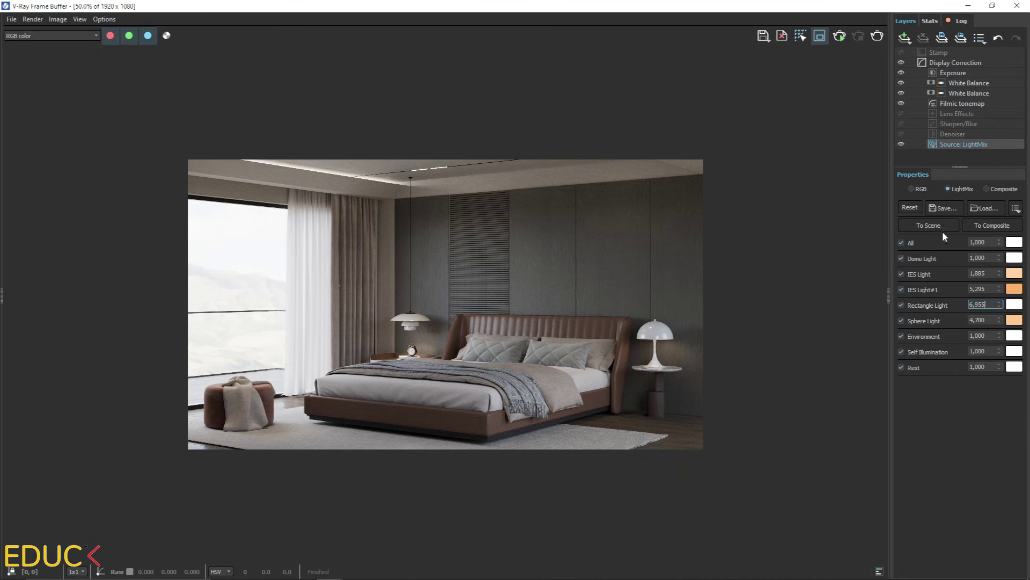
{"action": "left_click", "coordinate": [1015, 305]}
{"action": "left_click_drag", "start_coordinate": [977, 436], "coordinate": [947, 436]}
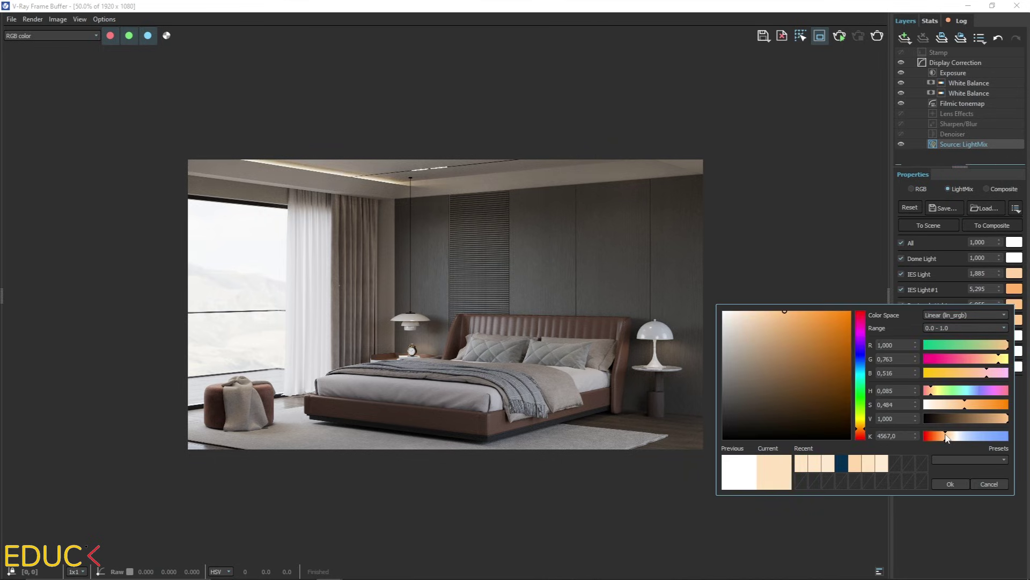
{"action": "left_click", "coordinate": [950, 484]}
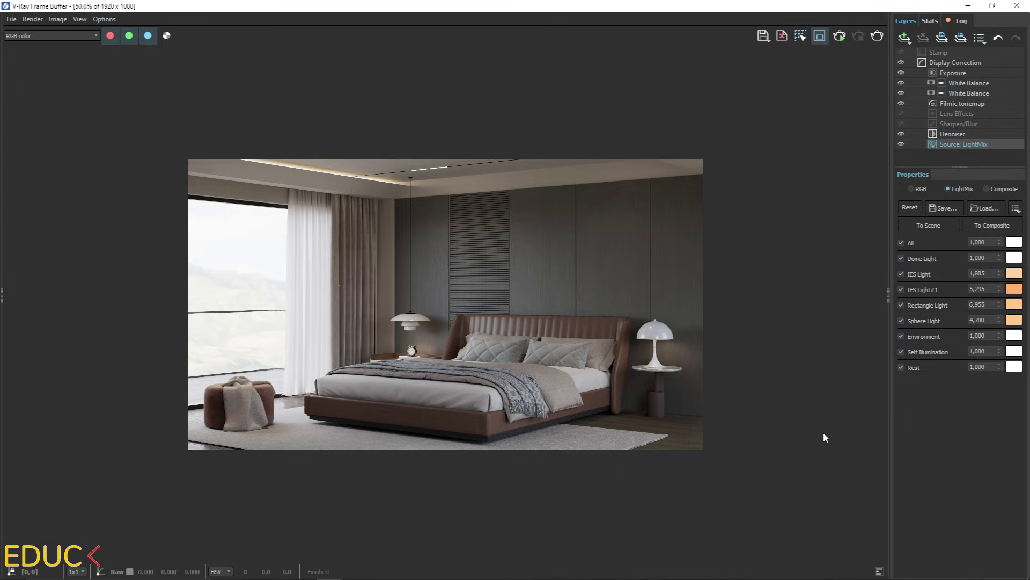
Step: Switch off the Dome Light in LightMix for a night scene and raise the IES Light's intensity to about 8,085
{"action": "left_click", "coordinate": [902, 257]}
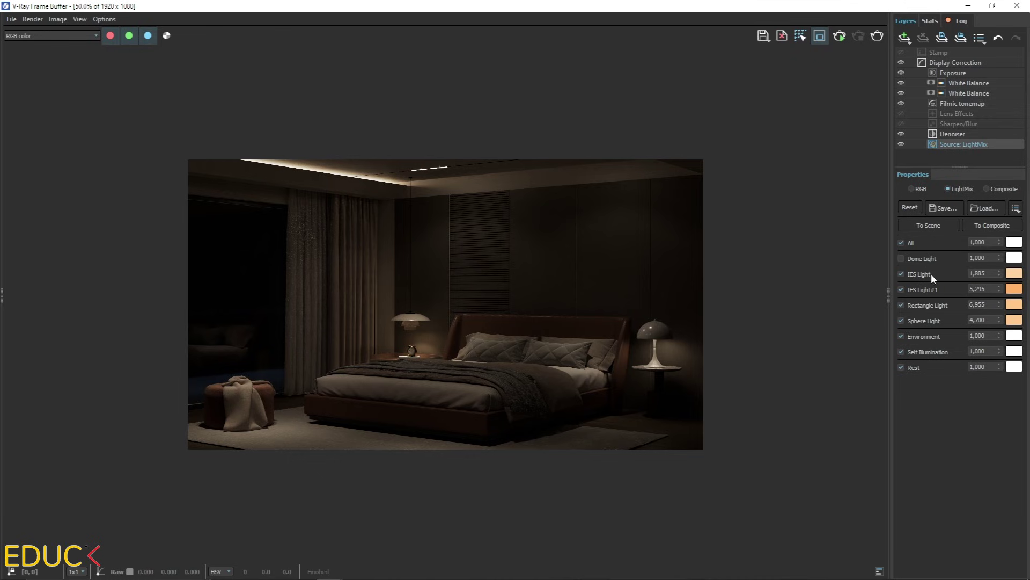
{"action": "left_click_drag", "start_coordinate": [999, 273], "coordinate": [998, 204]}
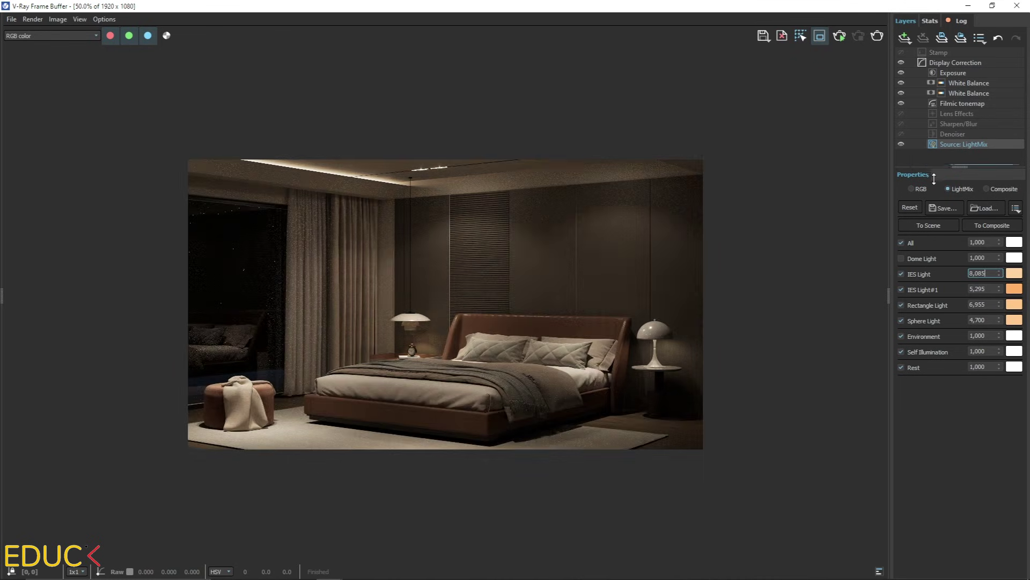